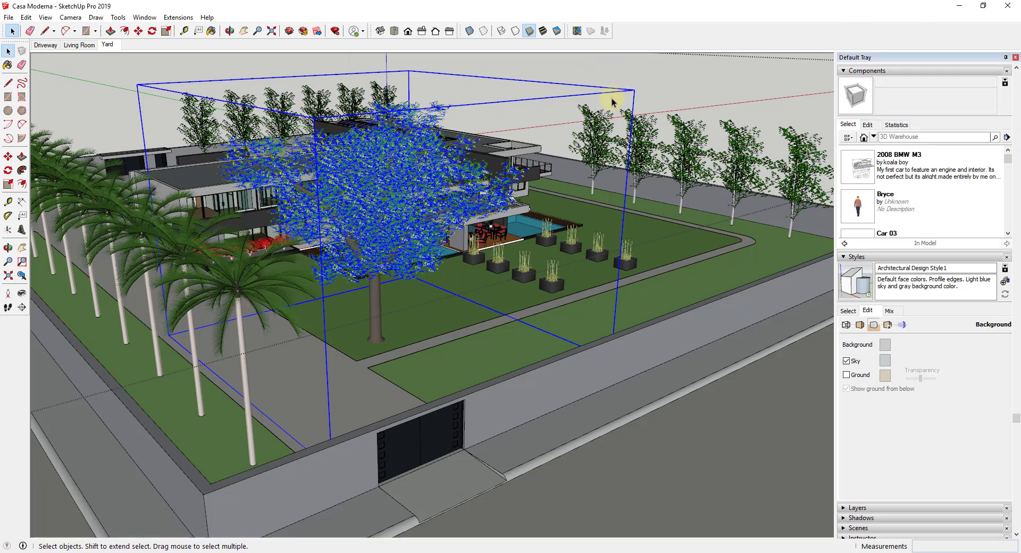
Clear the tree selection and show the Enscape toolbar.
click(519, 103)
right_click(653, 35)
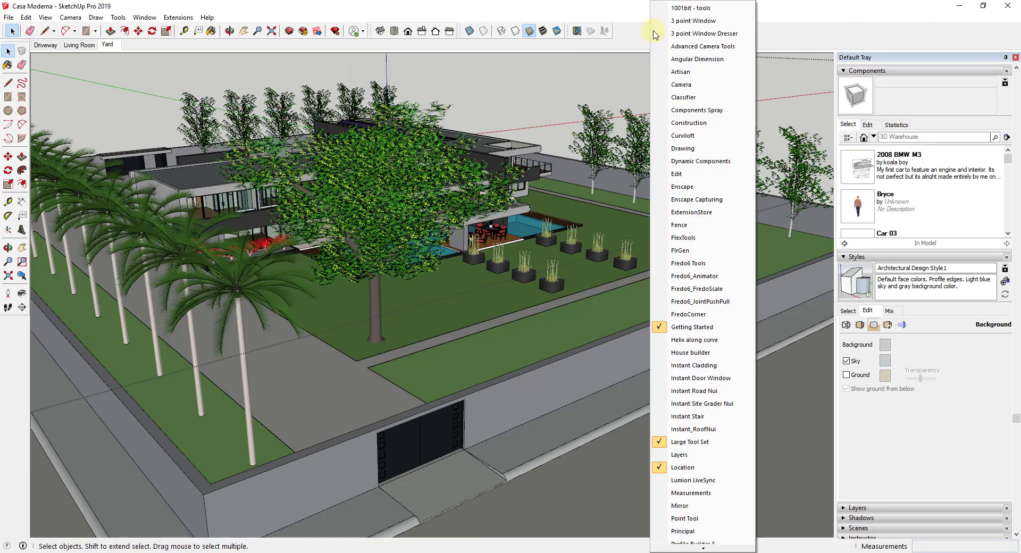
click(683, 187)
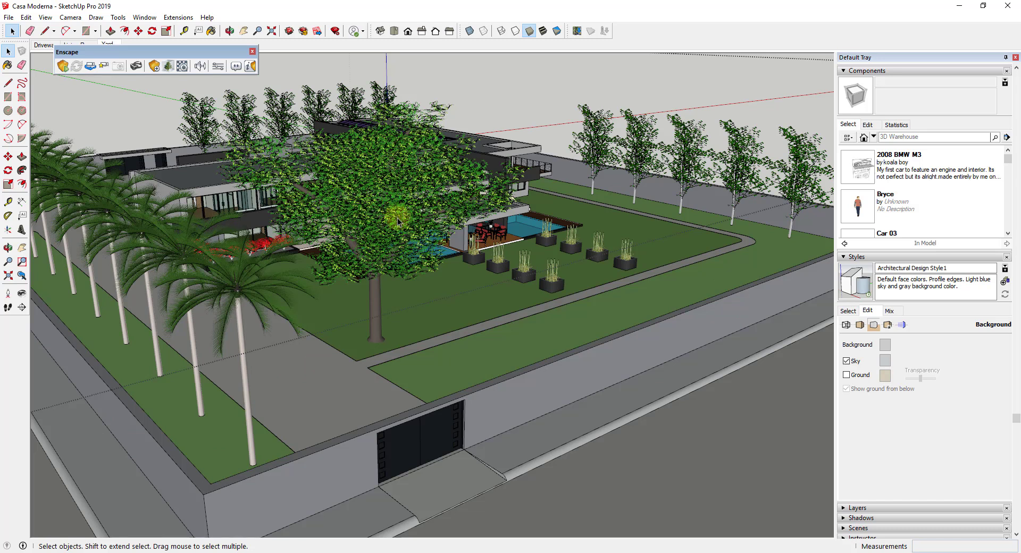
Check the model's credits listing the component authors.
click(27, 546)
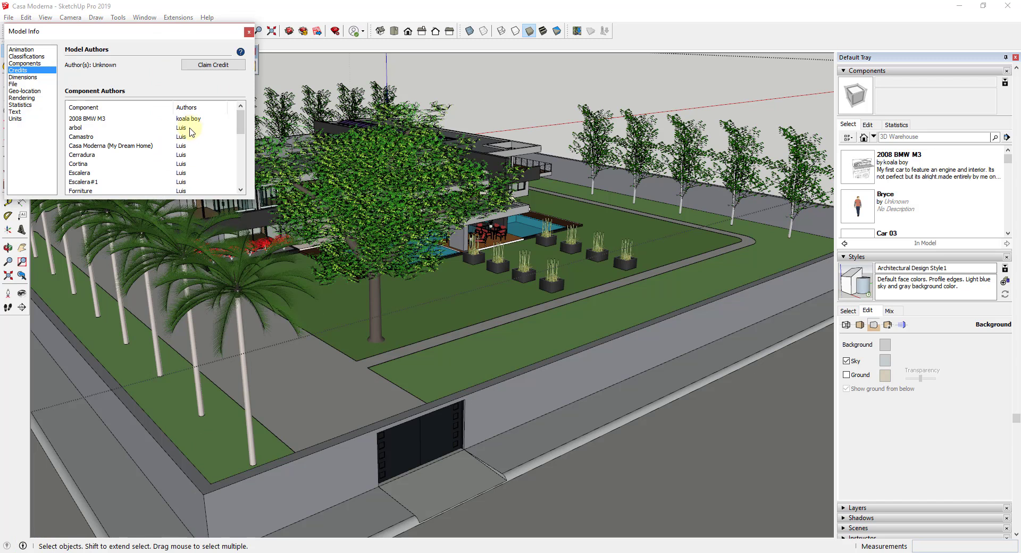
click(248, 30)
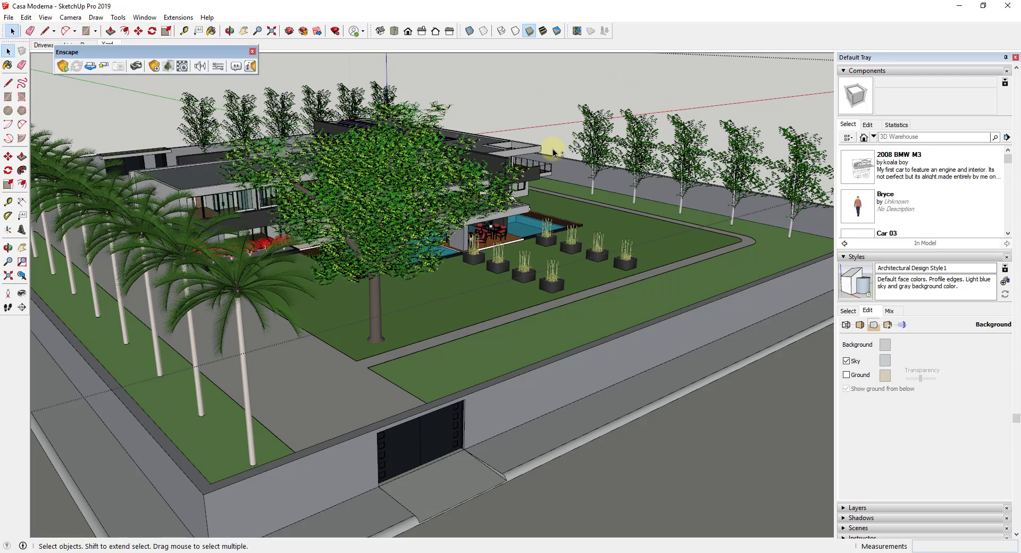
Start the Enscape live rendering of the model and maximize its window.
mouse_move(584, 202)
middle_down()
mouse_move(621, 227)
mouse_move(620, 218)
middle_up()
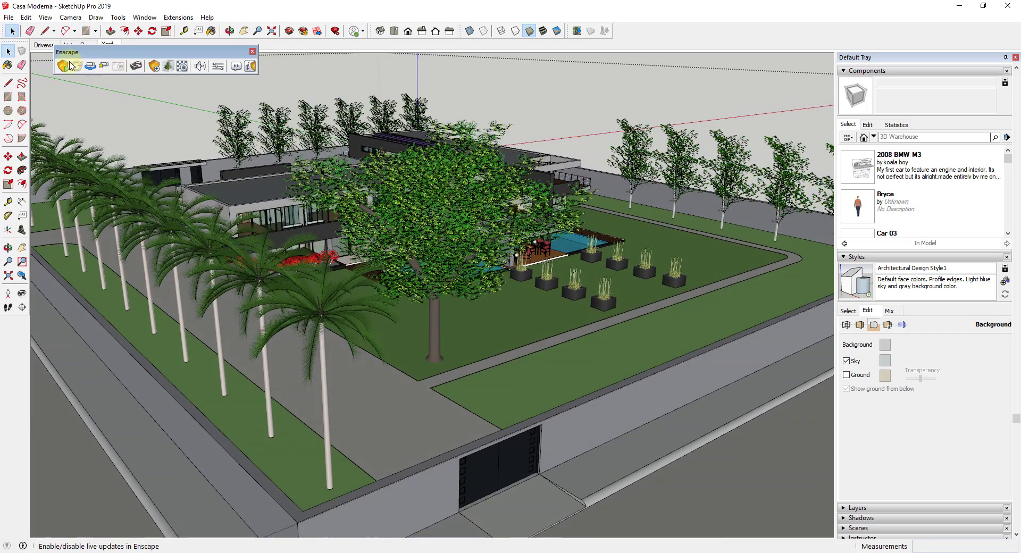
click(65, 65)
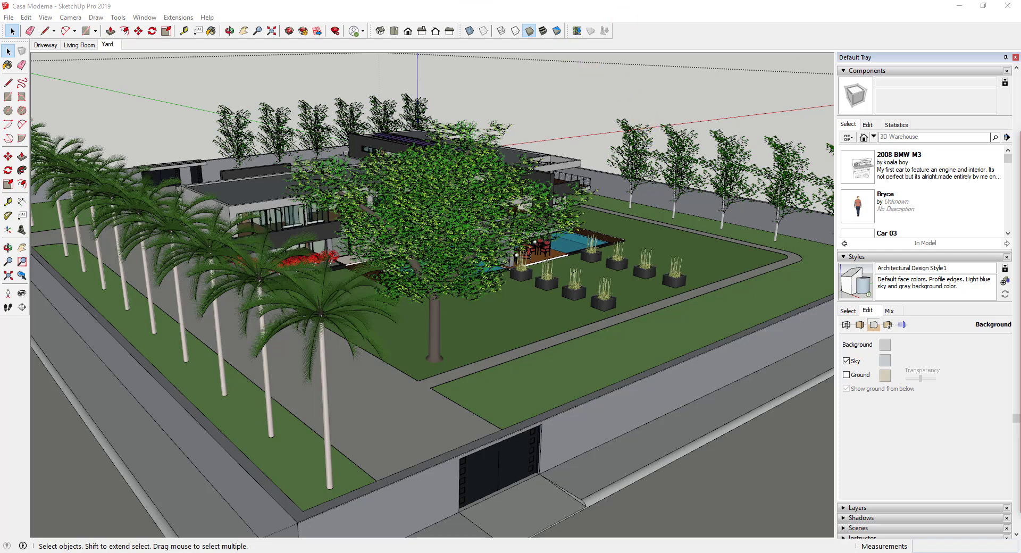
mouse_move(1019, 133)
mouse_down()
mouse_move(413, 107)
mouse_move(409, 1)
mouse_up()
Fly through the rendered property and examine the palms, pool, bamboo planters and red shrubs beside the house.
right_drag(445, 287, 441, 291)
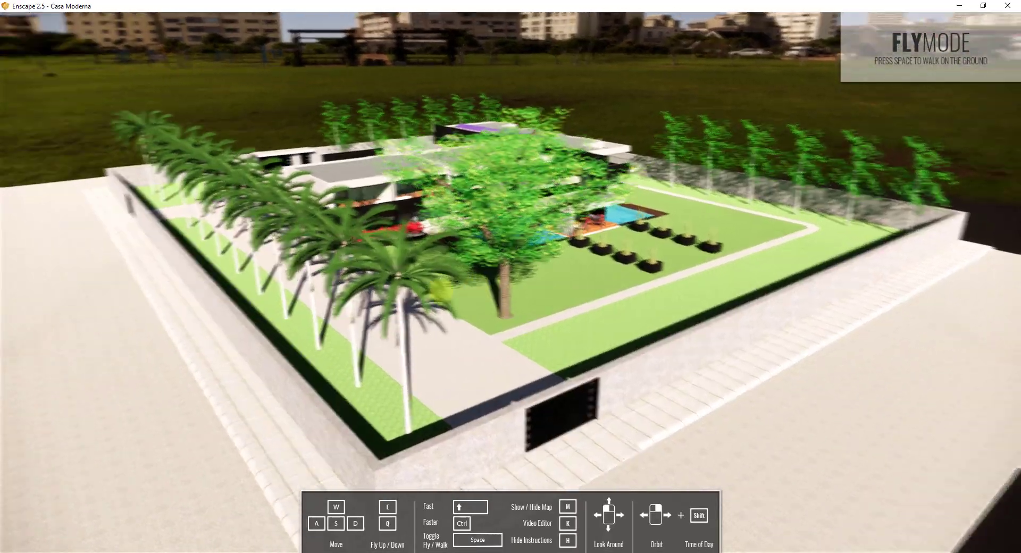
drag(441, 292, 442, 264)
scroll(442, 264, up, 4)
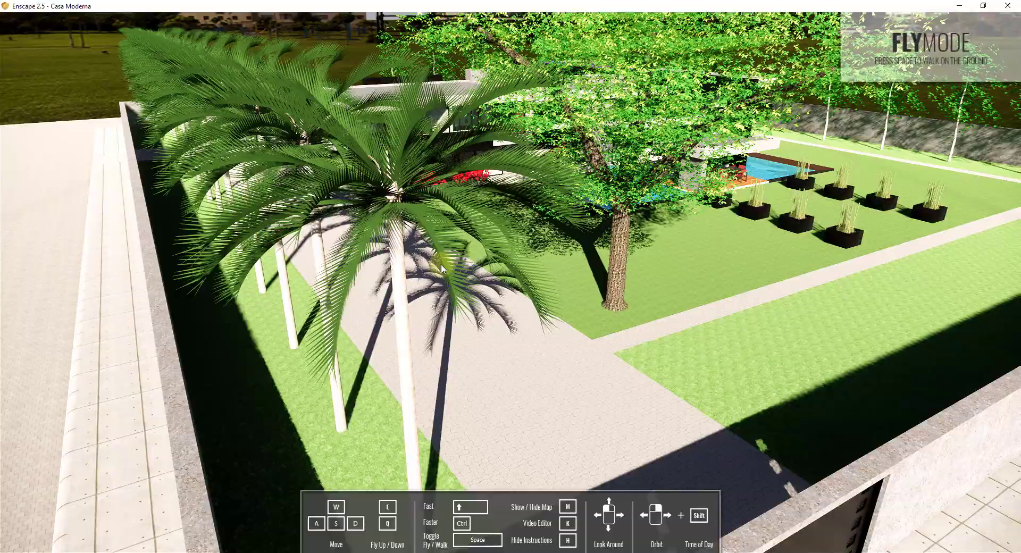
key(w)
drag(513, 309, 548, 195)
key(w)
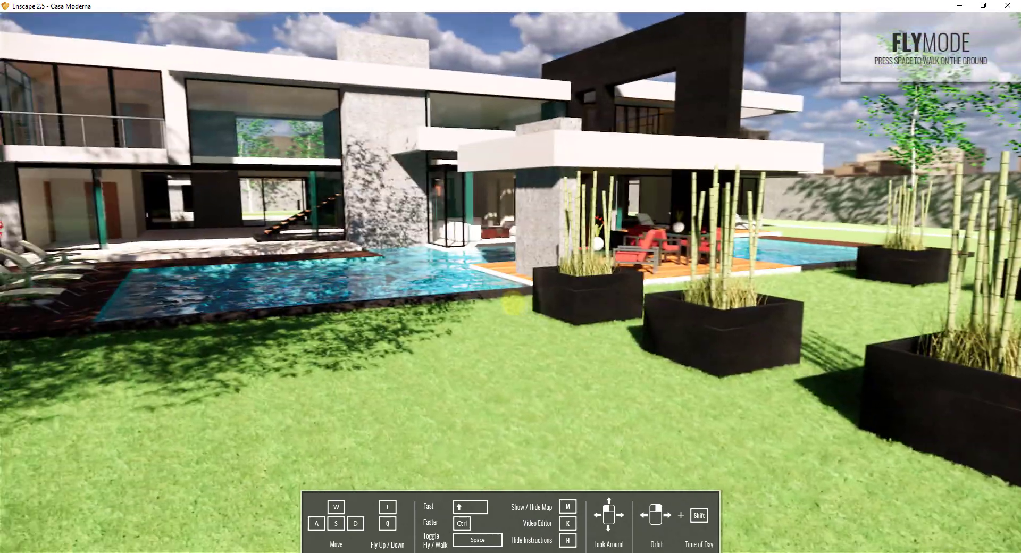
drag(502, 304, 522, 305)
key(w)
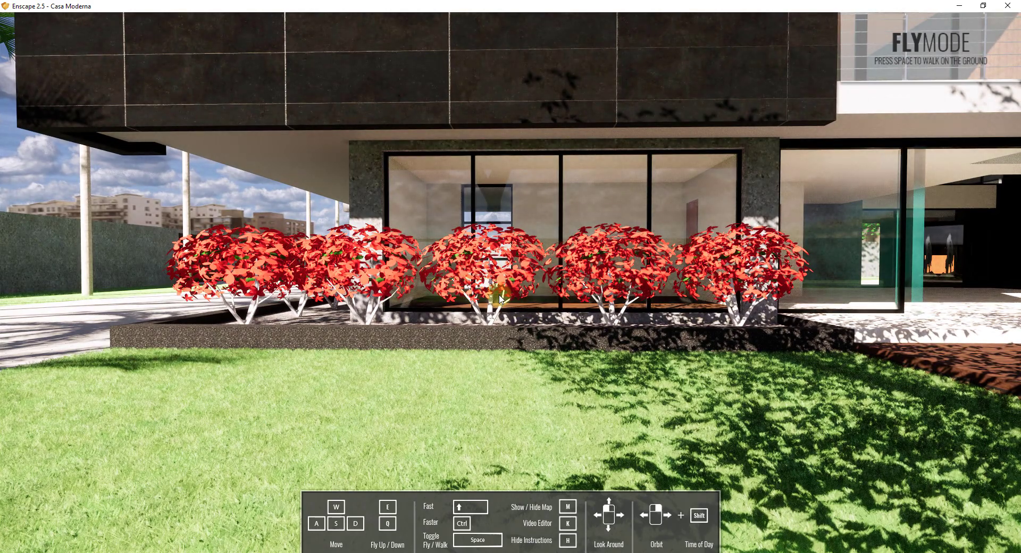
key(a)
drag(500, 295, 499, 293)
key(s)
right_drag(500, 293, 501, 298)
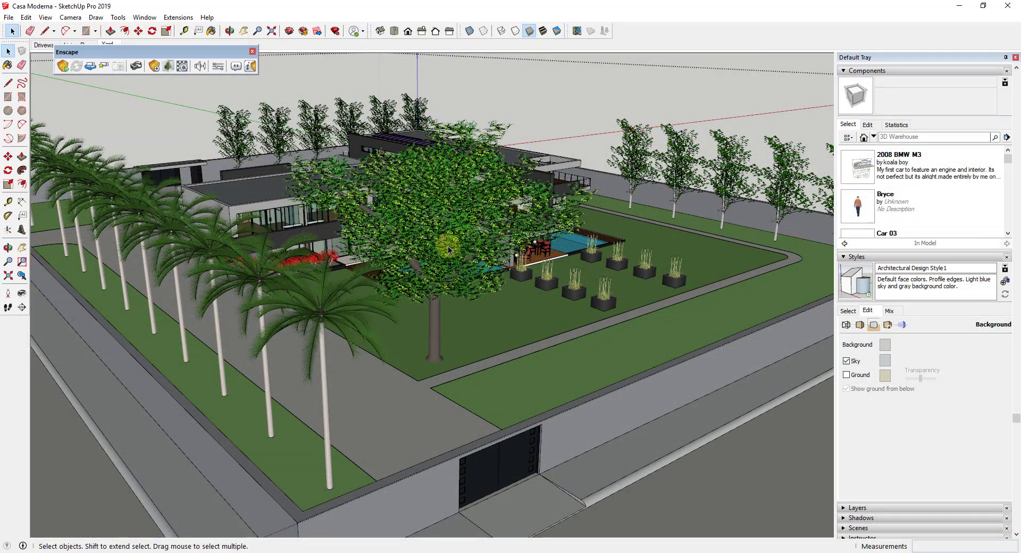
Switch back to SketchUp and delete the row of palms along the driveway and the large tree behind the gate.
click(520, 249)
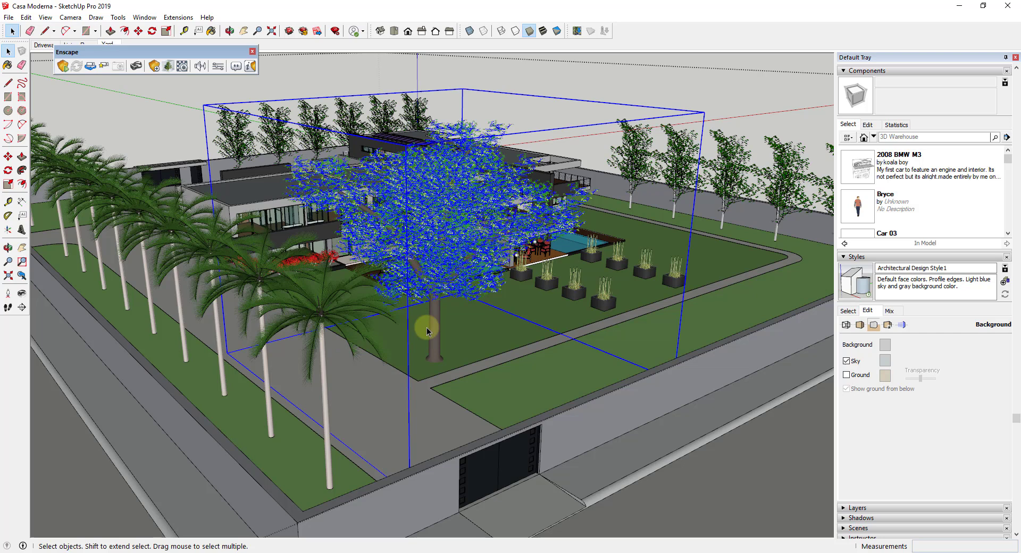
click(322, 297)
middle_drag(250, 274, 119, 185)
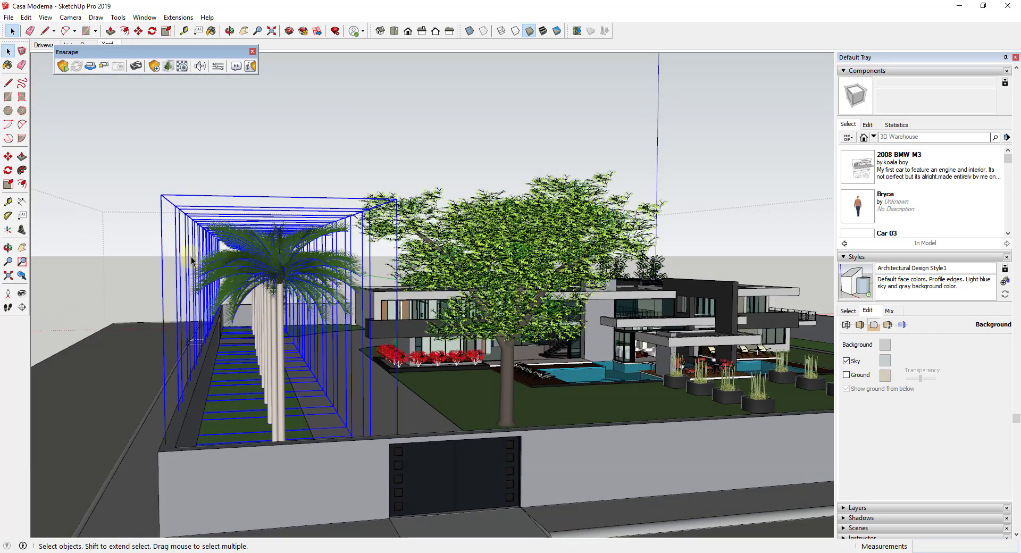
key(Delete)
click(532, 224)
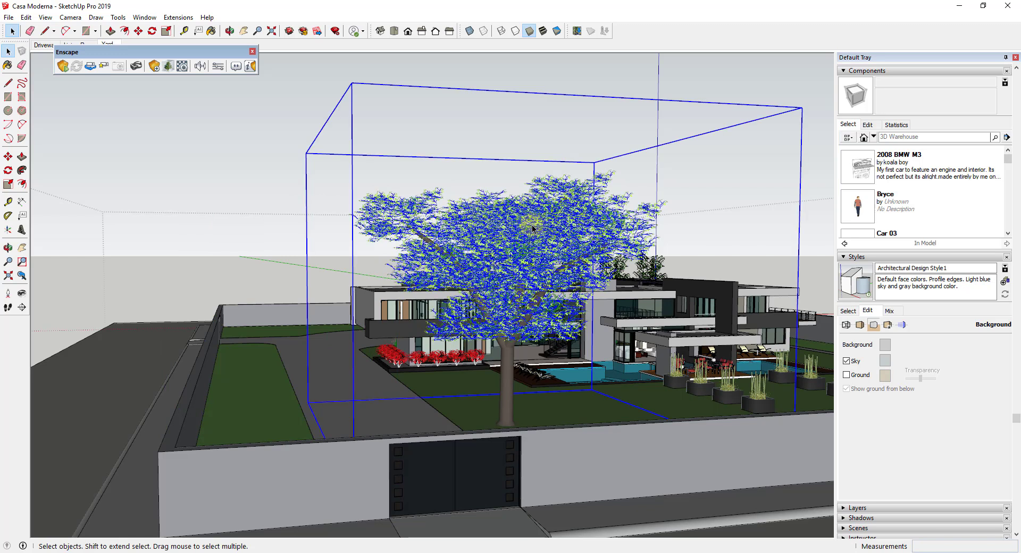
key(Delete)
Delete the remaining rows of trees along the boundary walls.
middle_drag(369, 245, 432, 285)
middle_drag(516, 225, 317, 154)
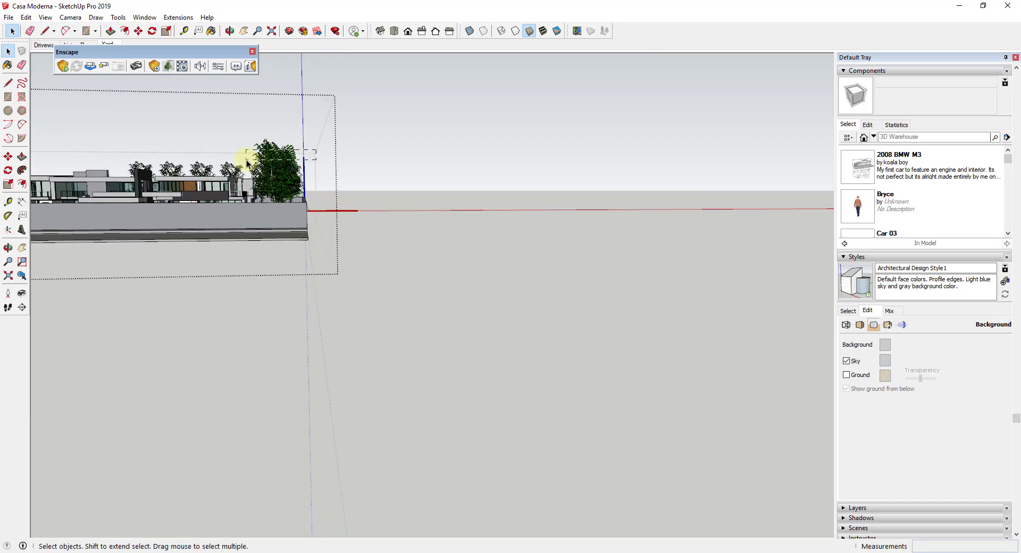
drag(246, 163, 169, 171)
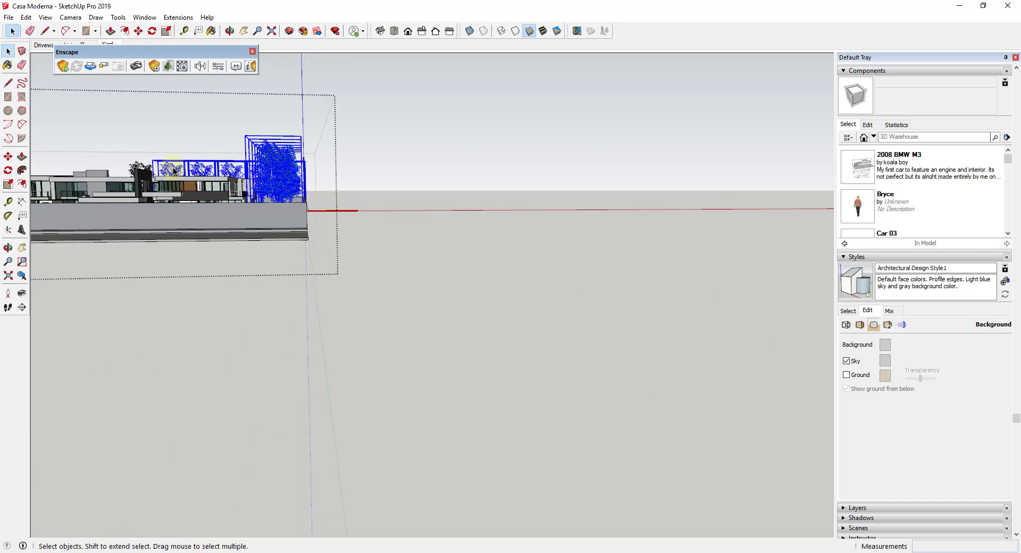
key(Delete)
Delete the eight bamboo planters on the lawn beside the pool.
middle_drag(146, 170, 416, 329)
scroll(417, 282, up, 4)
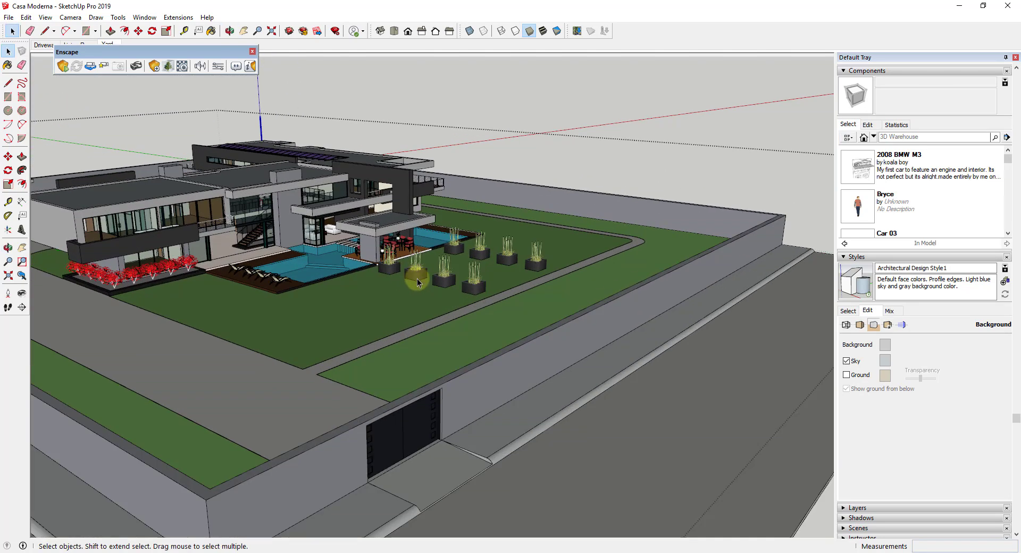
shift+click(394, 271)
shift+click(416, 269)
shift+click(444, 271)
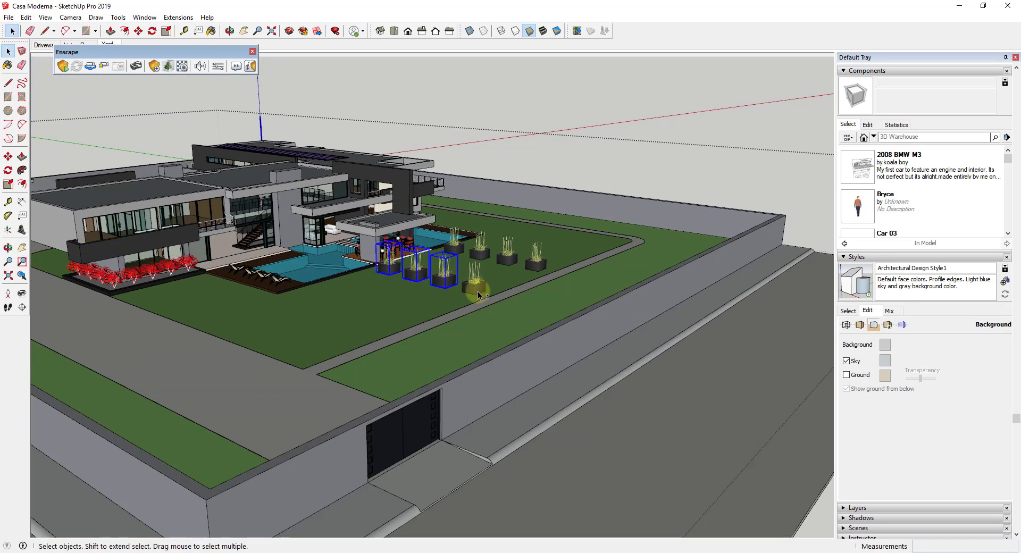
shift+click(473, 278)
shift+click(455, 250)
shift+click(480, 251)
shift+click(507, 254)
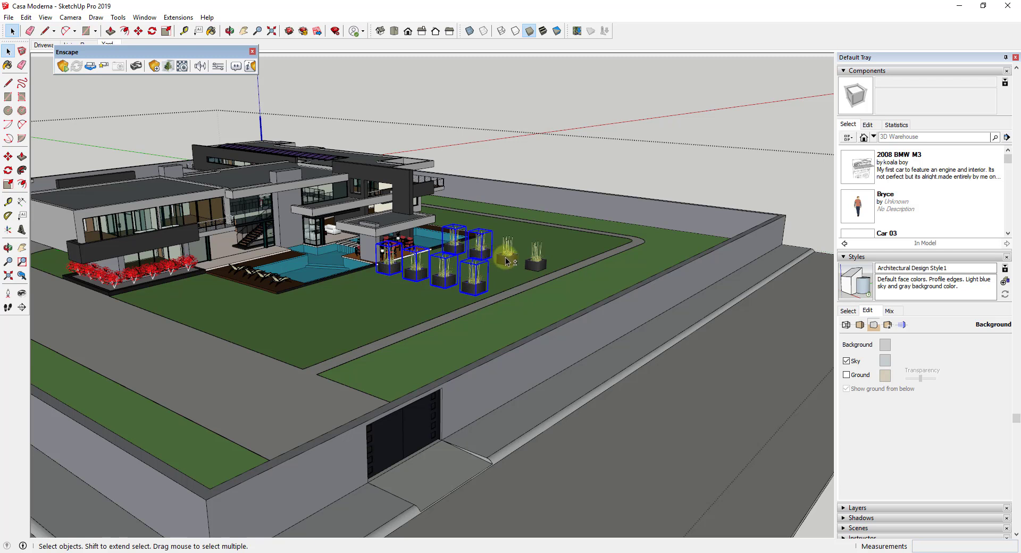
shift+click(539, 269)
key(Delete)
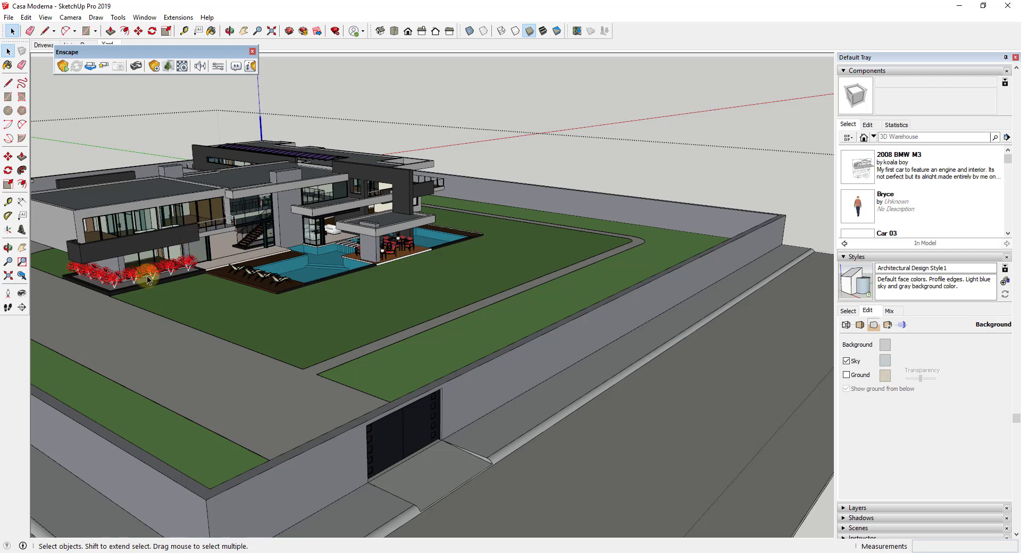
Delete all the red shrubs in the planting bed around the corner of the house.
click(176, 266)
shift+click(172, 268)
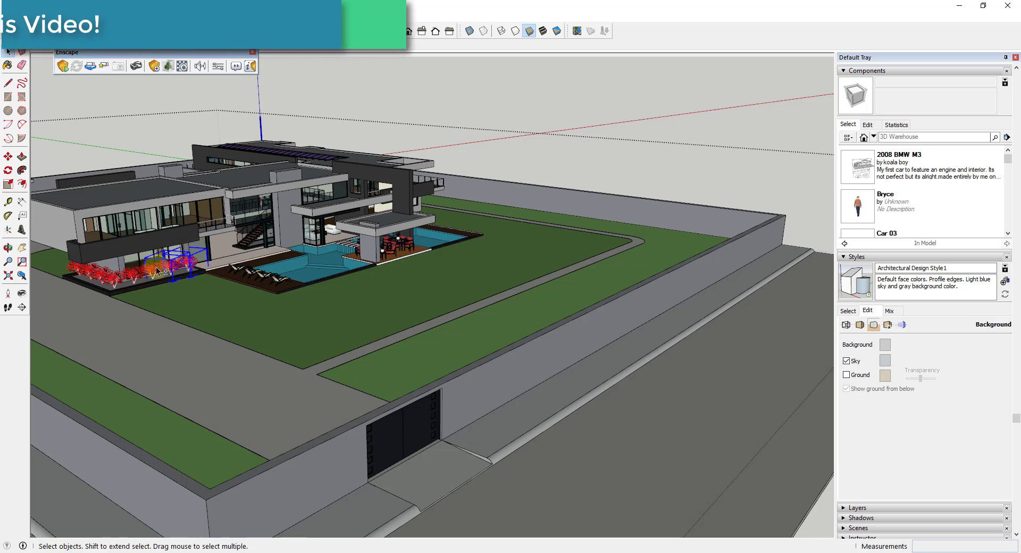
shift+click(152, 272)
shift+click(130, 275)
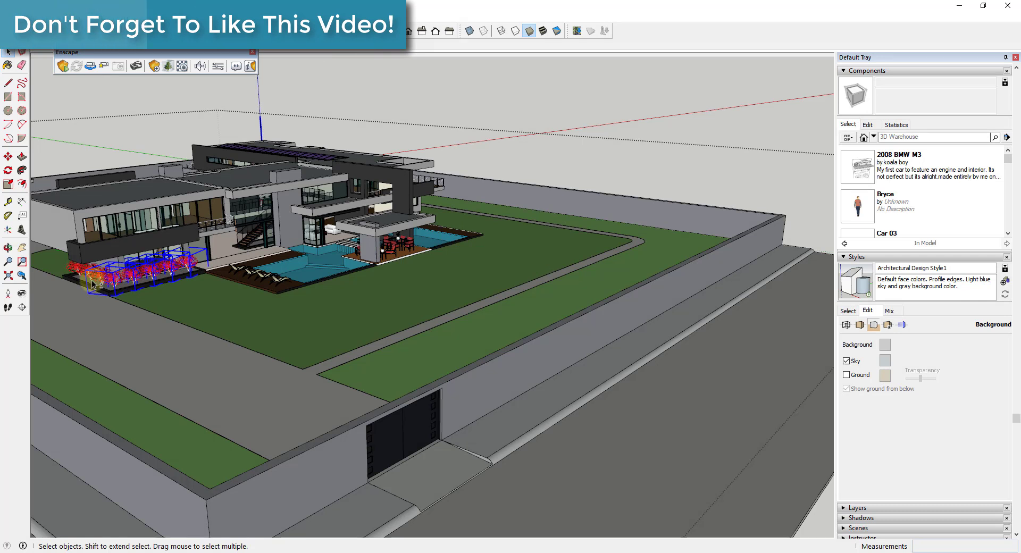
shift+click(84, 267)
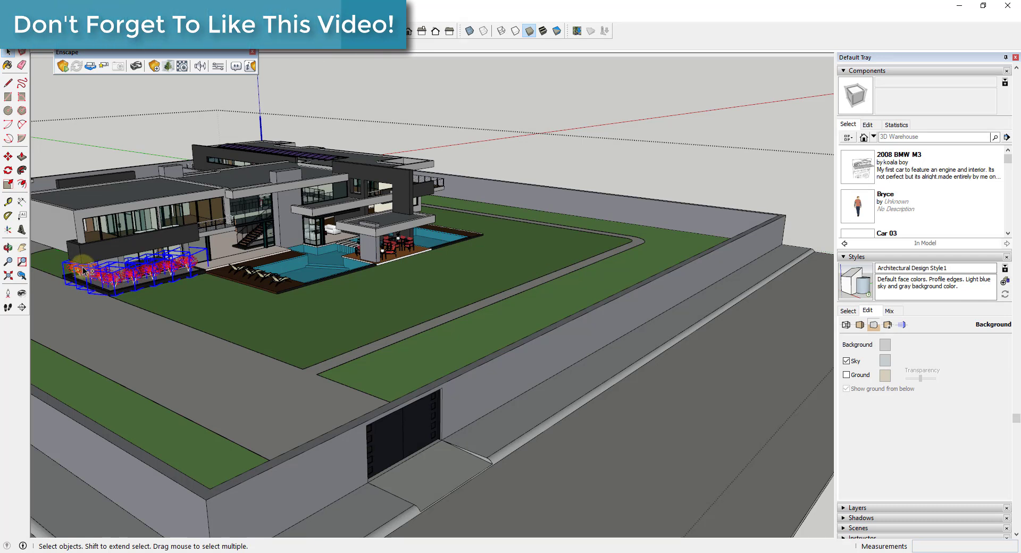
key(Delete)
click(84, 270)
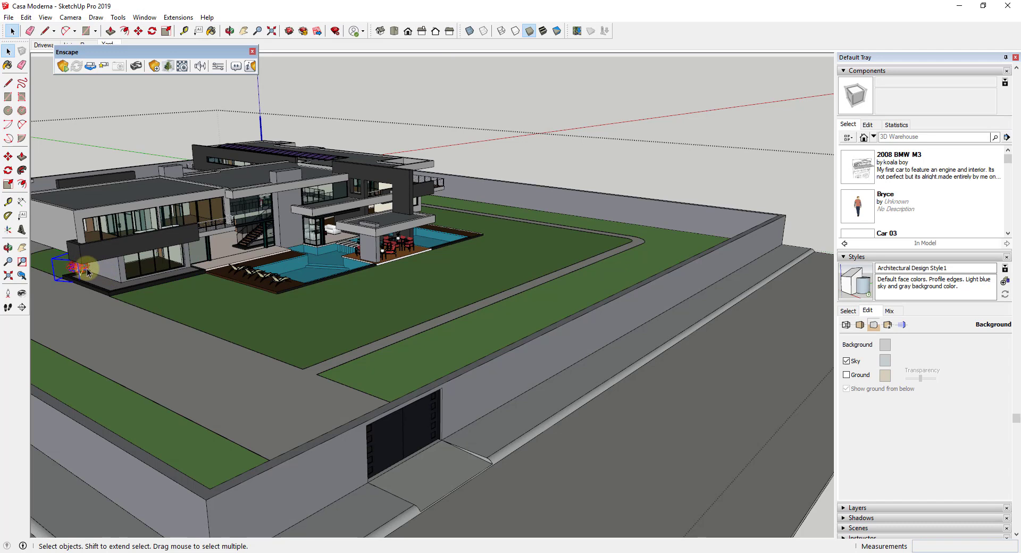
Open the Enscape Asset Library and display the Vegetation category.
middle_drag(458, 315, 586, 285)
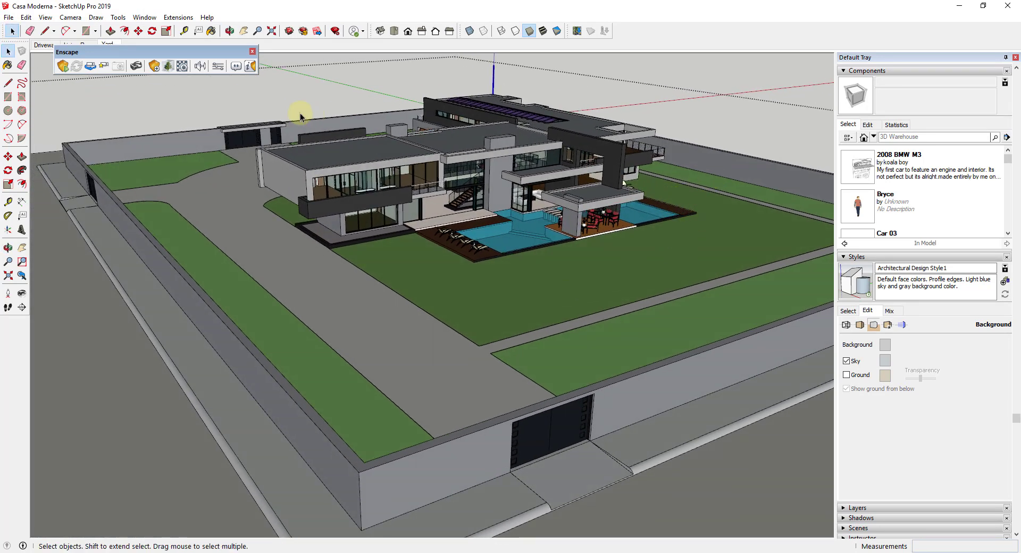
click(169, 67)
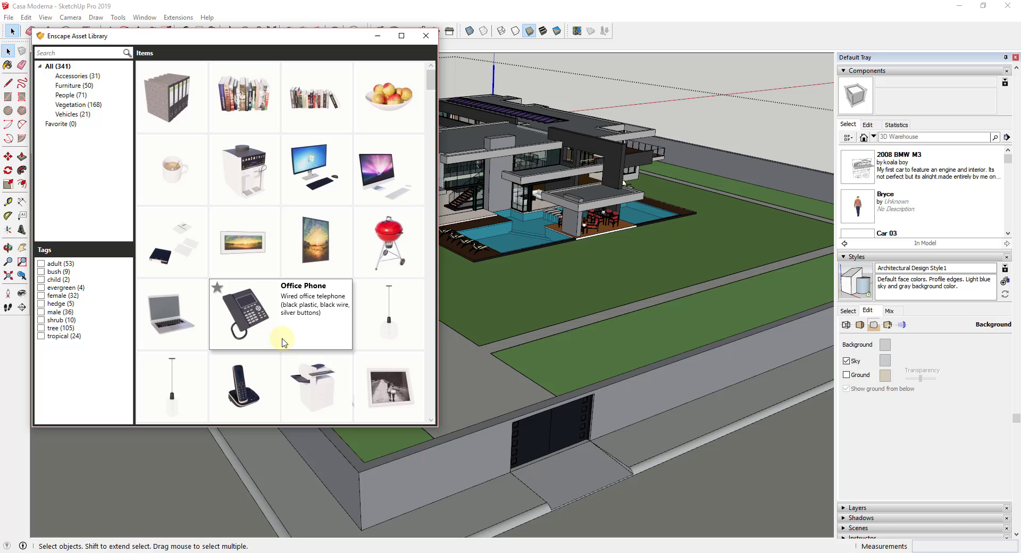
mouse_move(328, 218)
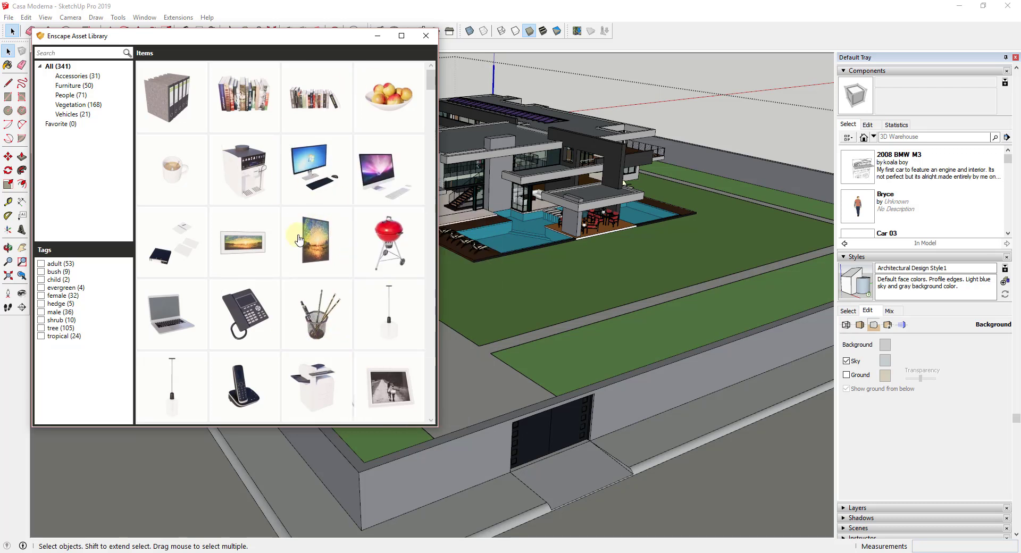
mouse_move(316, 180)
mouse_move(302, 118)
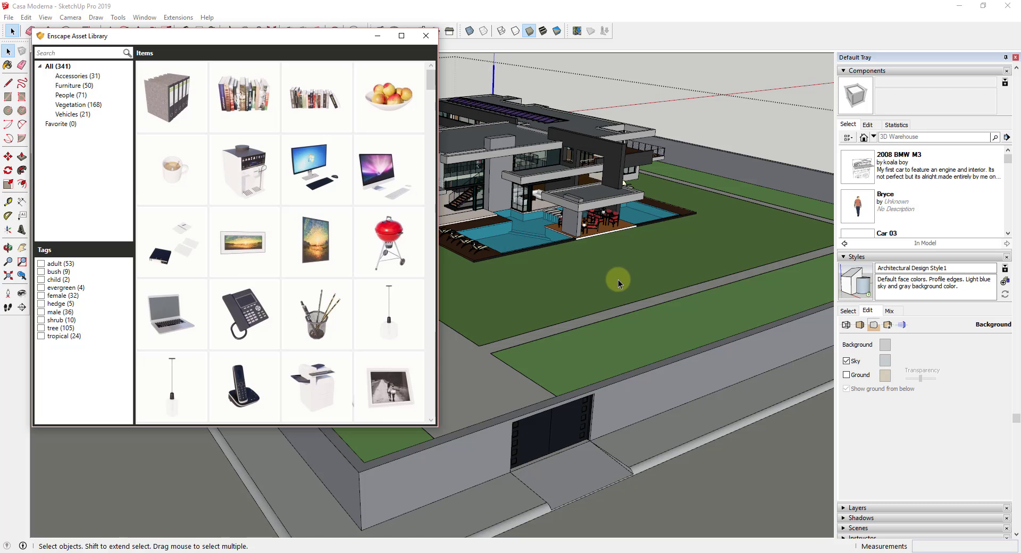
click(87, 107)
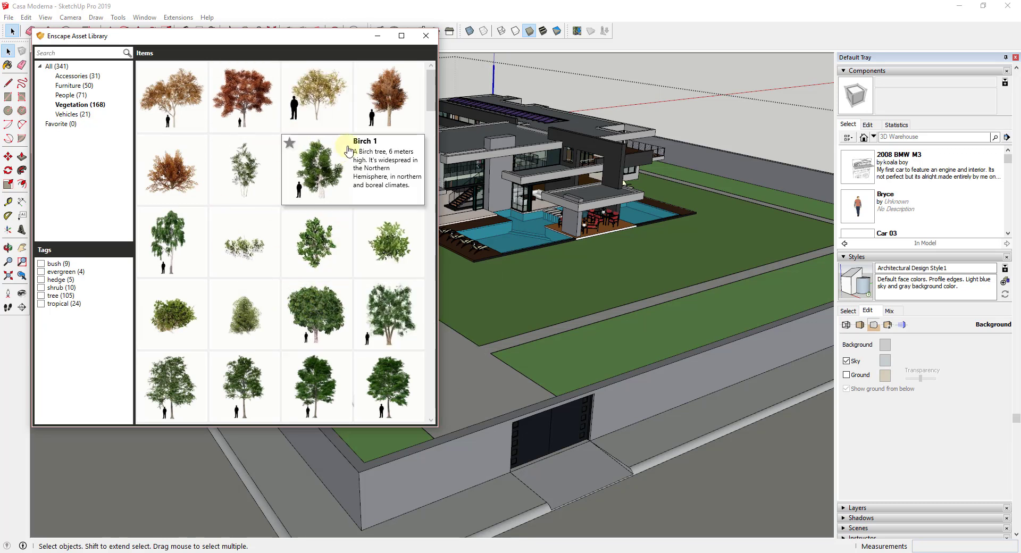
Compare the tree and bush assets in the Vegetation category and pick the Elm 9 tree for placement.
mouse_move(392, 116)
mouse_move(387, 177)
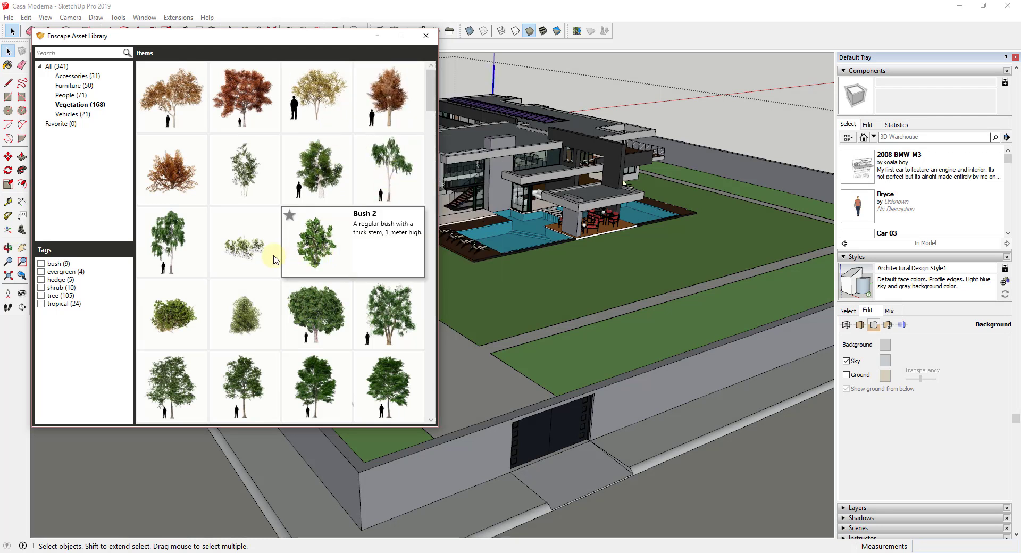
mouse_move(167, 247)
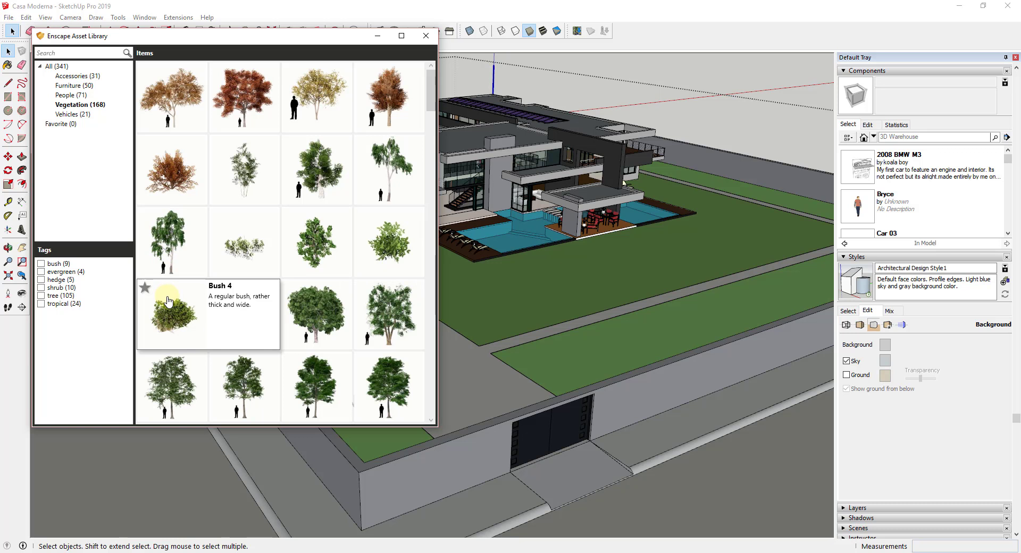
scroll(298, 325, down, 1)
mouse_move(315, 334)
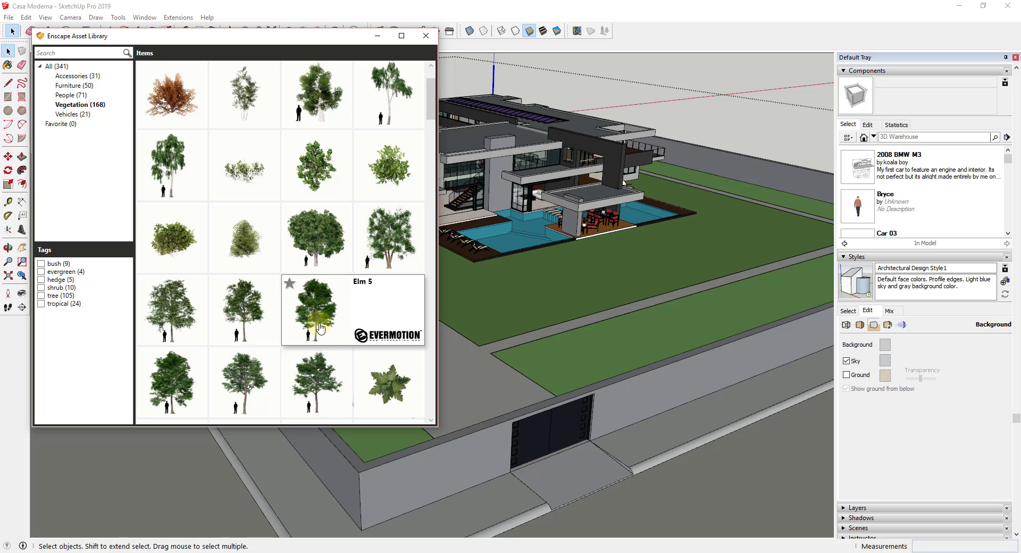
mouse_move(238, 316)
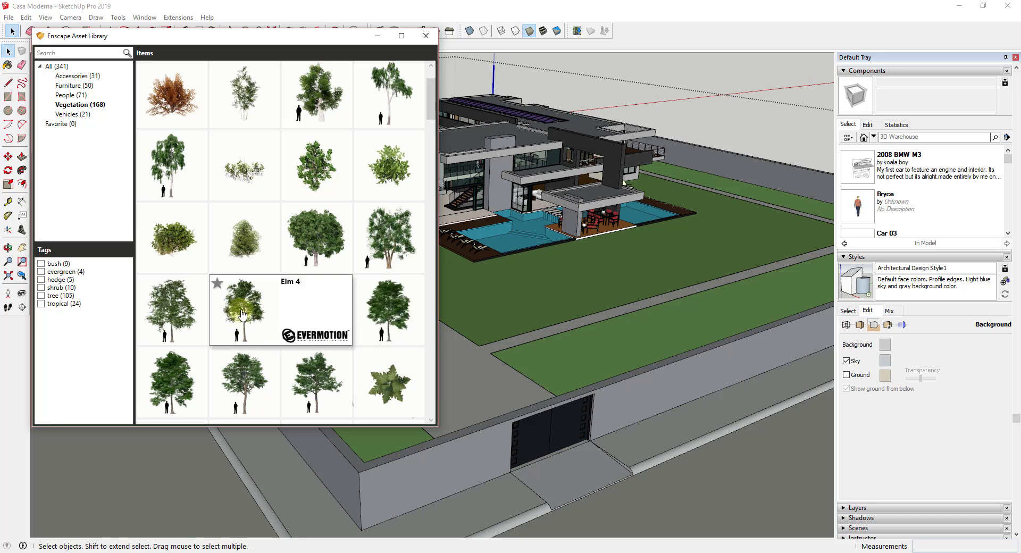
mouse_move(389, 312)
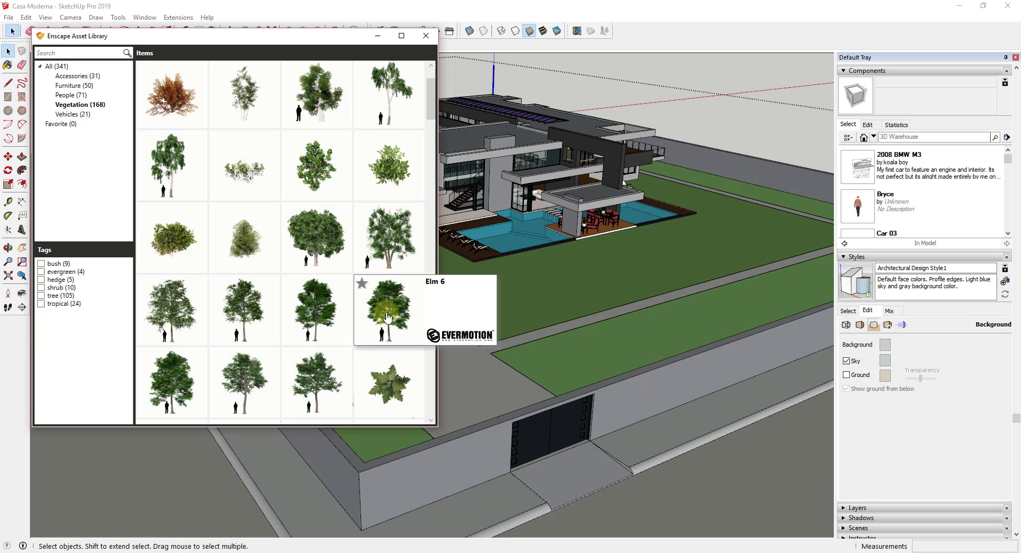
scroll(372, 318, down, 2)
mouse_move(318, 317)
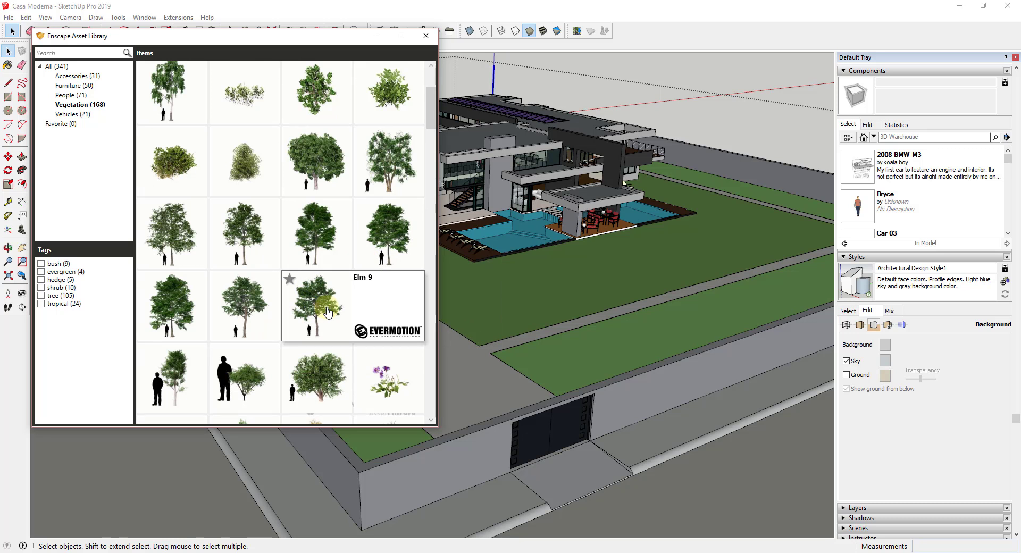
mouse_move(236, 310)
click(316, 315)
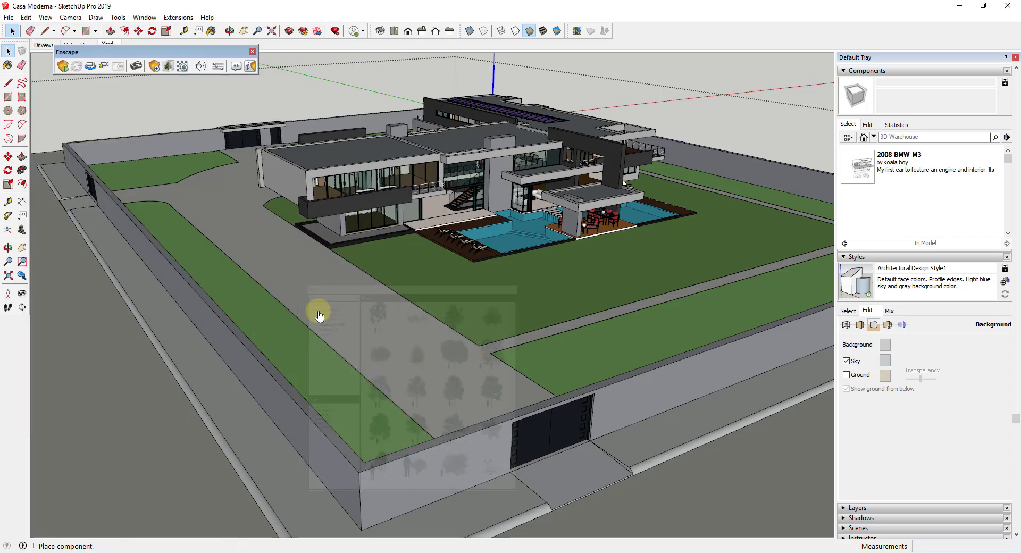
Place a row of evenly spaced Elm 9 trees on the grass strip between the driveway and the boundary wall.
click(149, 209)
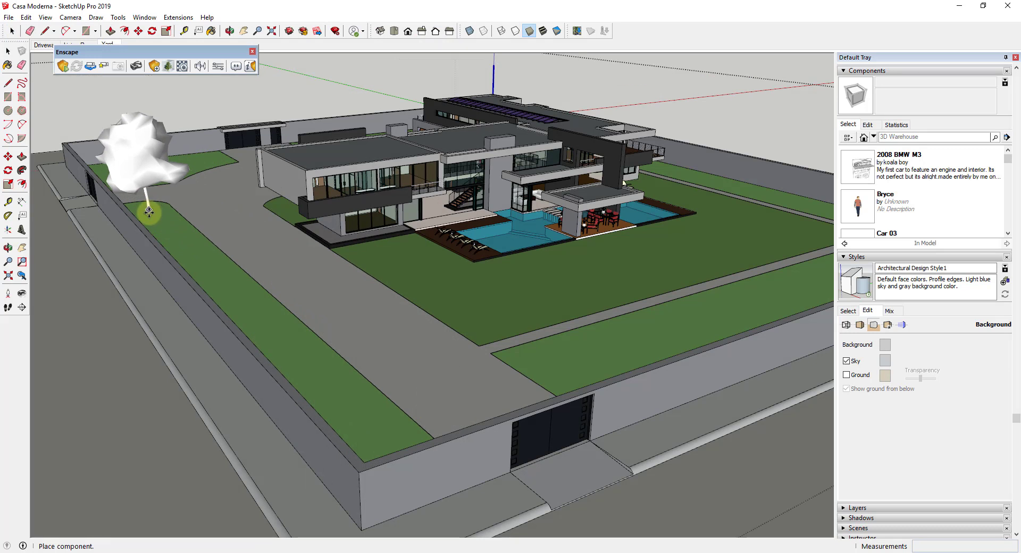
click(168, 232)
click(192, 255)
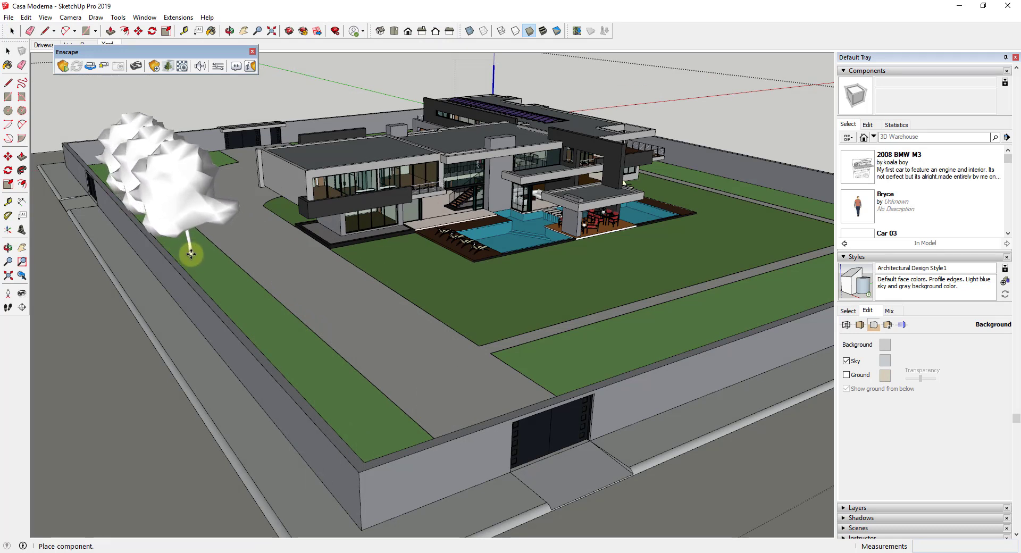
click(225, 285)
click(257, 321)
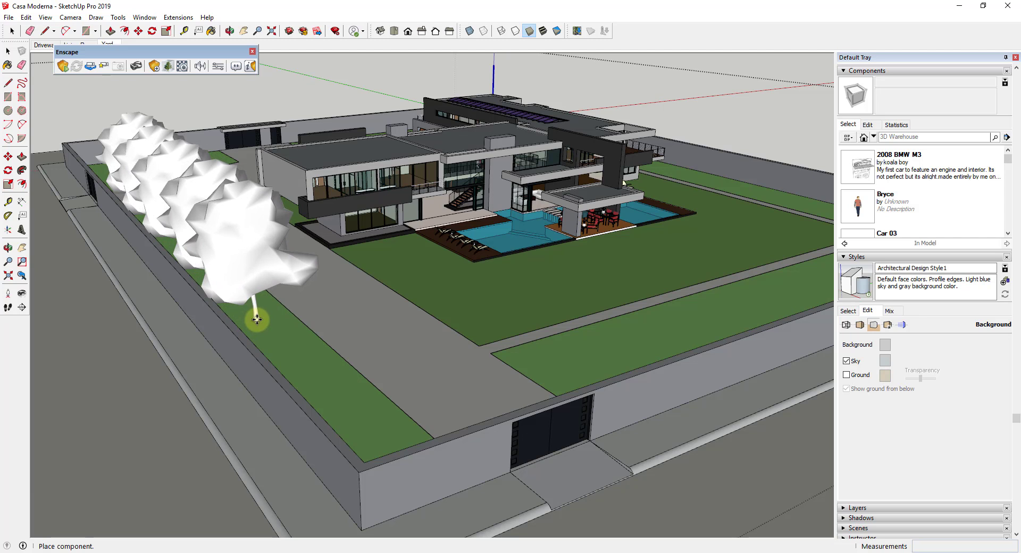
click(293, 358)
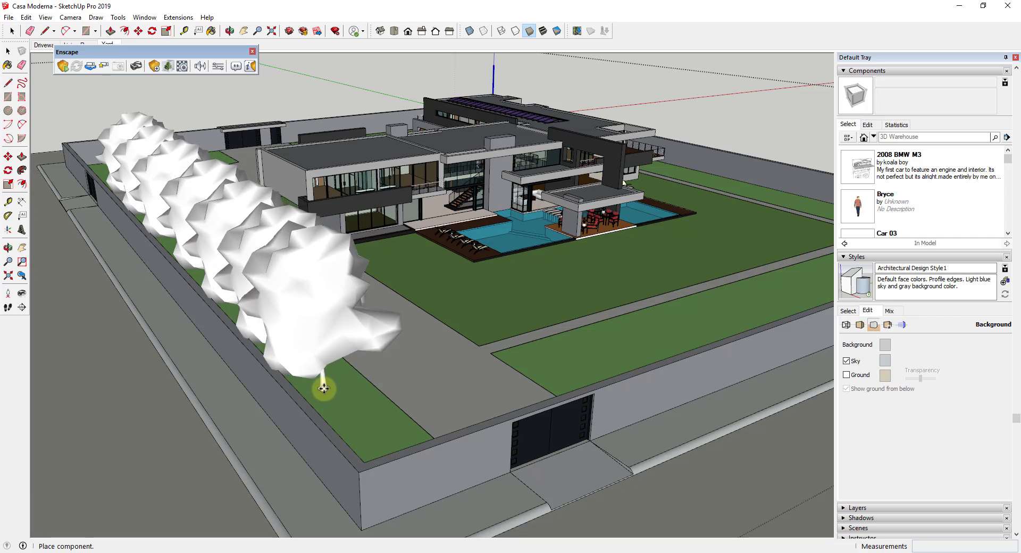
click(347, 409)
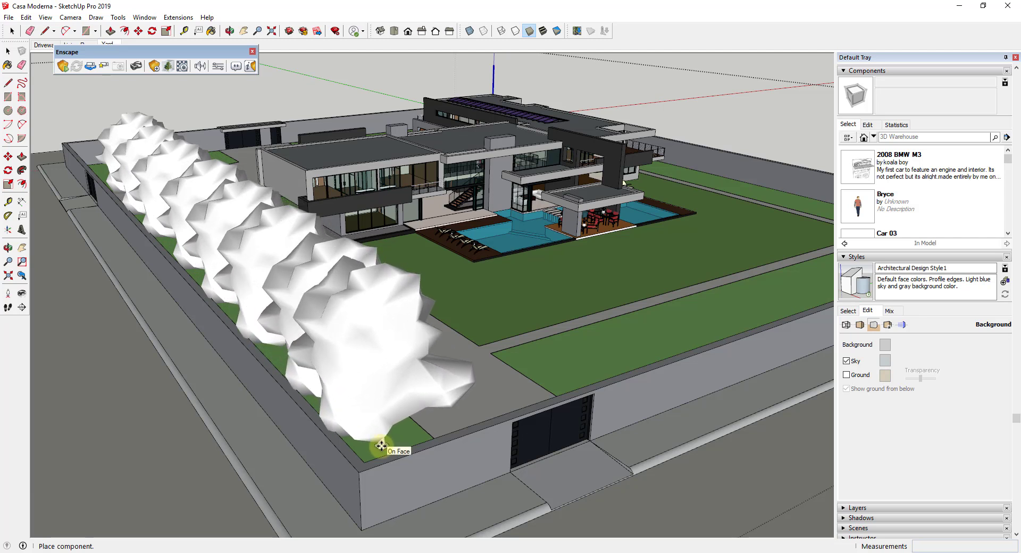
Place another row of Elm 9 trees on the grass strip along the opposite boundary wall, beyond the pool.
middle_drag(381, 445, 478, 415)
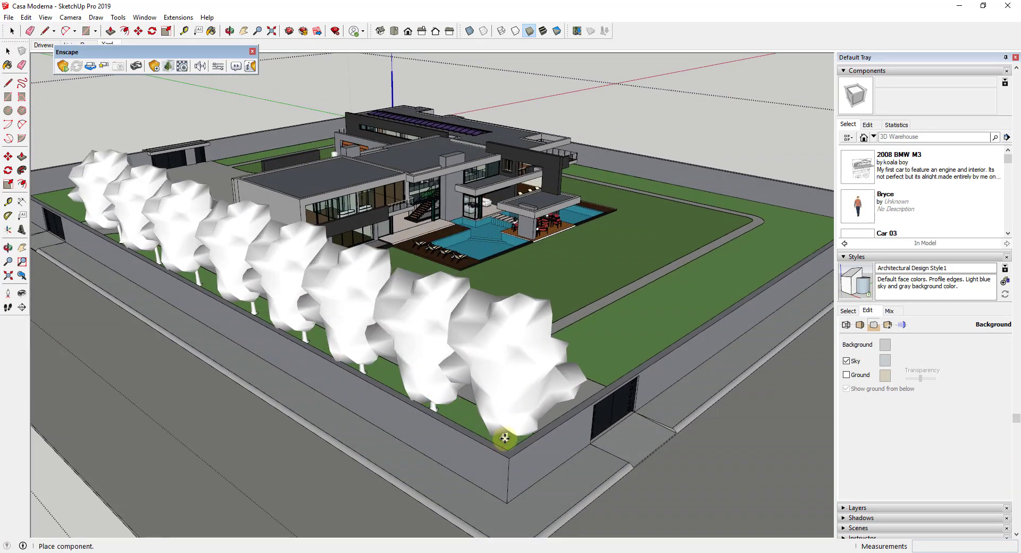
middle_drag(588, 352, 385, 226)
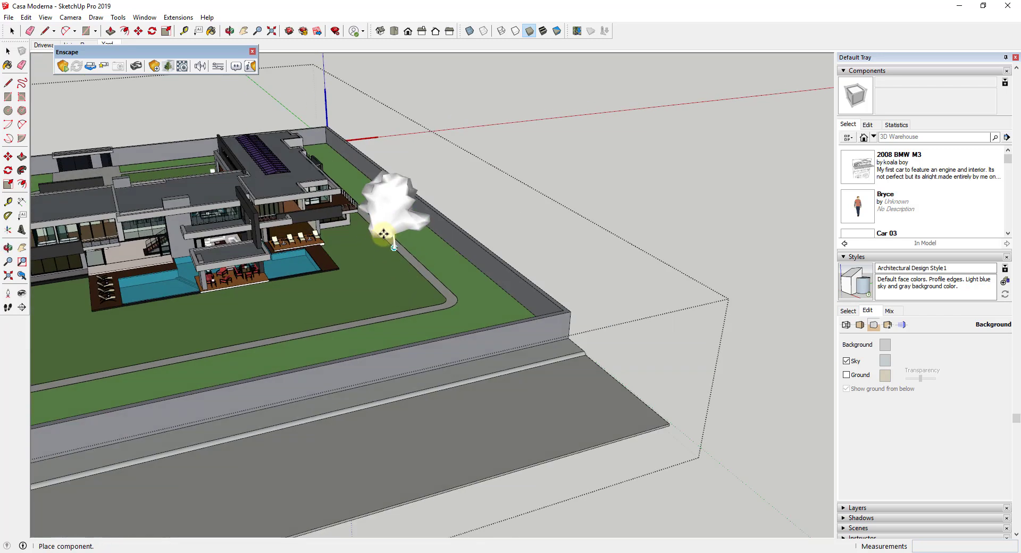
click(334, 166)
click(365, 188)
click(399, 222)
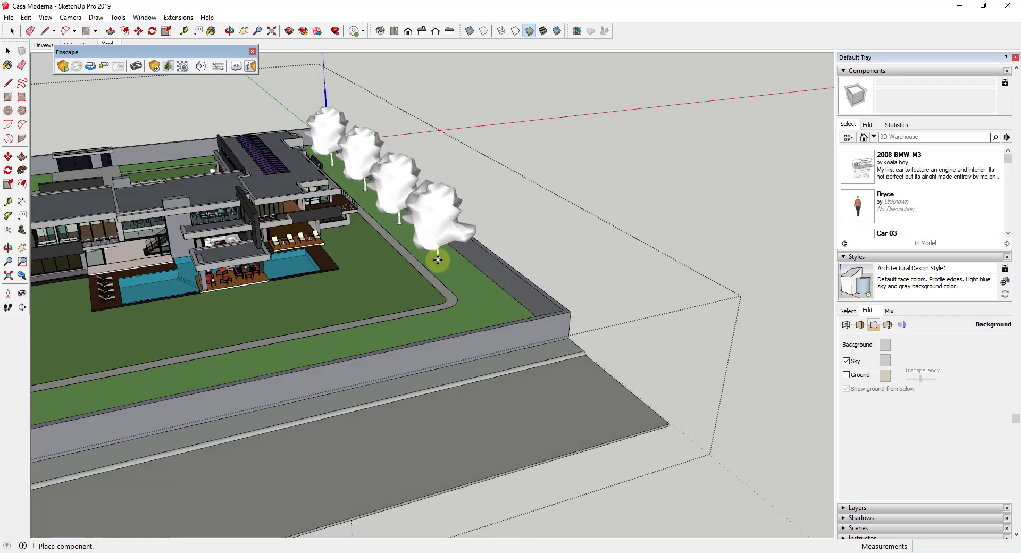
click(505, 315)
Switch to the Enscape render and fly in toward the tree row beside the driveway.
middle_drag(432, 323, 598, 265)
scroll(537, 264, down, 2)
middle_drag(403, 335, 447, 283)
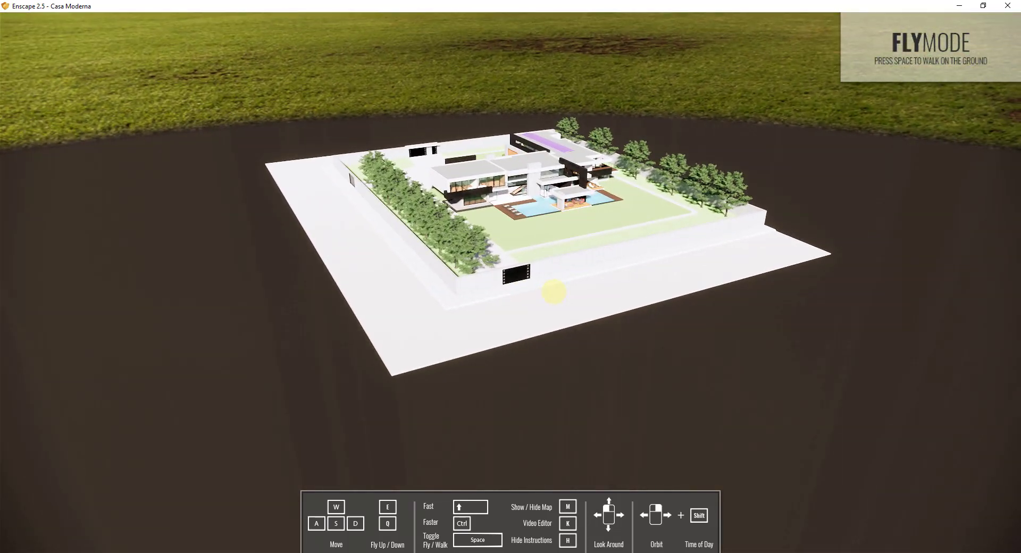
key(w)
mouse_move(554, 292)
mouse_down()
mouse_move(541, 295)
mouse_move(552, 292)
mouse_up()
scroll(553, 291, down, 5)
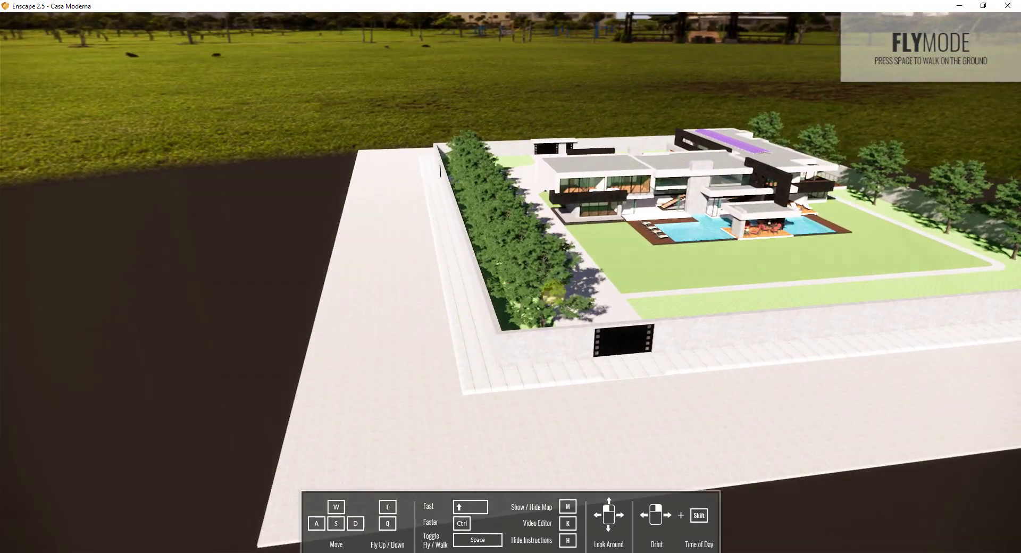
scroll(555, 287, down, 5)
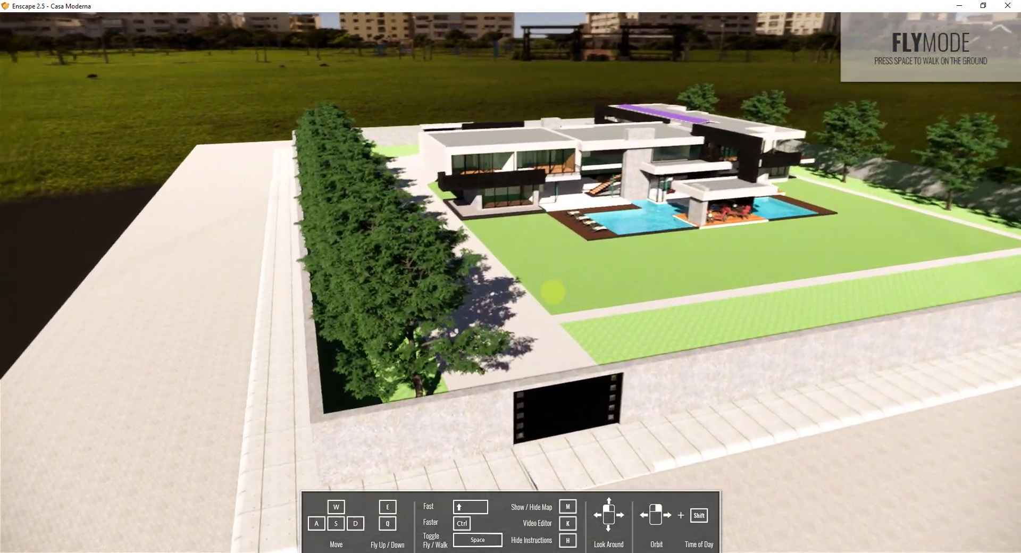
scroll(553, 292, down, 5)
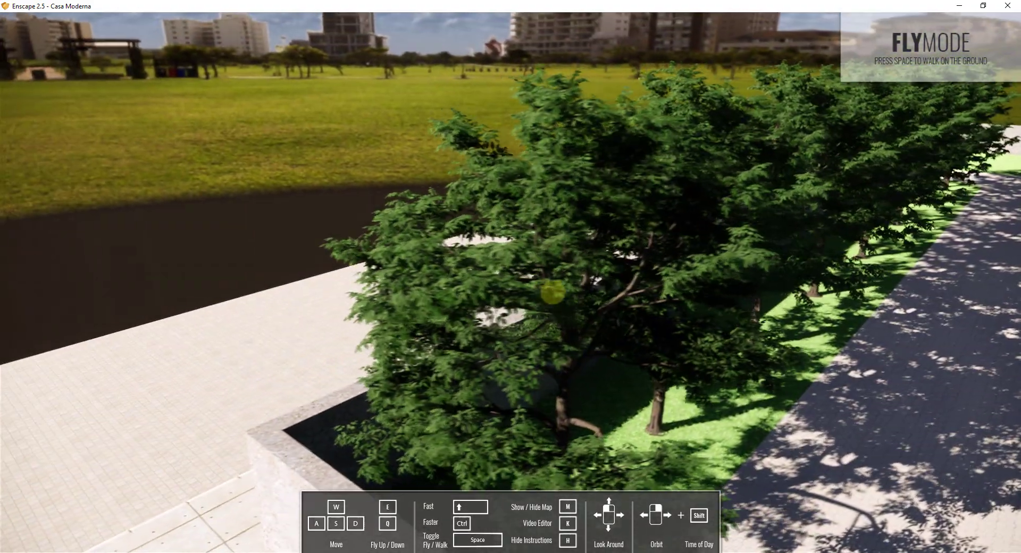
Examine the rendered elm row up close and from across the driveway, checking how uniform the trees look.
key(w)
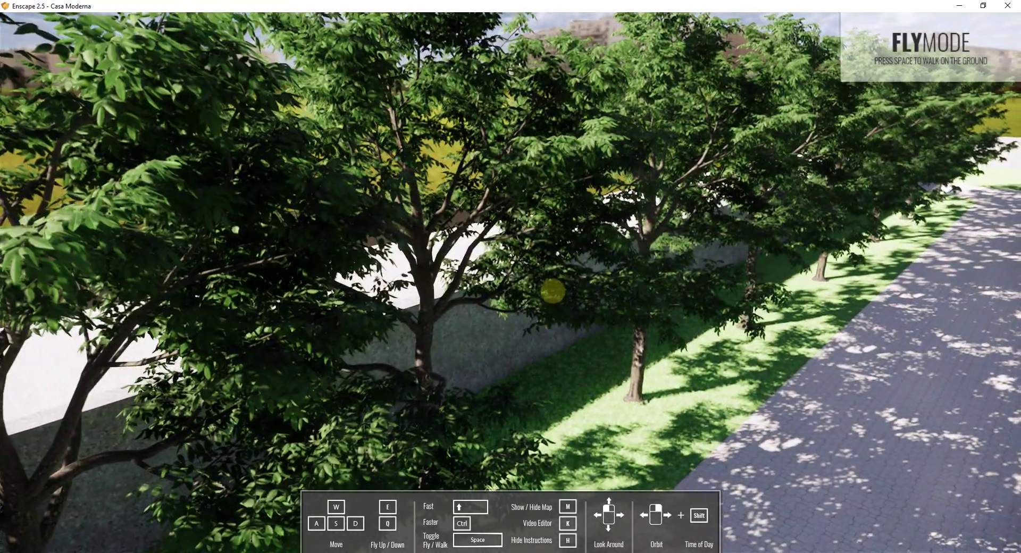
key(w)
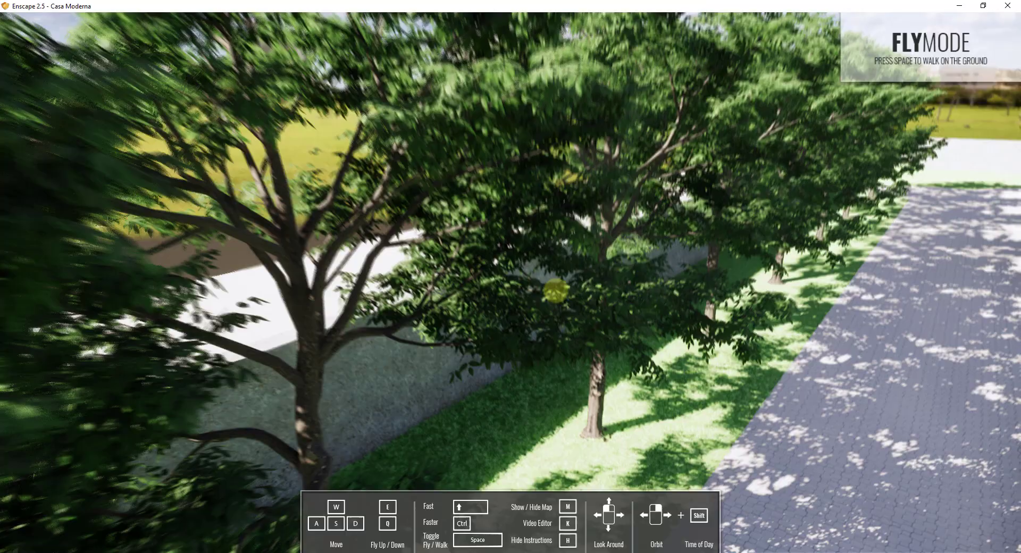
key(w)
drag(556, 290, 555, 292)
key(w)
right_drag(554, 291, 438, 246)
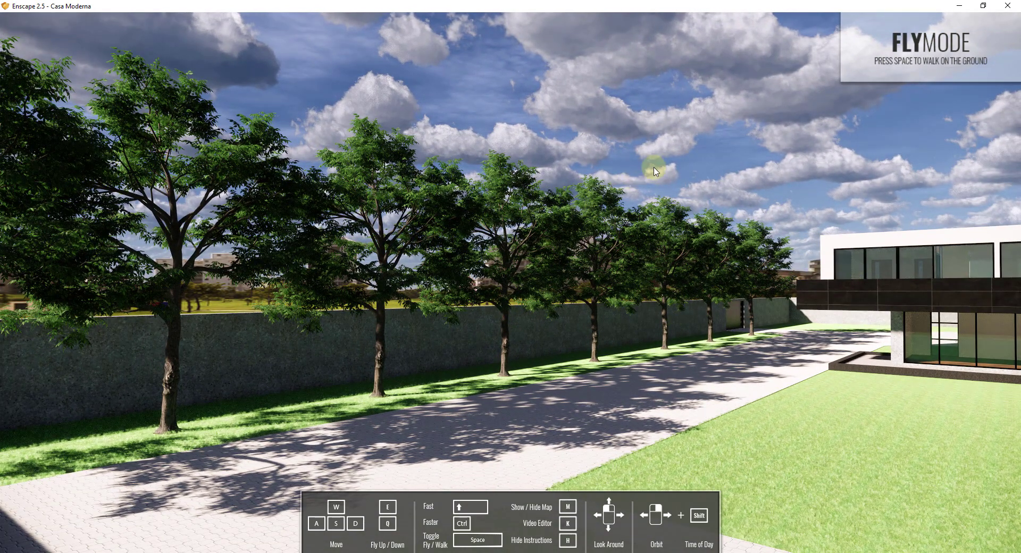
right_drag(490, 251, 431, 262)
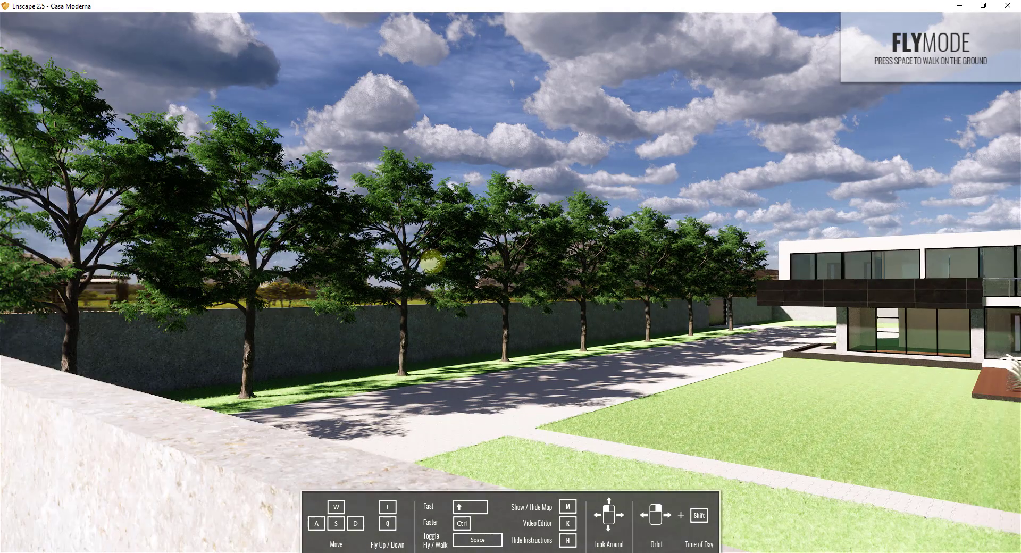
key(w)
drag(432, 262, 471, 207)
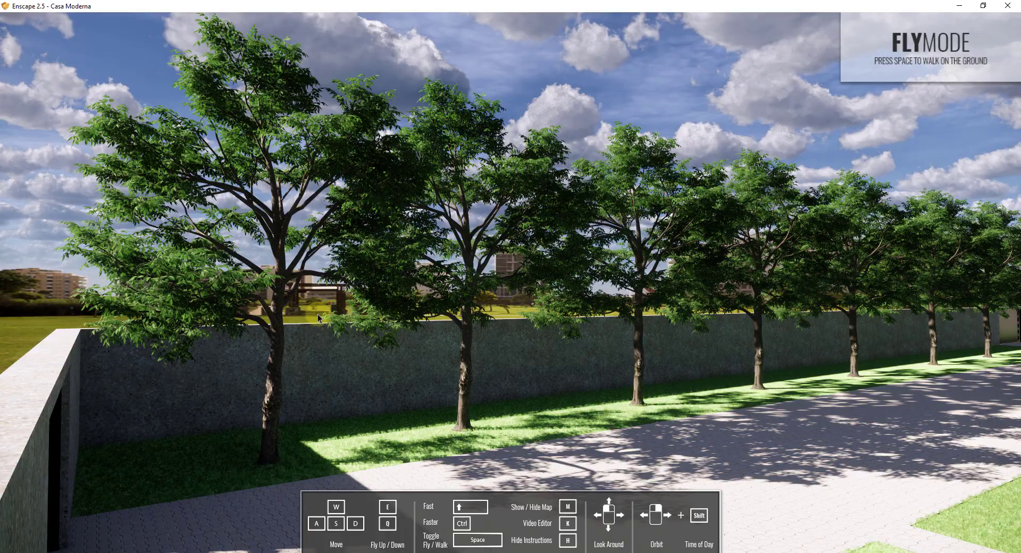
Return to SketchUp and look through the installed extensions in the Extension Manager.
key(alt+Tab)
click(176, 18)
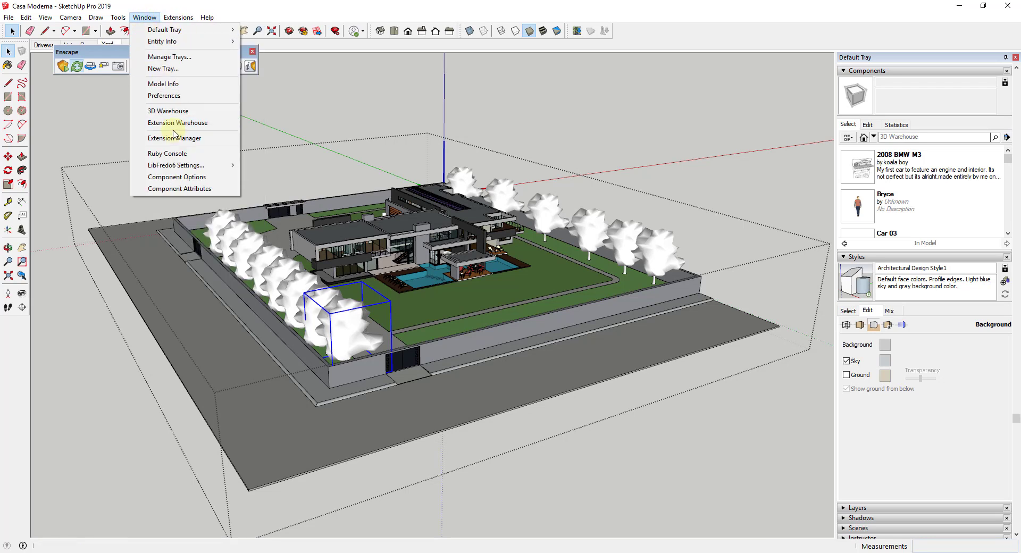
click(175, 139)
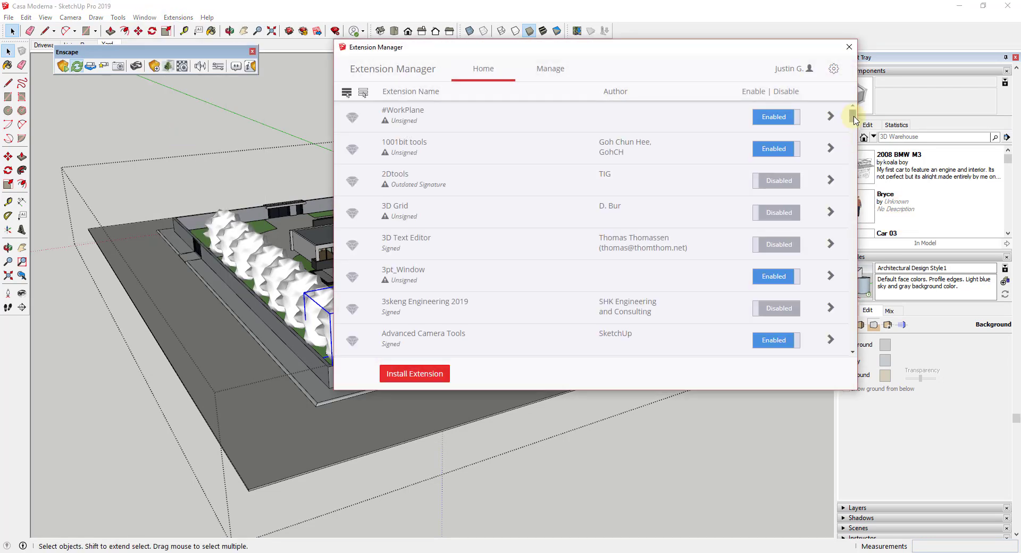
drag(850, 113, 839, 314)
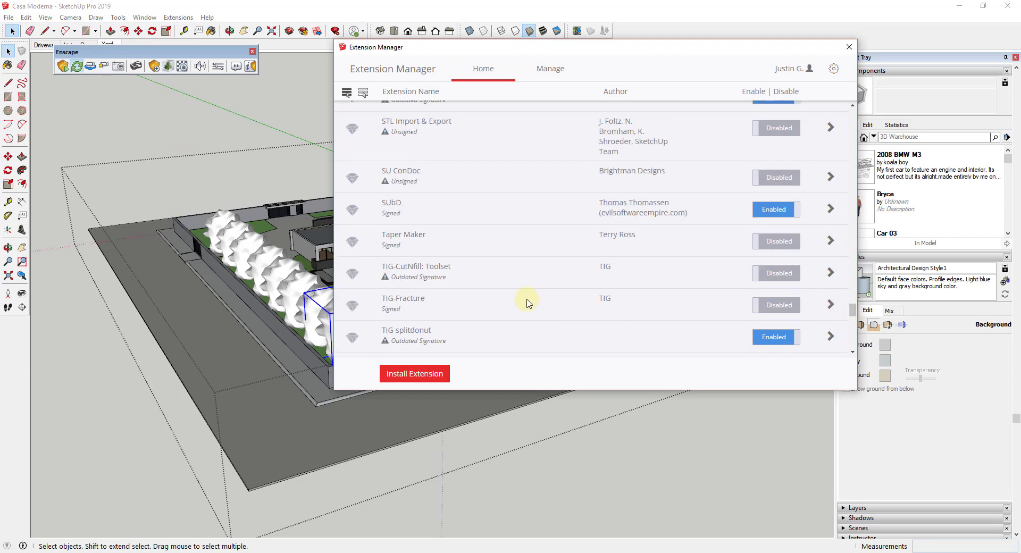
scroll(526, 303, up, 10)
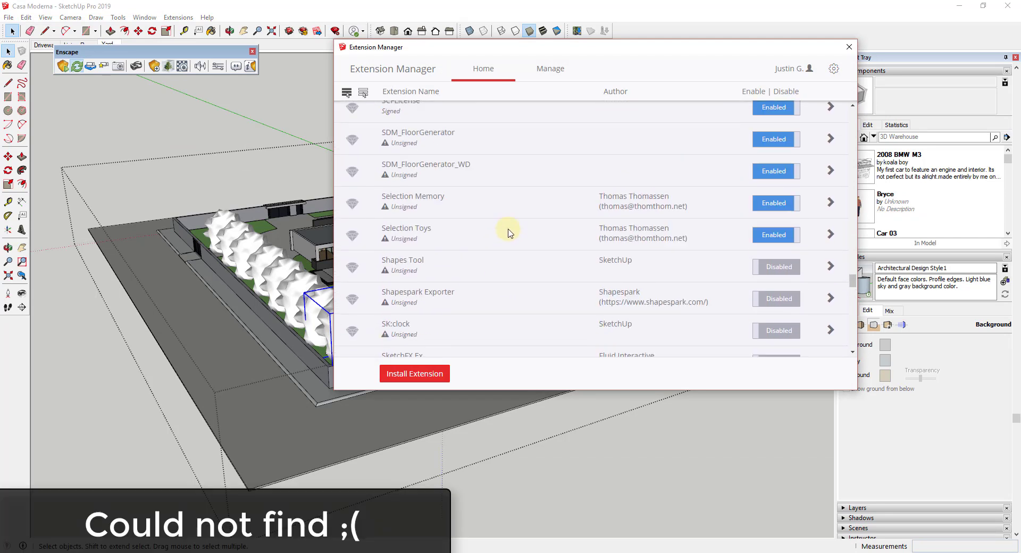
scroll(508, 232, down, 5)
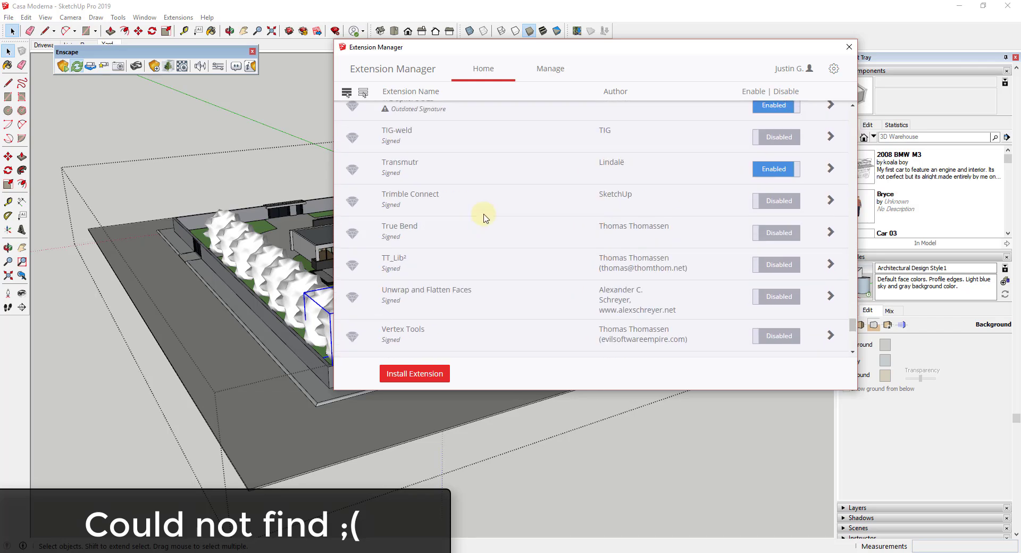
scroll(484, 215, up, 5)
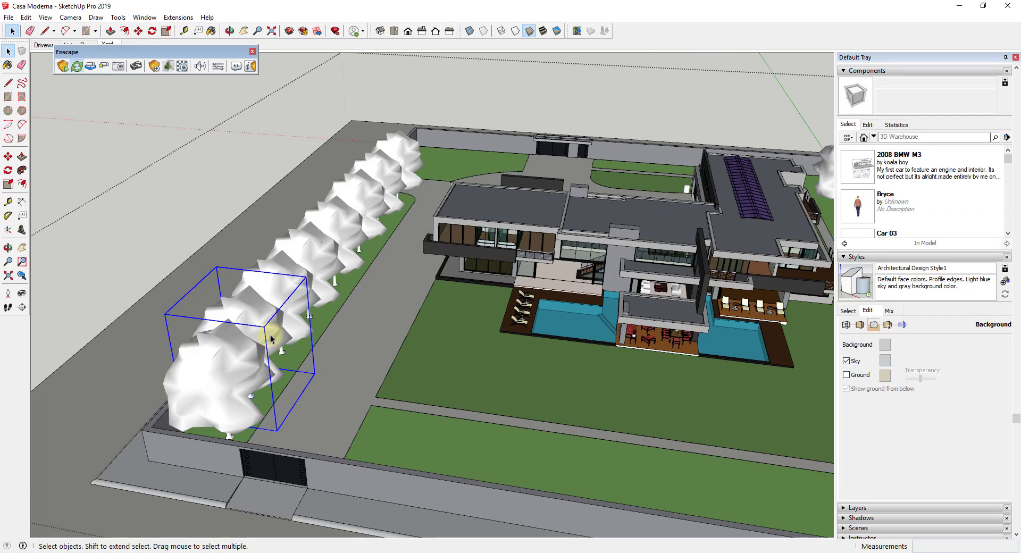
Rotate the selected tree near the front gate by about 130 degrees and scale it down.
key(m)
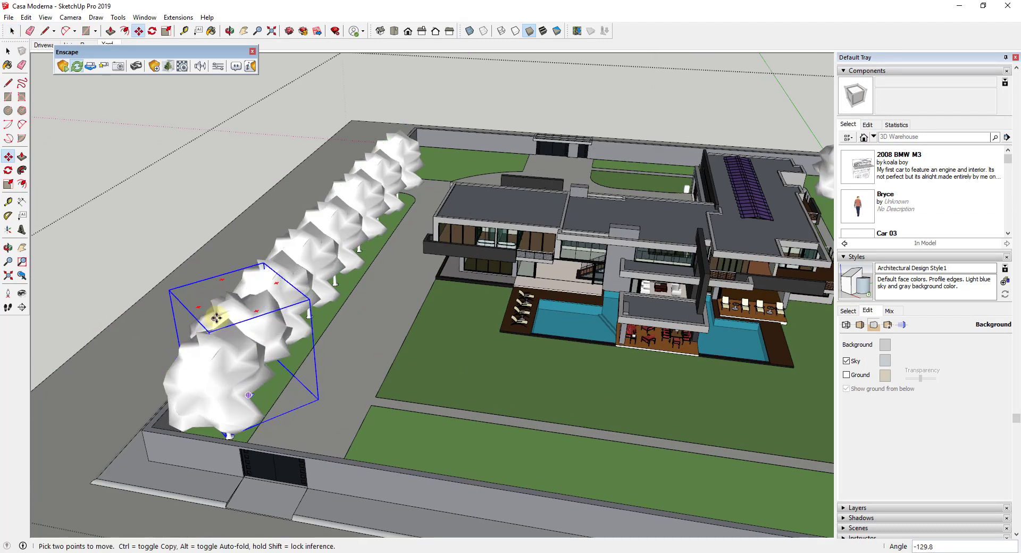
key(s)
key(space)
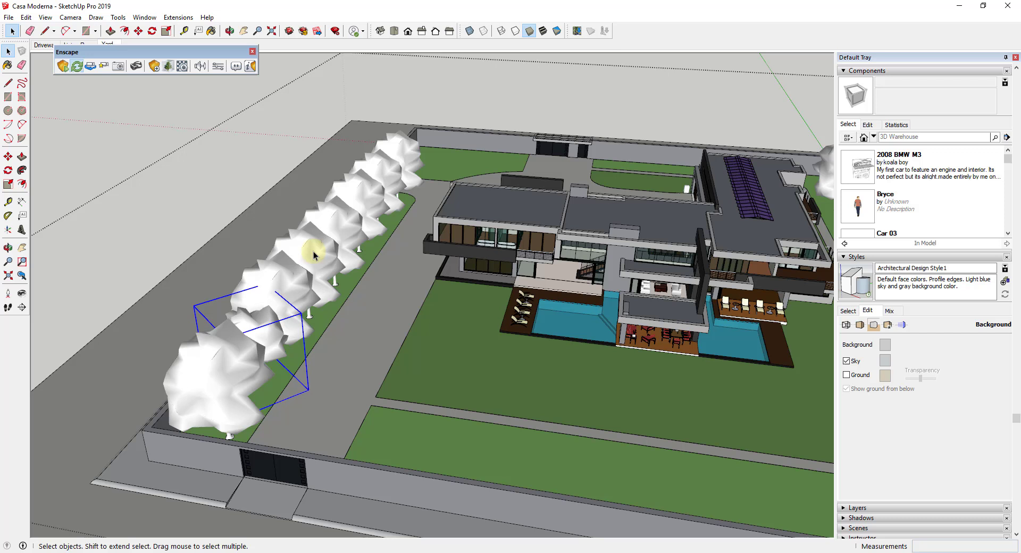
Scale the fourth tree from the gate in the driveway row uniformly to about 0.80.
click(312, 250)
key(s)
drag(329, 250, 320, 259)
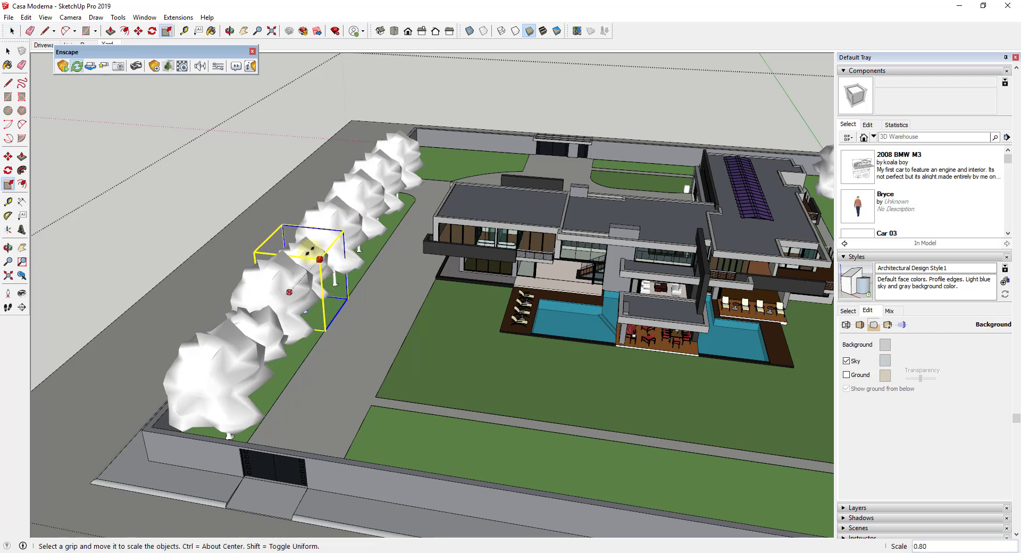
key(space)
Scale down one more tree toward the far end of the driveway row.
click(353, 203)
key(s)
key(space)
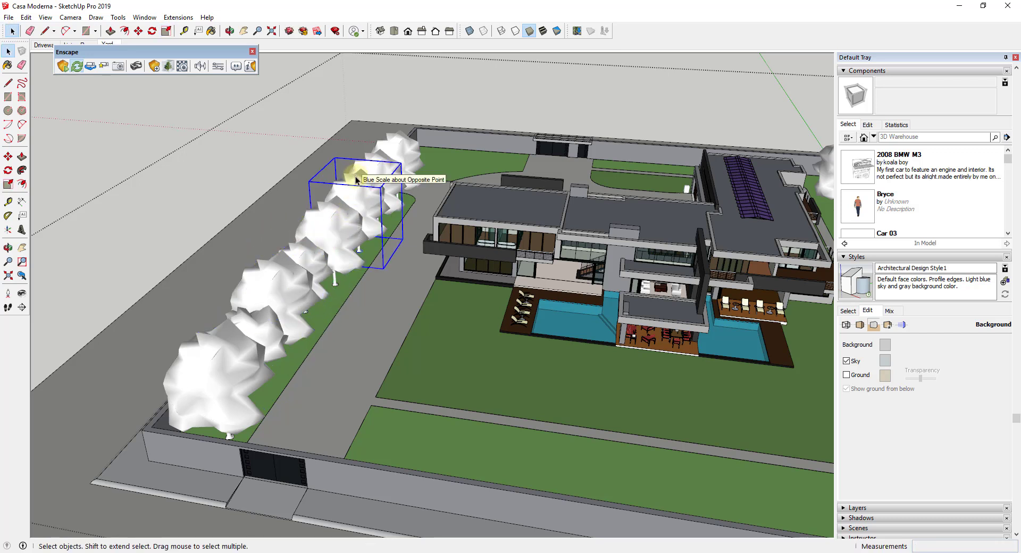
key(s)
drag(357, 173, 357, 185)
key(space)
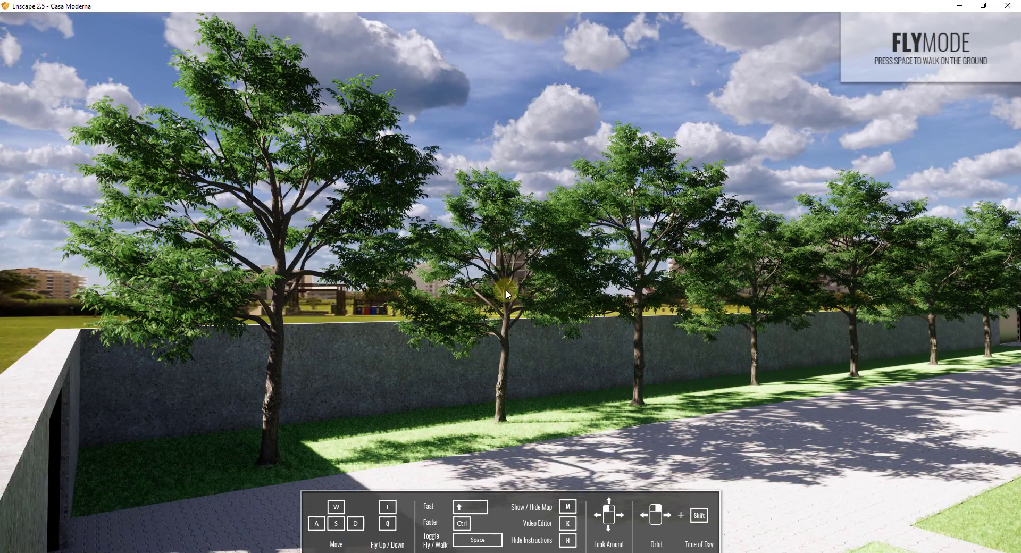
Fly along the driveway in the Enscape render and examine the variation among the rotated and scaled trees.
key(d)
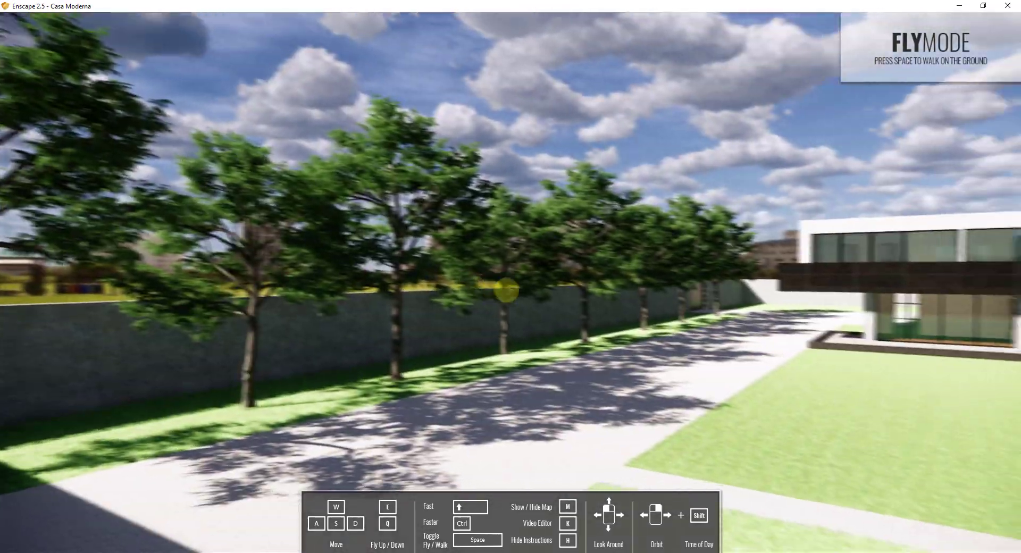
key(a)
mouse_move(502, 291)
mouse_down()
mouse_move(512, 292)
mouse_move(498, 296)
mouse_up()
key(a)
key(a)
key(w)
key(w)
key(w)
key(q)
key(e)
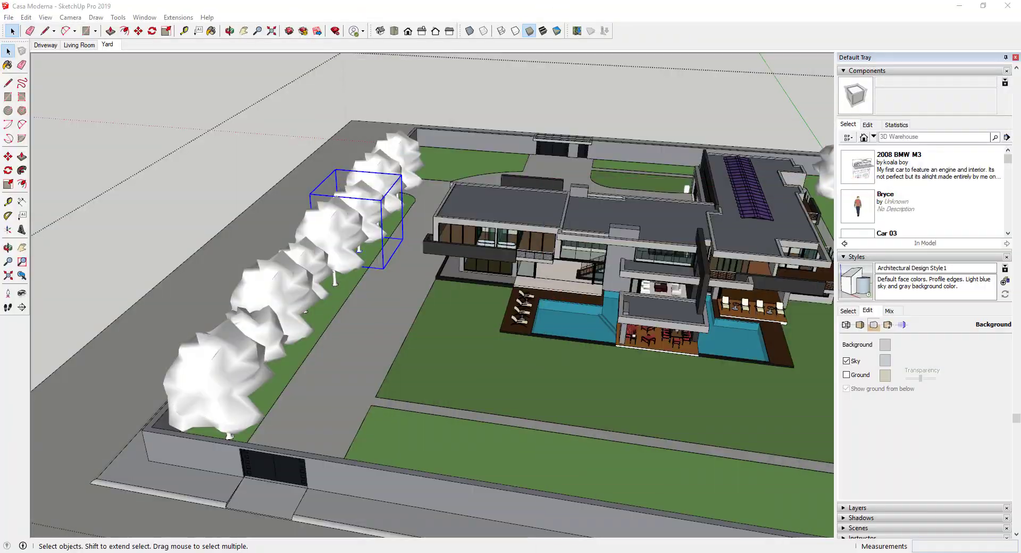
Filter the Enscape Asset Library's vegetation by the bush tag and pick Bush 5 for placement.
middle_drag(465, 288, 492, 268)
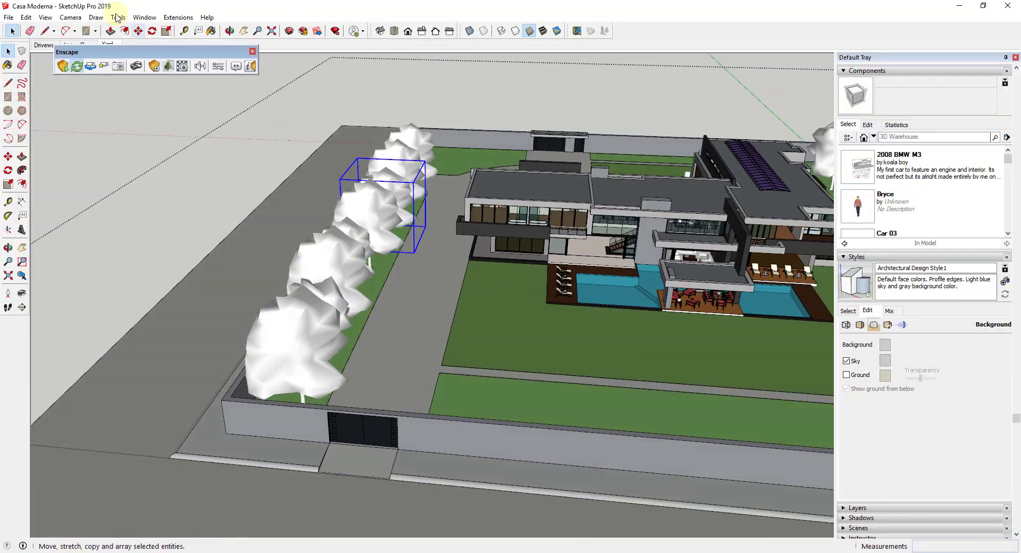
click(169, 67)
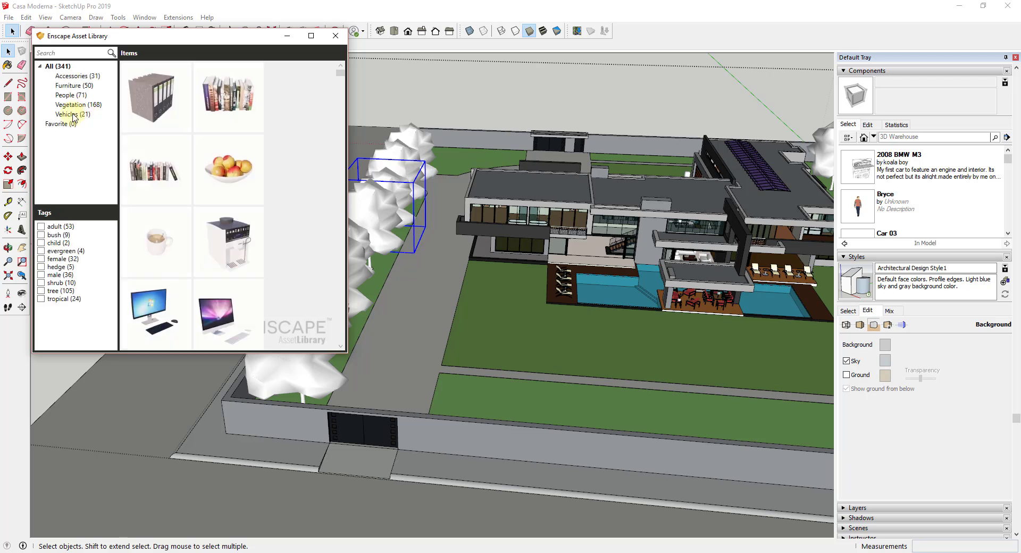
click(72, 105)
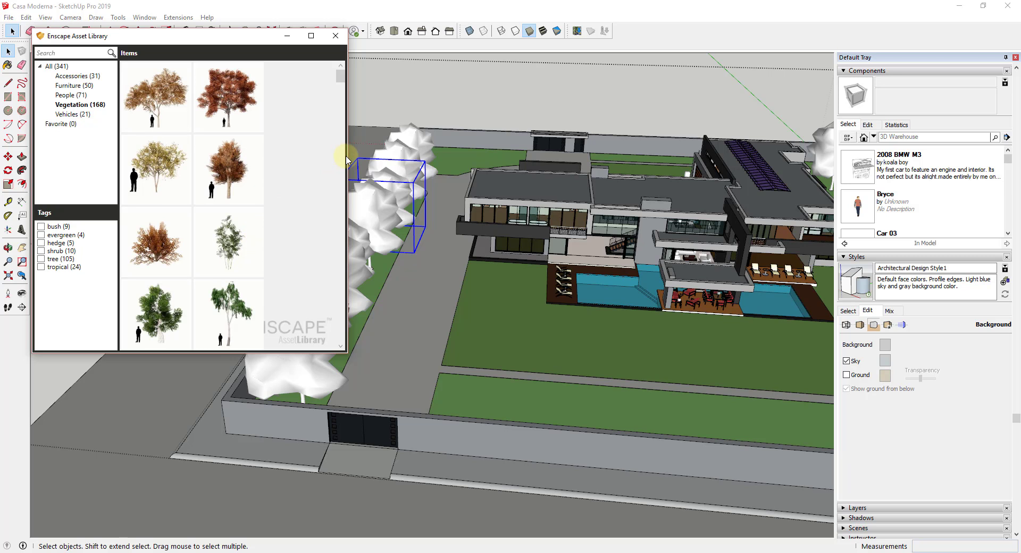
drag(348, 157, 435, 157)
scroll(342, 160, down, 1)
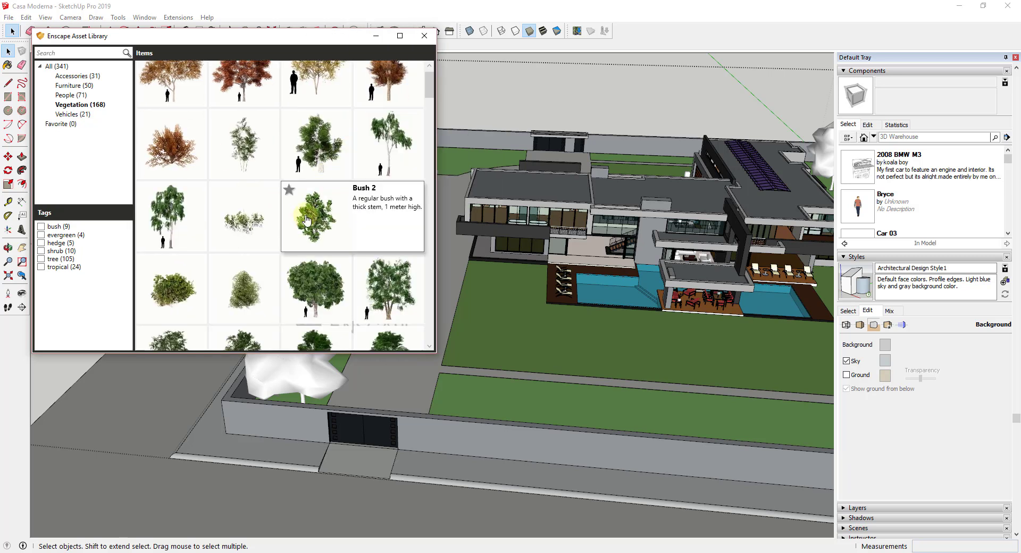
mouse_move(258, 196)
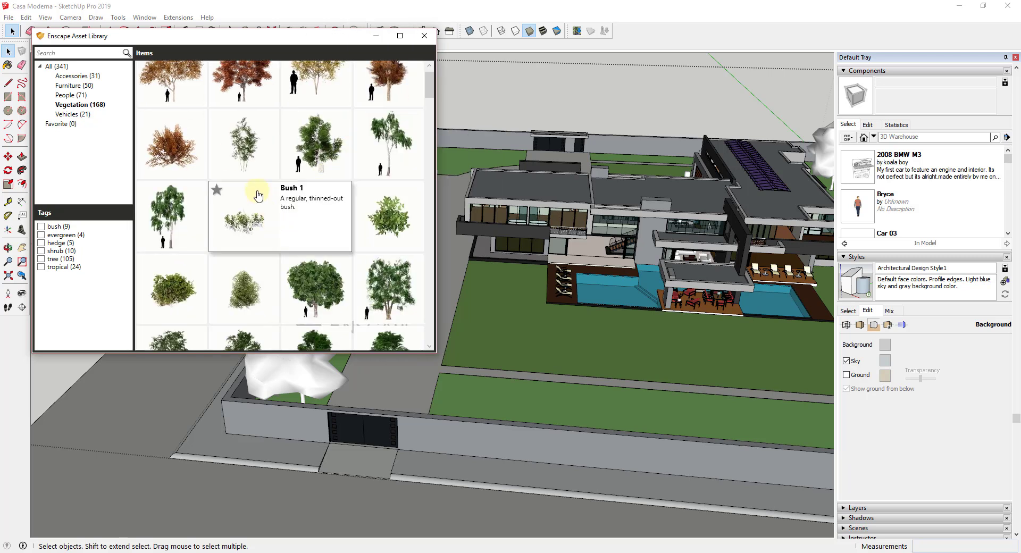
click(41, 227)
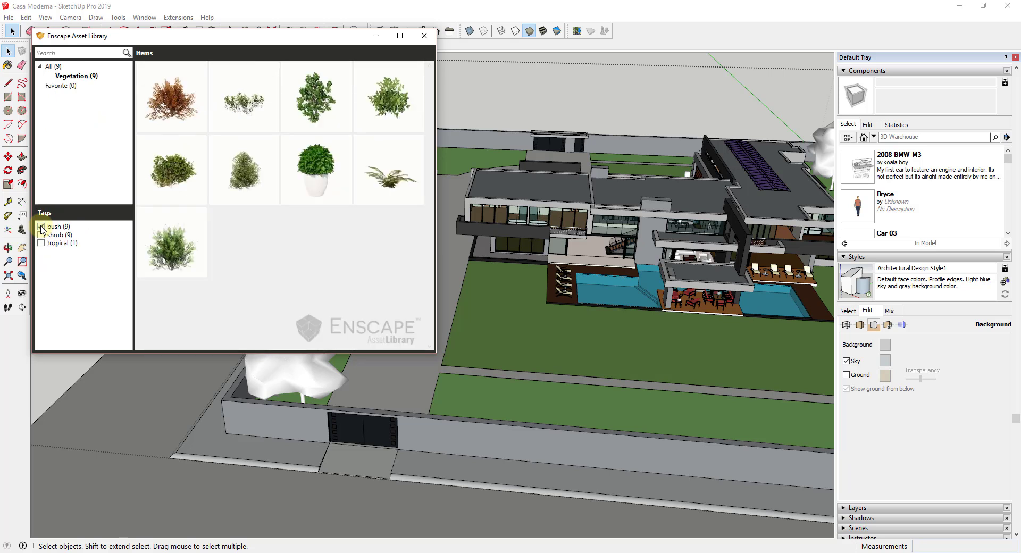
mouse_move(364, 110)
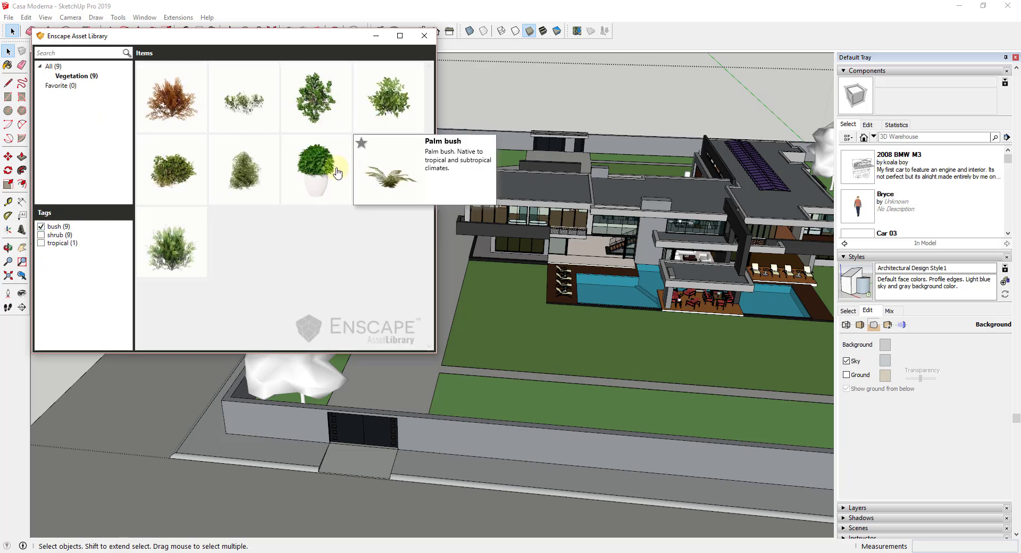
mouse_move(234, 177)
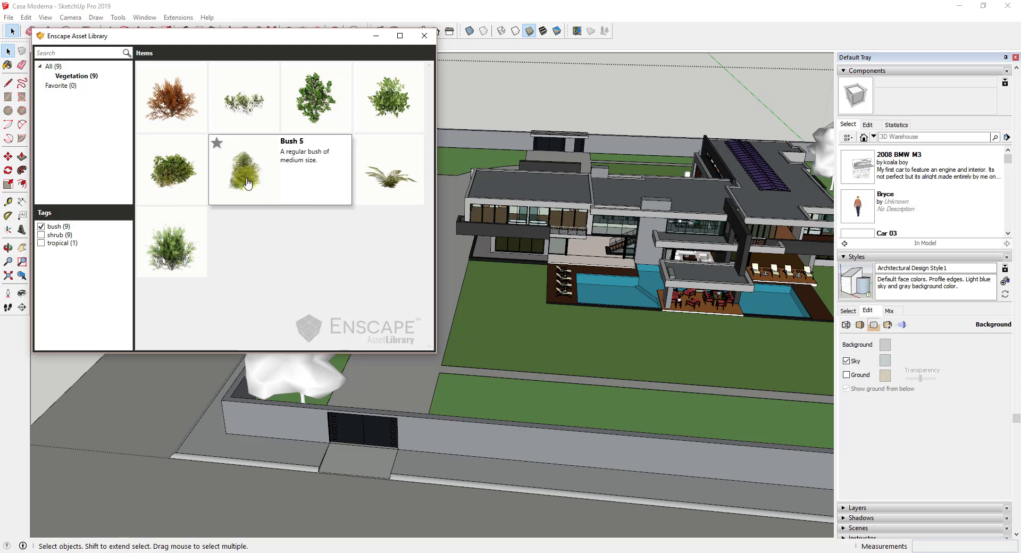
click(245, 183)
Place eleven copies of Bush 5 in a staggered pattern throughout the planter bed at the corner of the house.
scroll(473, 242, up, 6)
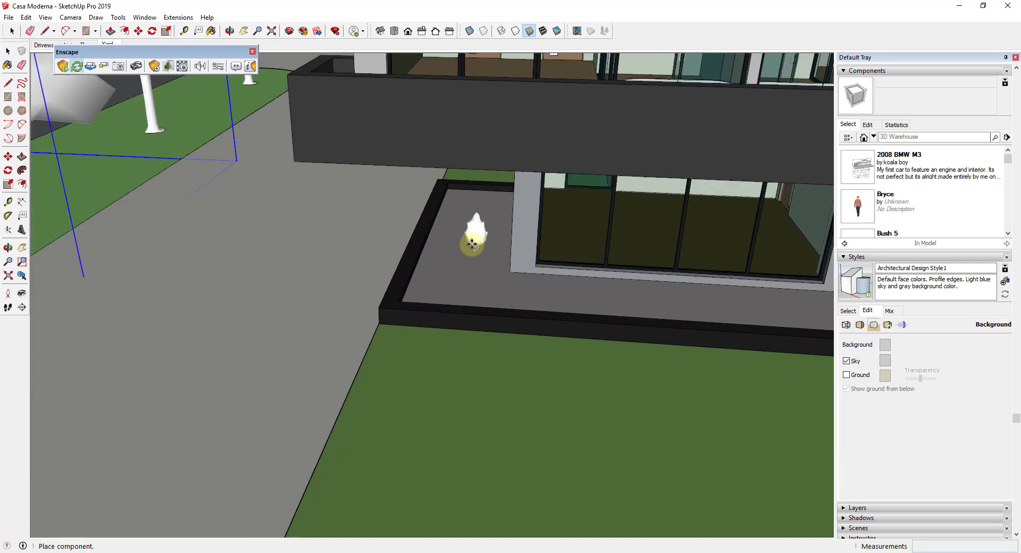
middle_drag(472, 244, 460, 214)
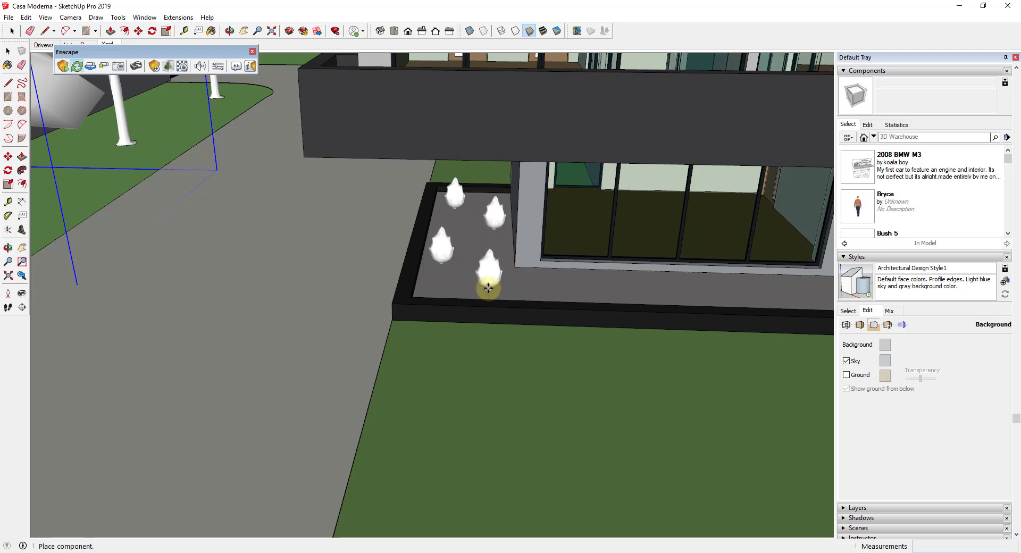
click(487, 287)
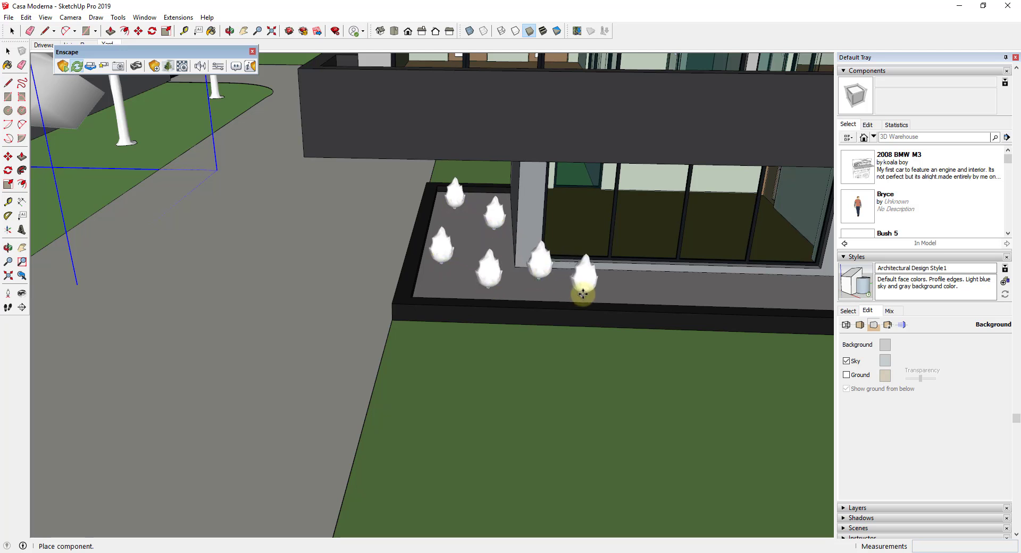
click(647, 276)
middle_drag(714, 285, 506, 304)
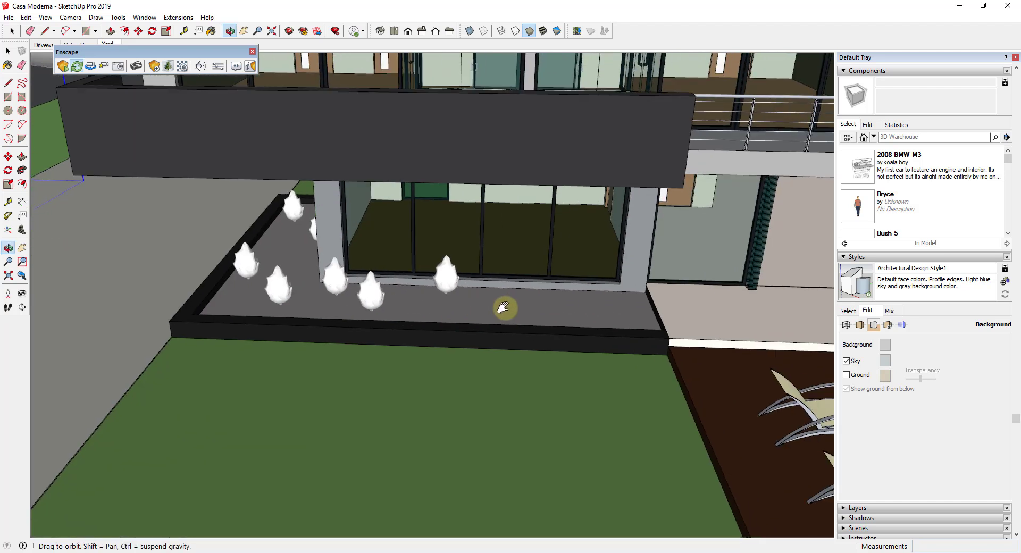
click(534, 299)
click(600, 317)
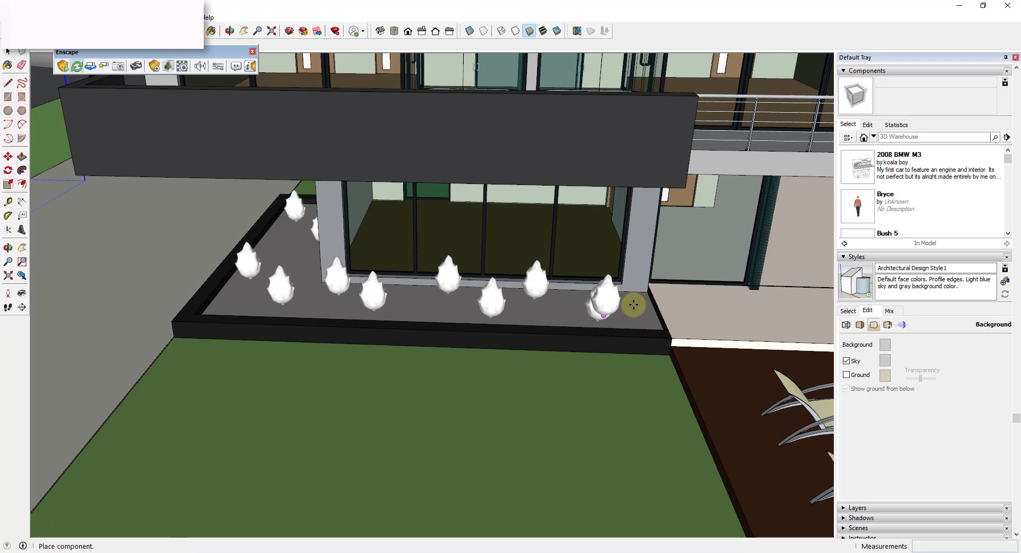
click(638, 302)
scroll(518, 311, down, 2)
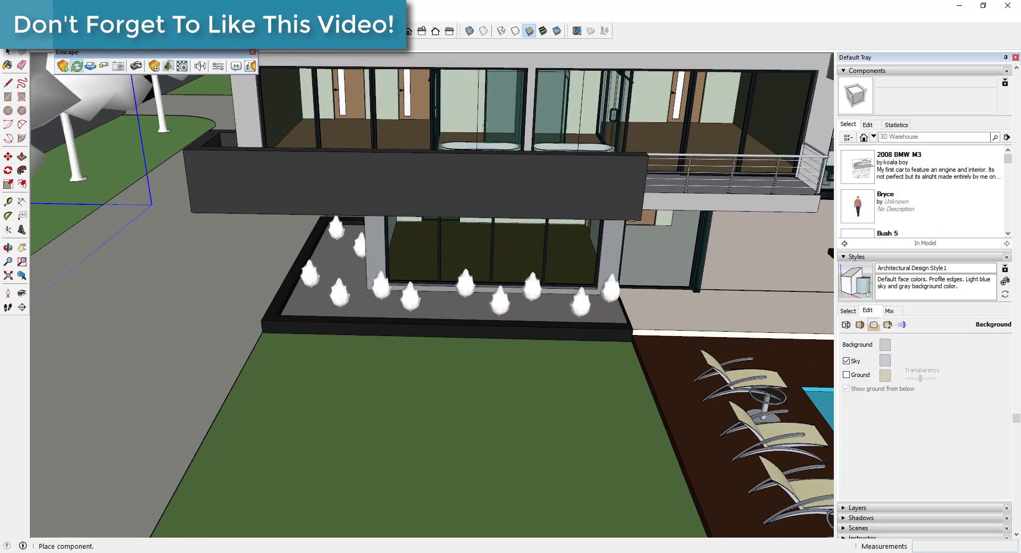
Switch to the Enscape render, examine the planter bushes up close and view the pool area and yard.
drag(1020, 266, 687, 266)
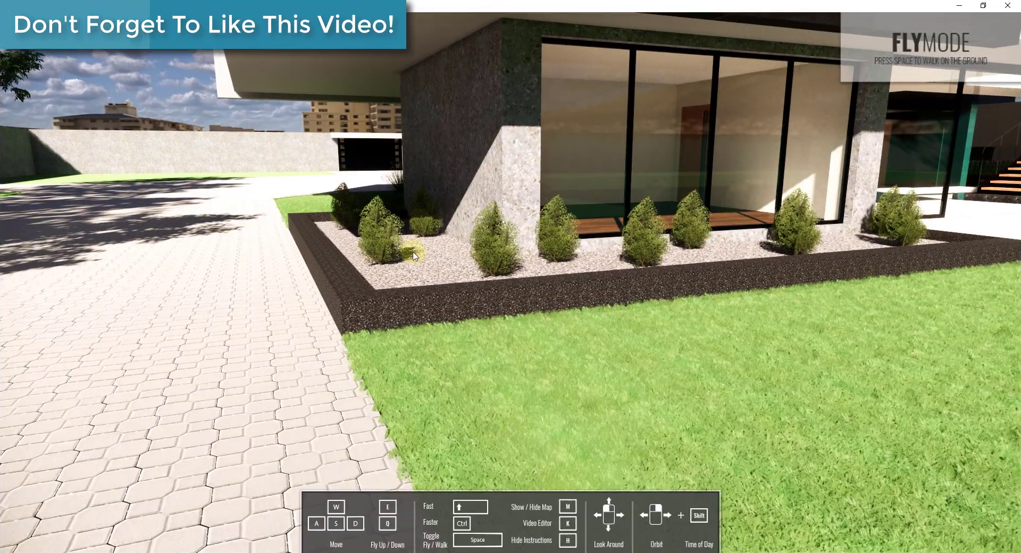
key(w)
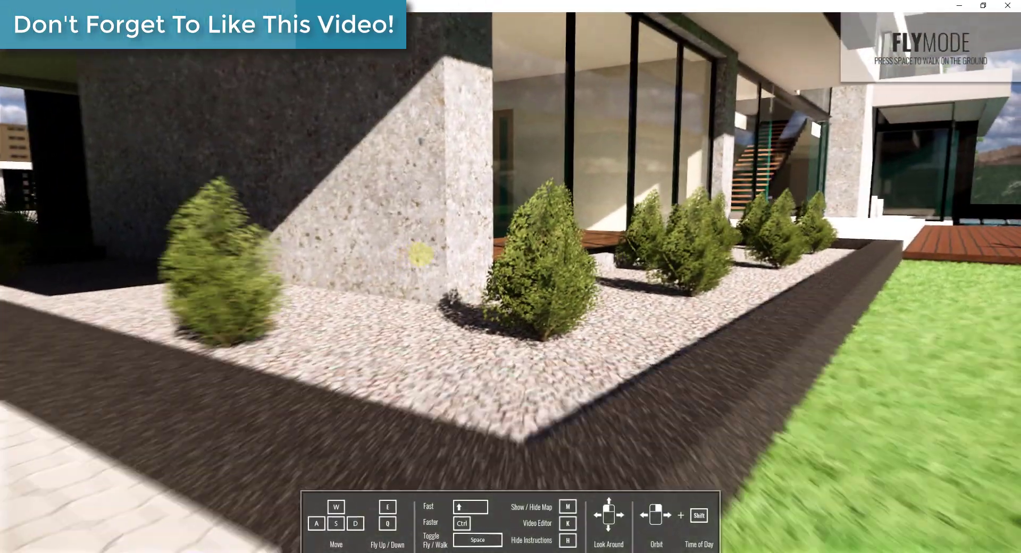
key(w)
drag(421, 255, 420, 256)
key(w)
key(d)
key(q)
key(e)
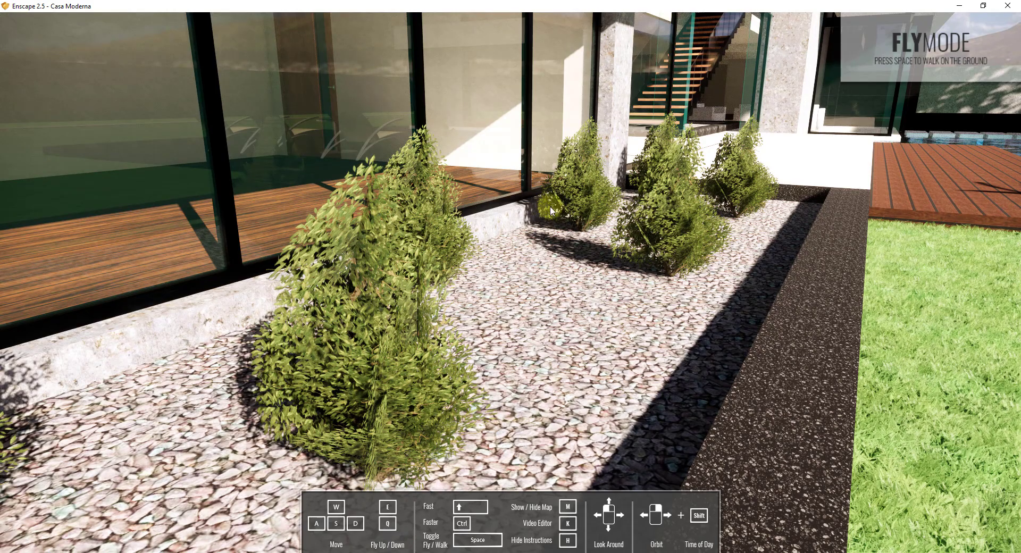
drag(553, 211, 551, 214)
key(d)
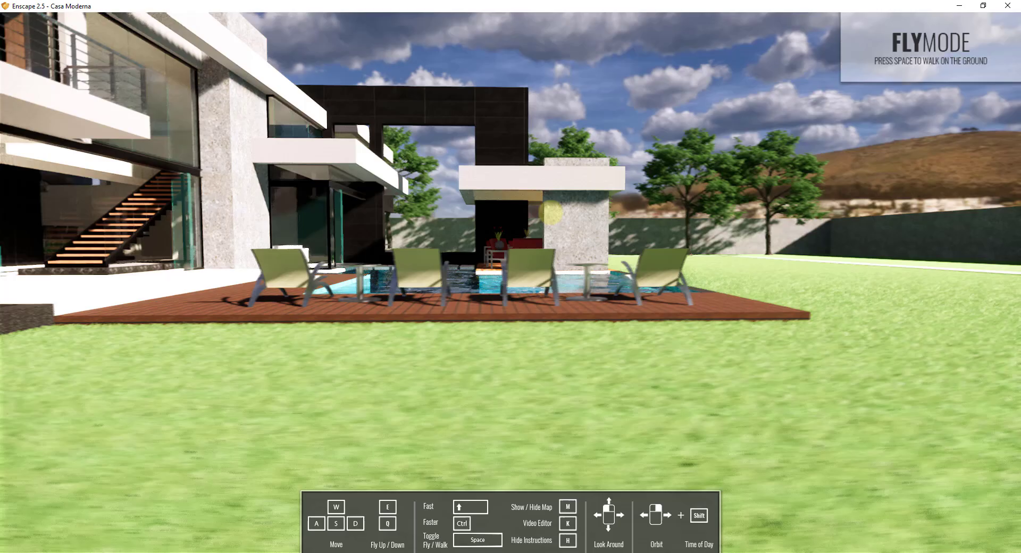
key(d)
key(e)
drag(550, 213, 550, 213)
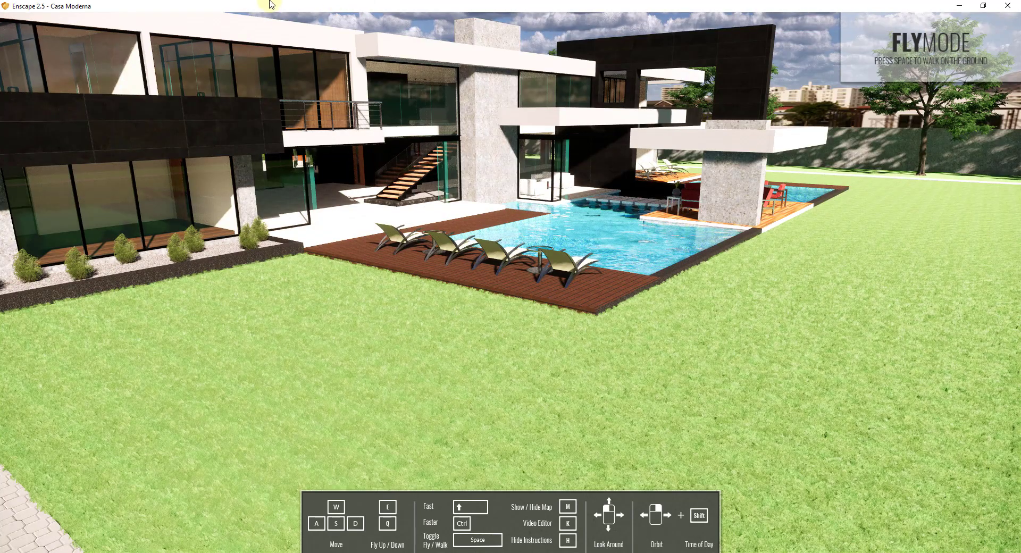
mouse_move(243, 4)
mouse_down()
mouse_move(773, 223)
mouse_move(1020, 223)
mouse_up()
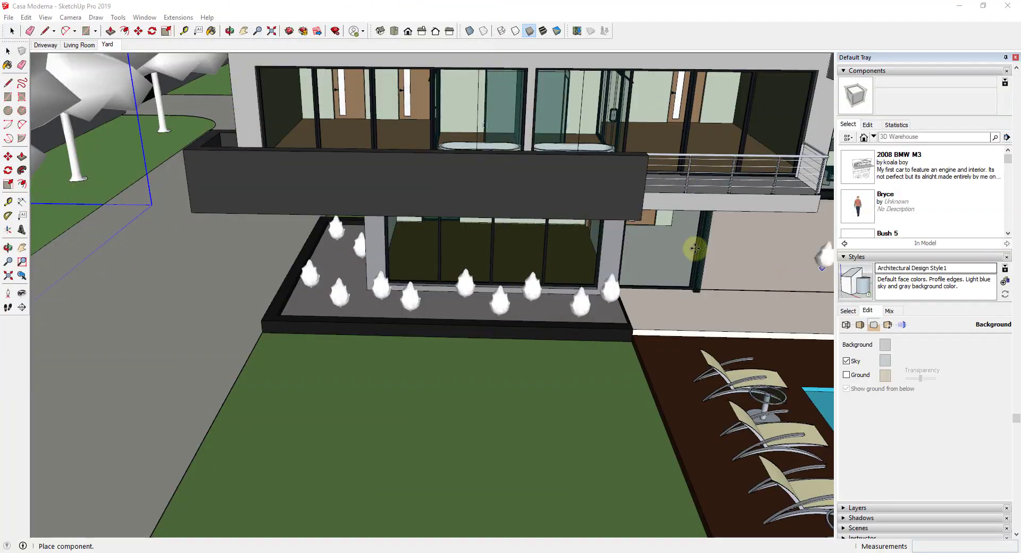
Back in SketchUp, pick a single pale boulder from the Vegetation category of the Enscape Asset Library.
click(300, 8)
click(160, 66)
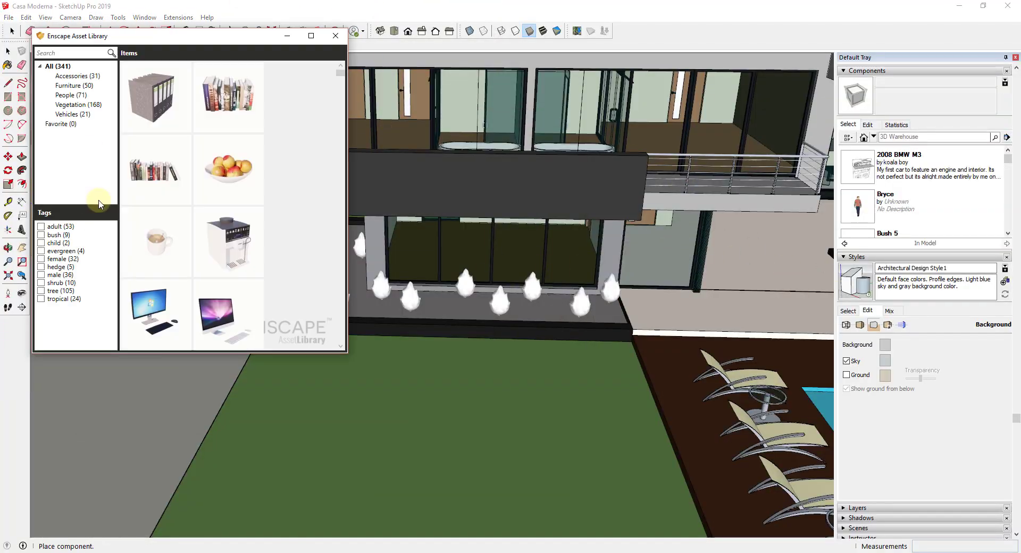
click(73, 105)
click(73, 106)
drag(341, 72, 339, 287)
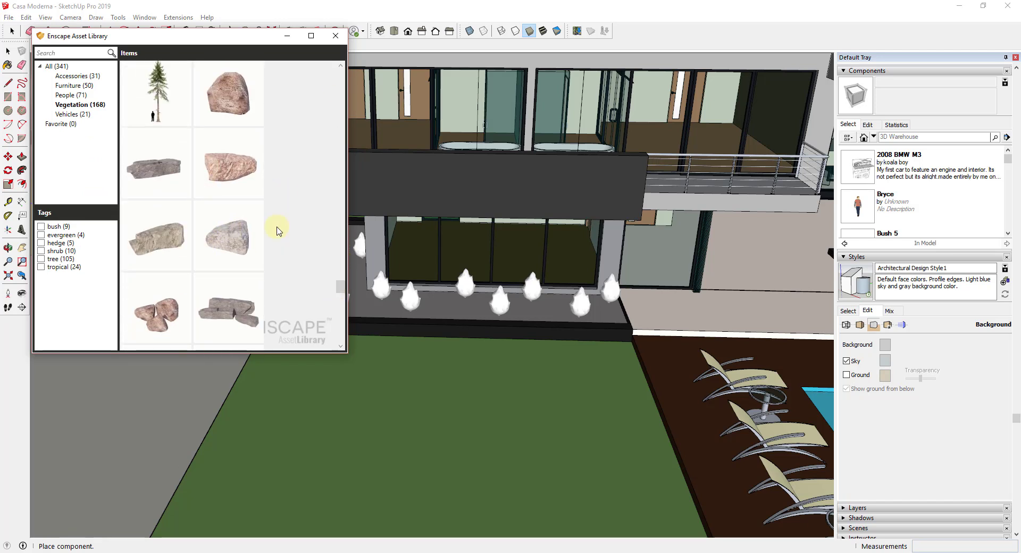
click(234, 242)
Place four copies of the boulder between the bushes in the planter bed.
click(309, 305)
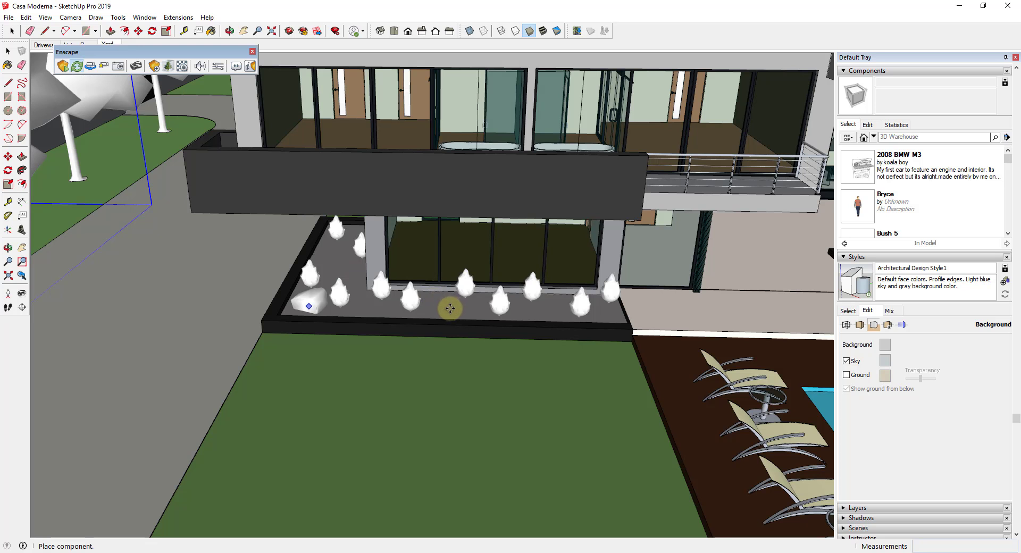
click(337, 254)
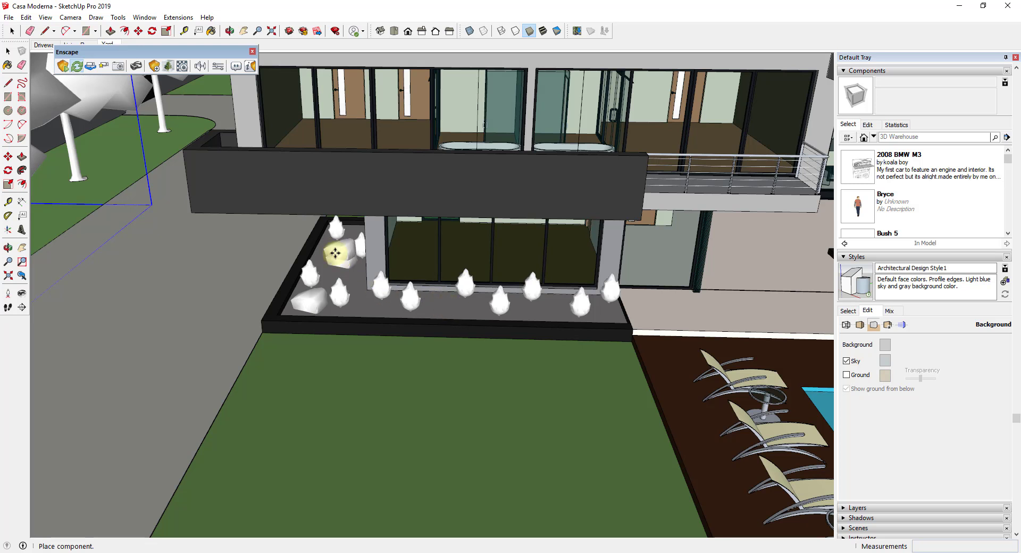
click(440, 311)
click(547, 312)
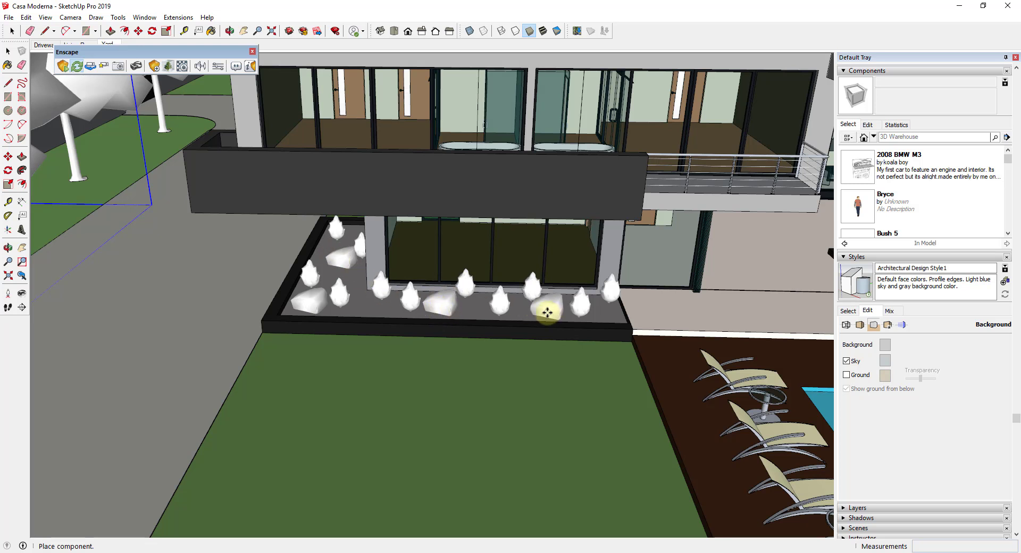
Look over the planter bed and the whole property from several angles, and end the boulder placement.
middle_drag(444, 297, 621, 257)
scroll(444, 241, up, 5)
scroll(255, 230, down, 4)
middle_drag(117, 228, 133, 245)
scroll(280, 282, down, 4)
scroll(473, 216, down, 6)
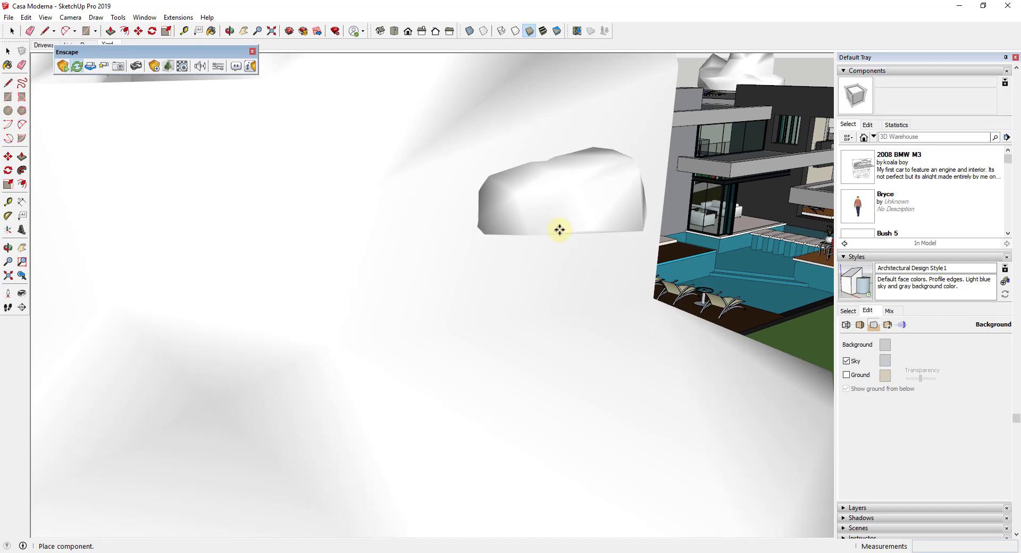
middle_drag(558, 228, 230, 339)
scroll(478, 308, down, 6)
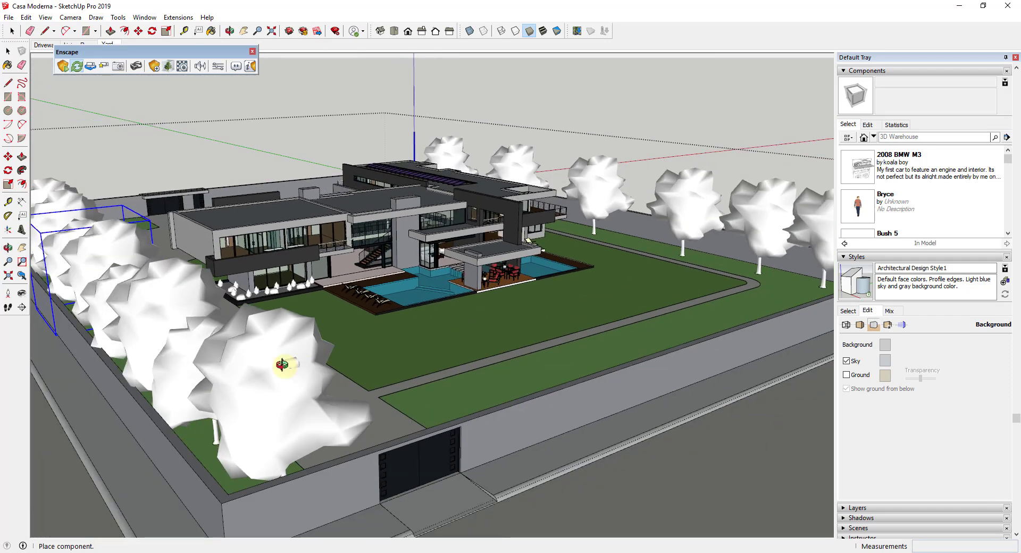
scroll(301, 365, up, 4)
scroll(372, 359, up, 6)
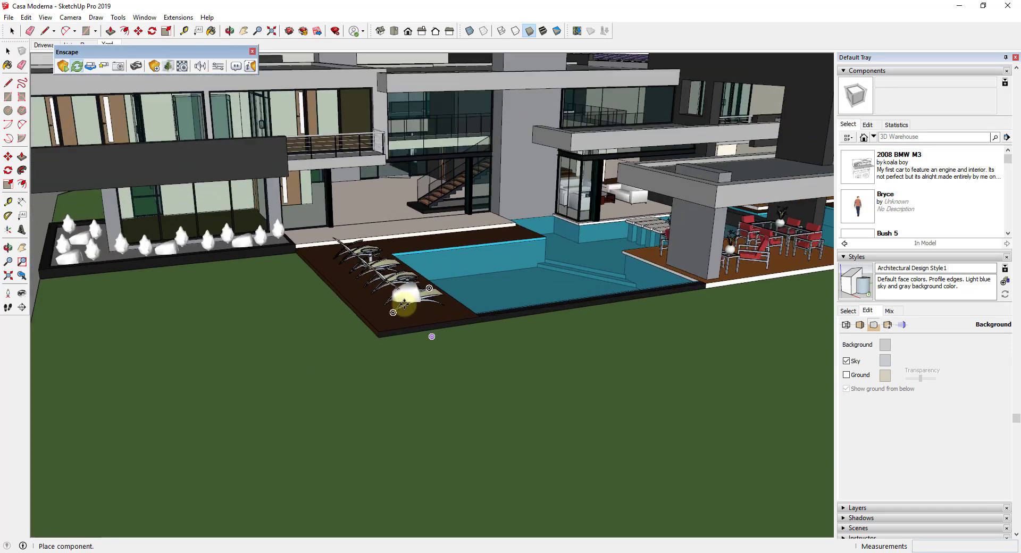
key(space)
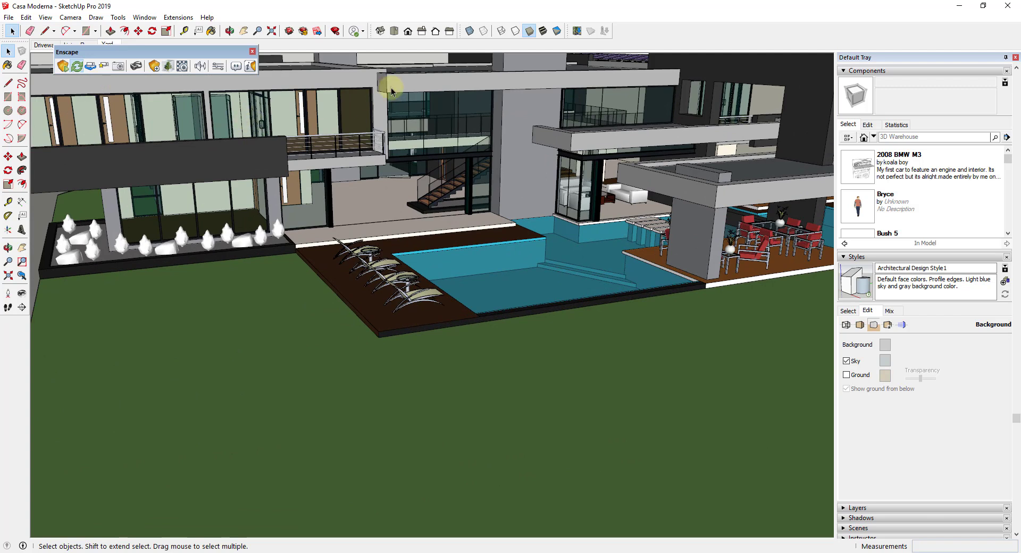
Open the Living Room scene and delete all the white sofas and armchairs inside the seating group.
drag(86, 56, 85, 75)
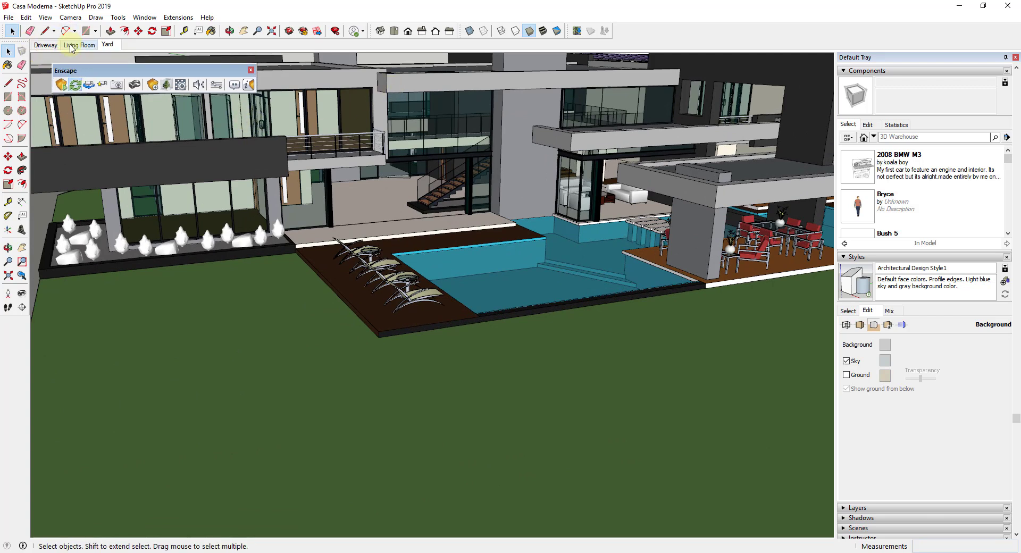
click(79, 46)
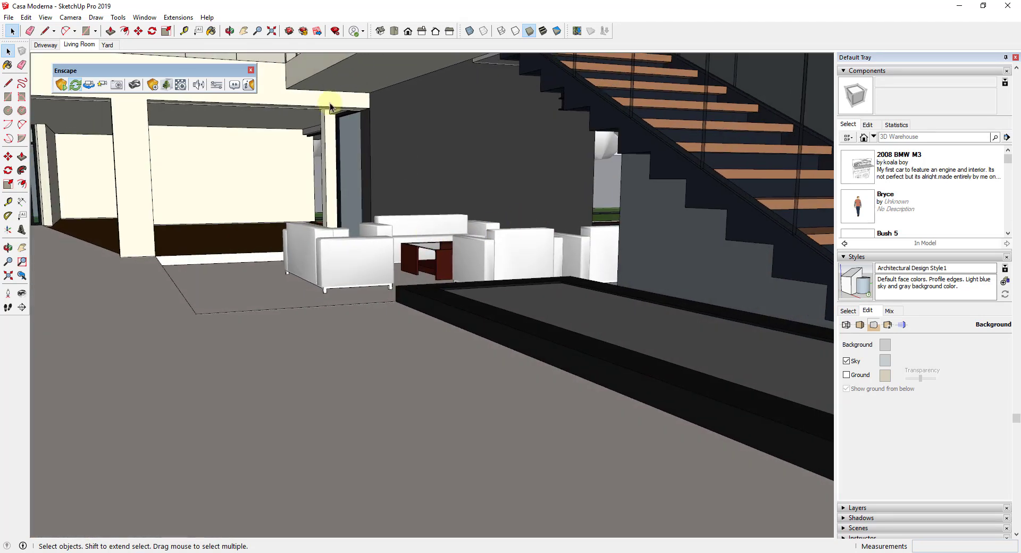
click(356, 254)
double_click(351, 262)
click(351, 262)
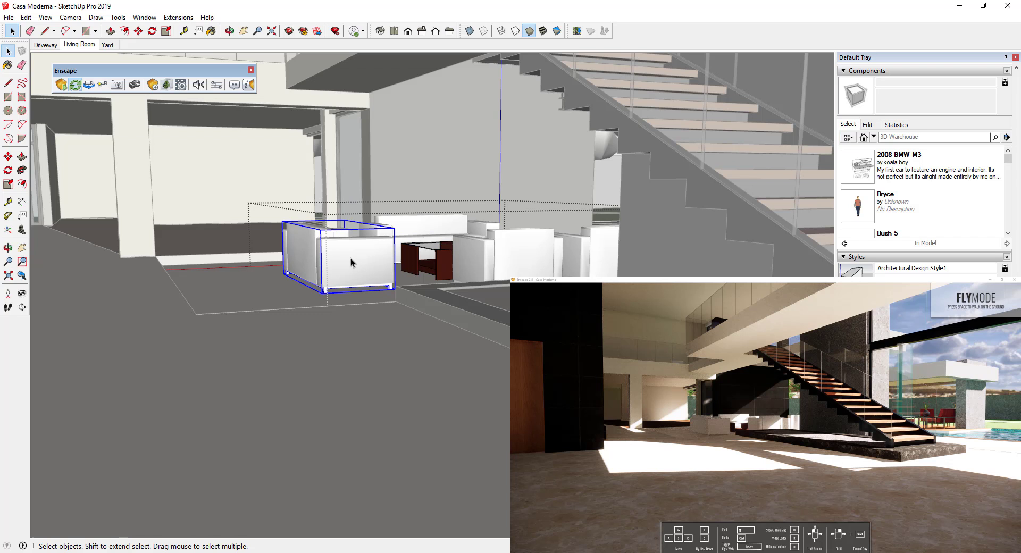
shift+click(413, 235)
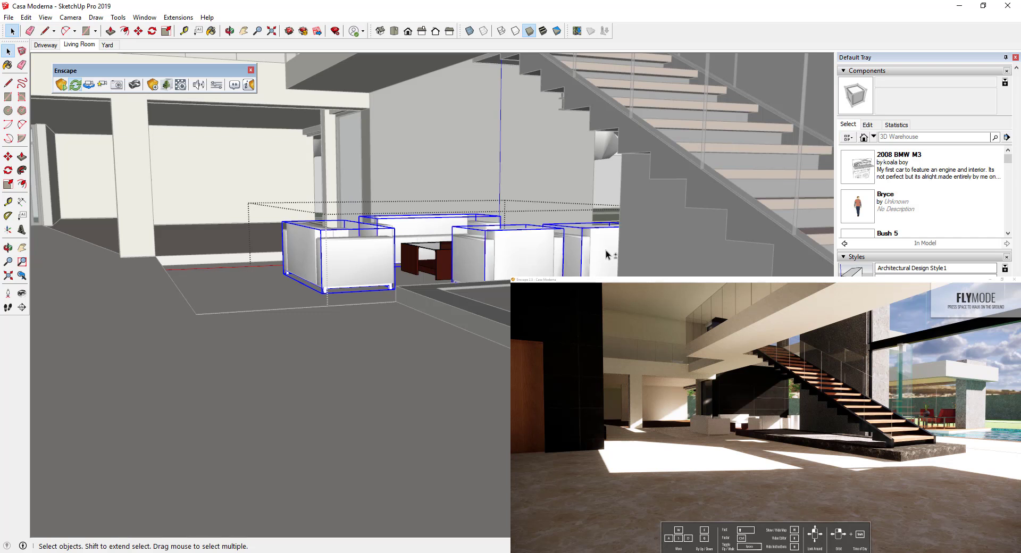
key(Delete)
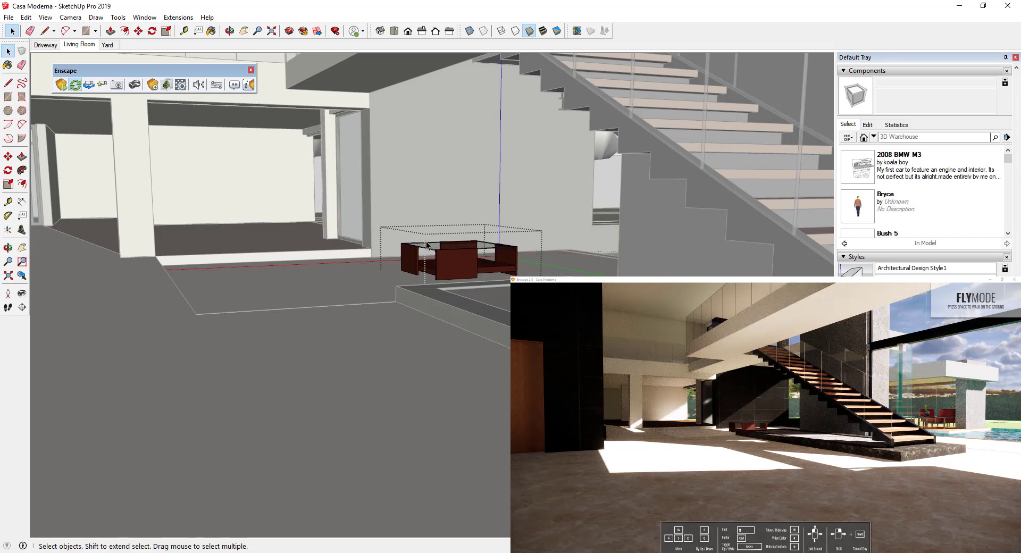
Leave the seating group and delete the red coffee table from the living room.
click(365, 274)
double_click(455, 259)
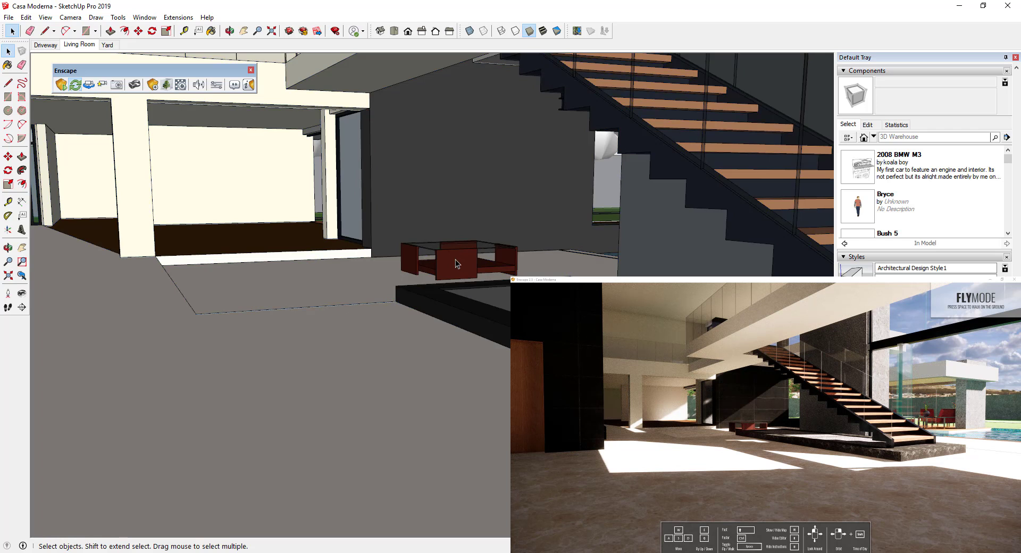
click(455, 260)
key(Delete)
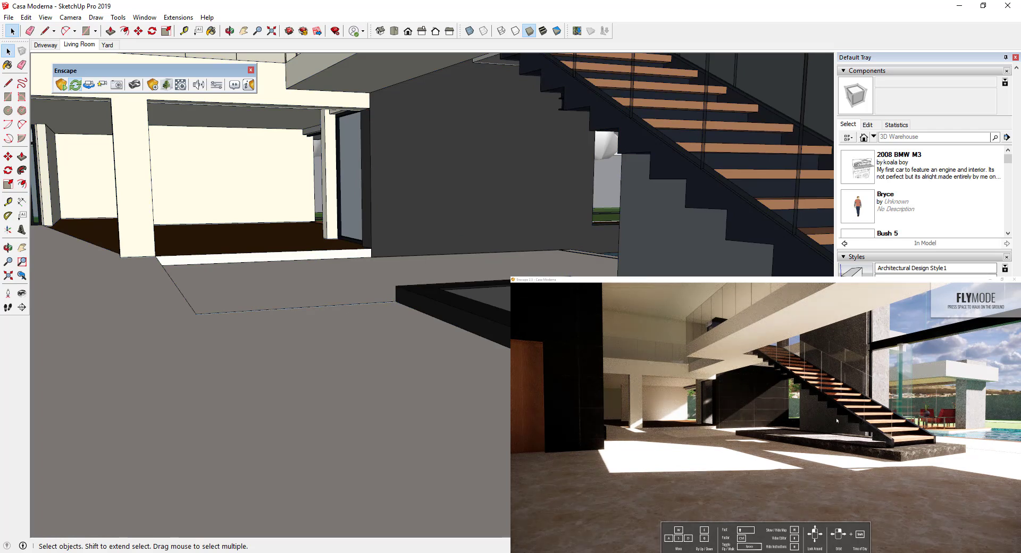
shift+right_drag(887, 407, 862, 411)
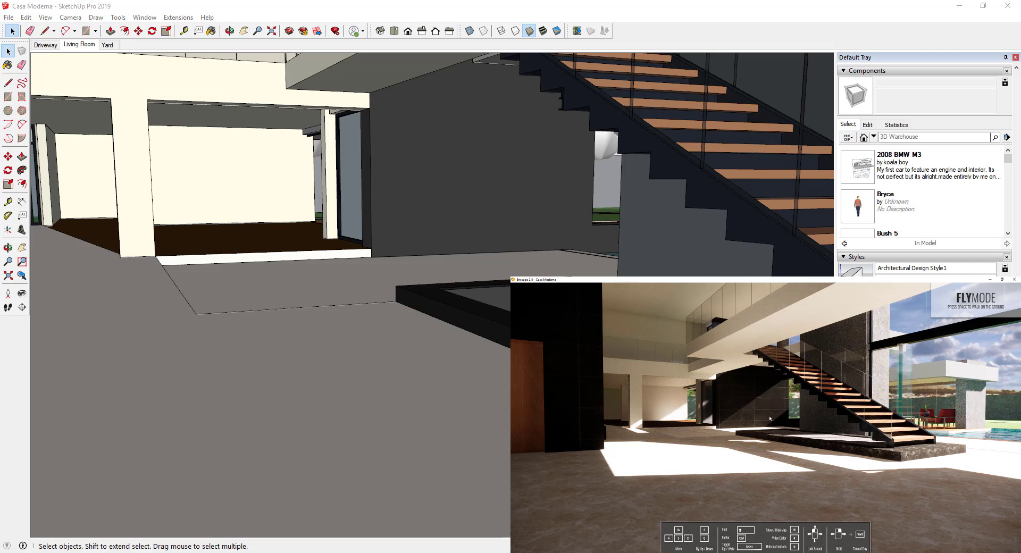
Browse the Furniture category of the Enscape Asset Library and pick the Barcelona Chair.
click(706, 32)
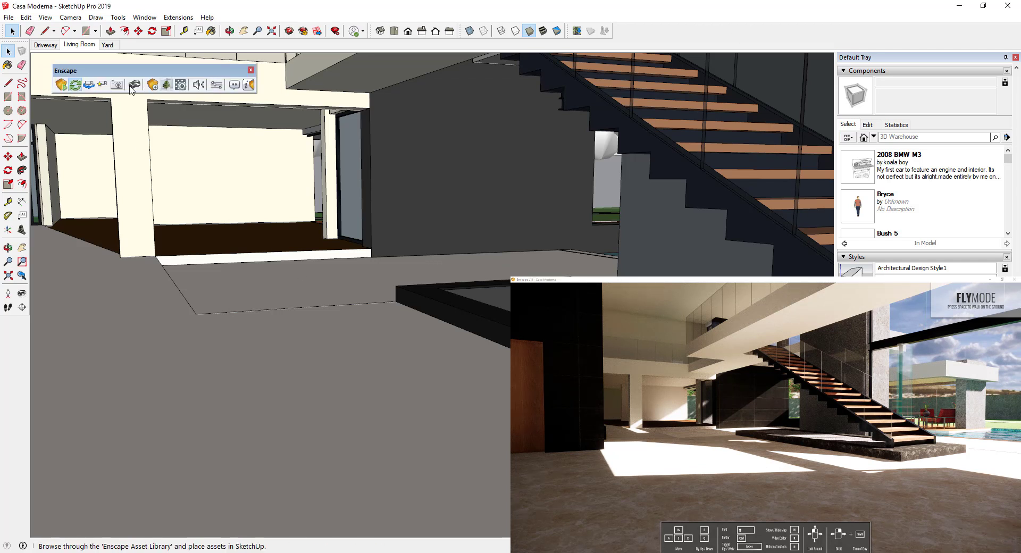
click(96, 90)
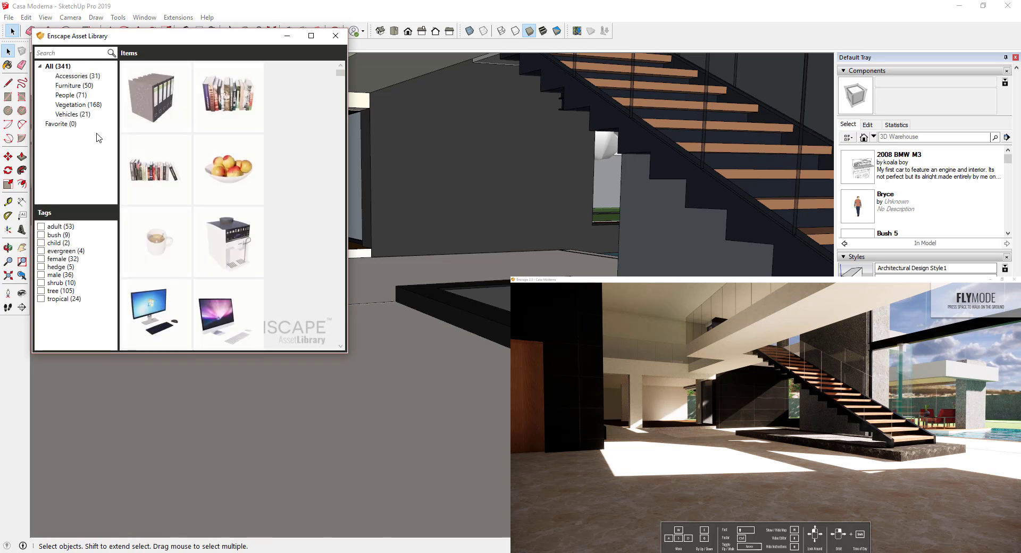
click(73, 86)
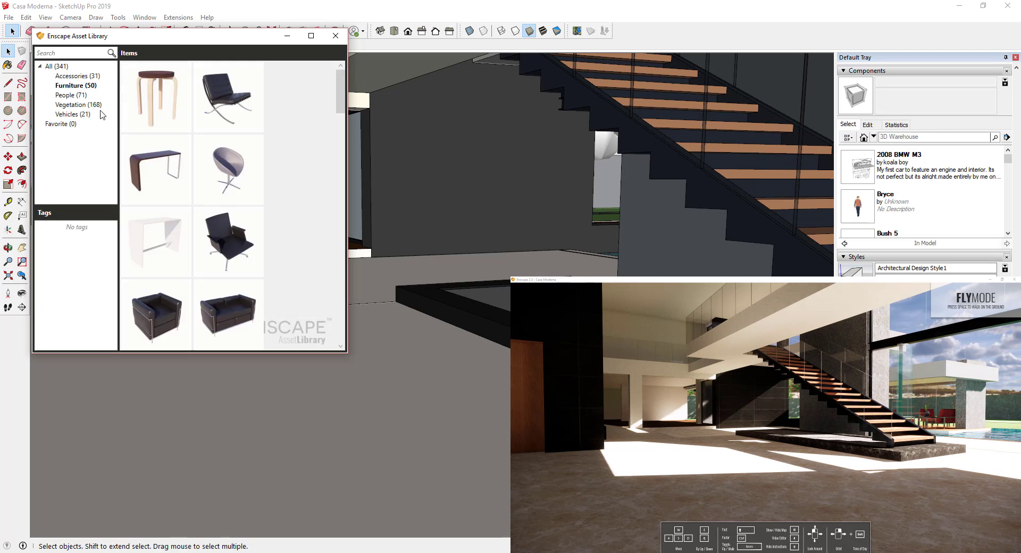
scroll(243, 275, down, 2)
scroll(245, 268, down, 3)
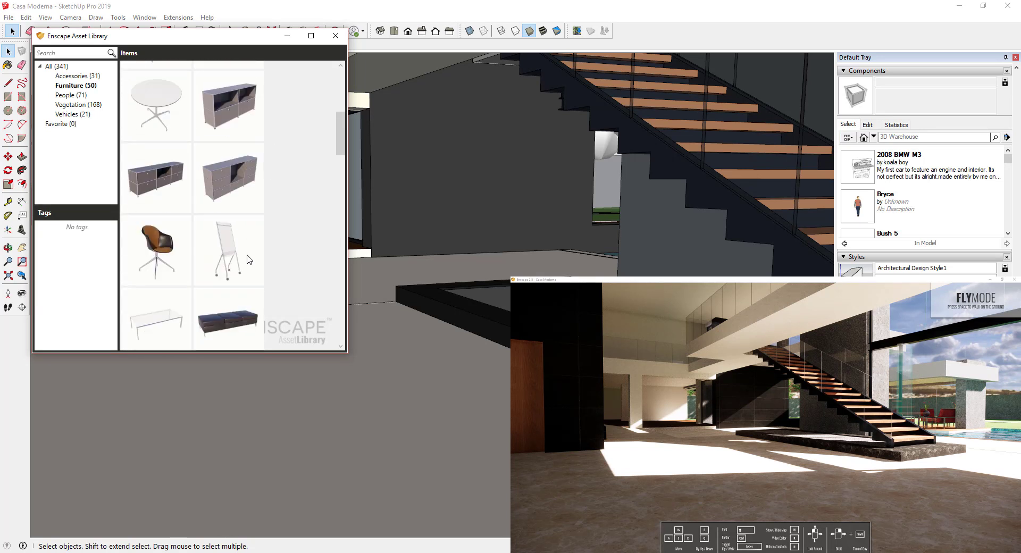
scroll(248, 260, down, 5)
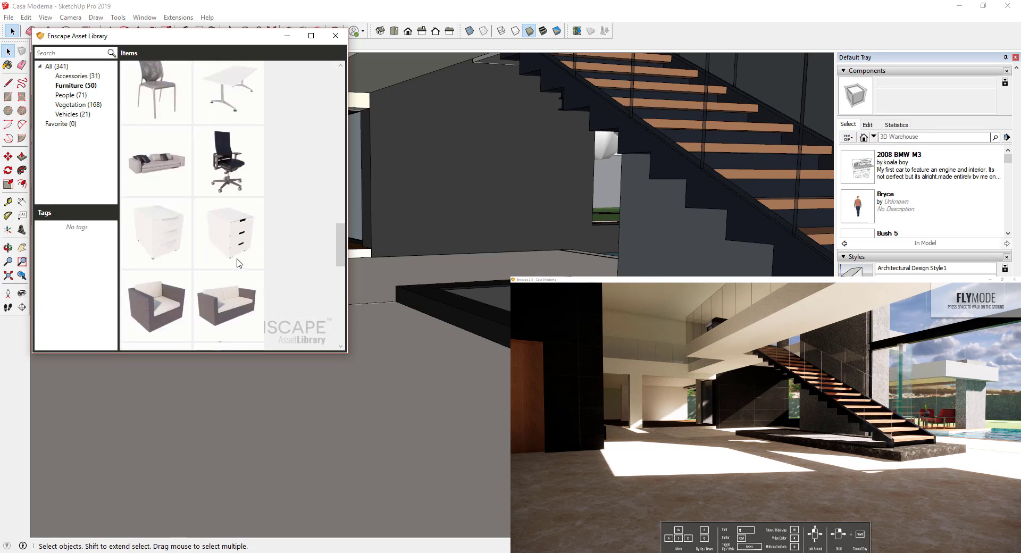
mouse_move(222, 315)
scroll(222, 315, down, 4)
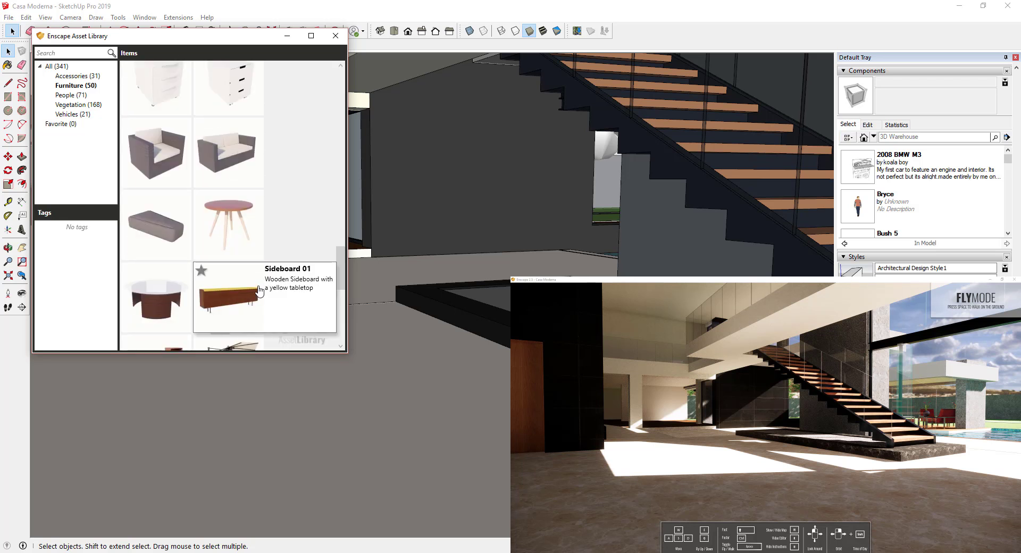
scroll(256, 282, down, 5)
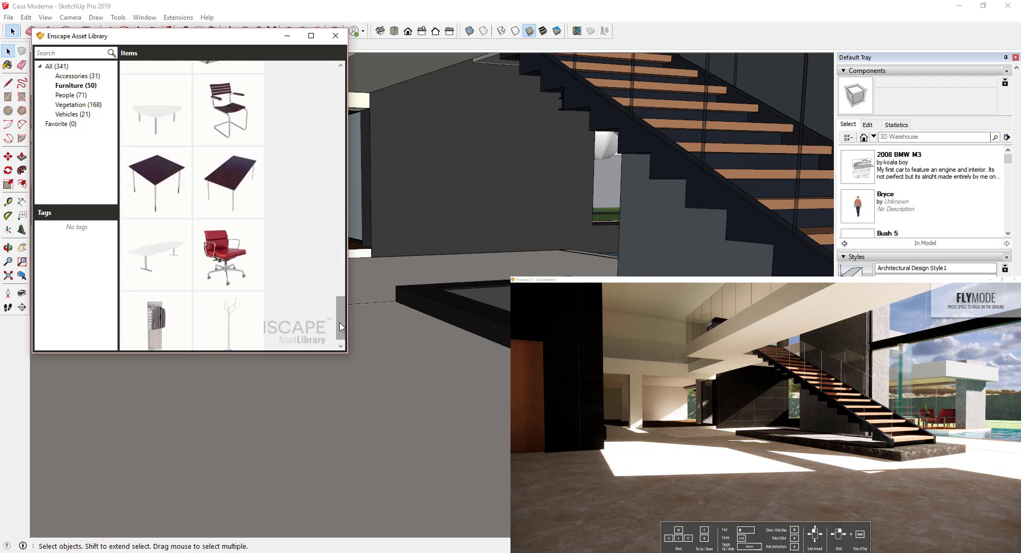
drag(341, 327, 341, 107)
mouse_move(209, 266)
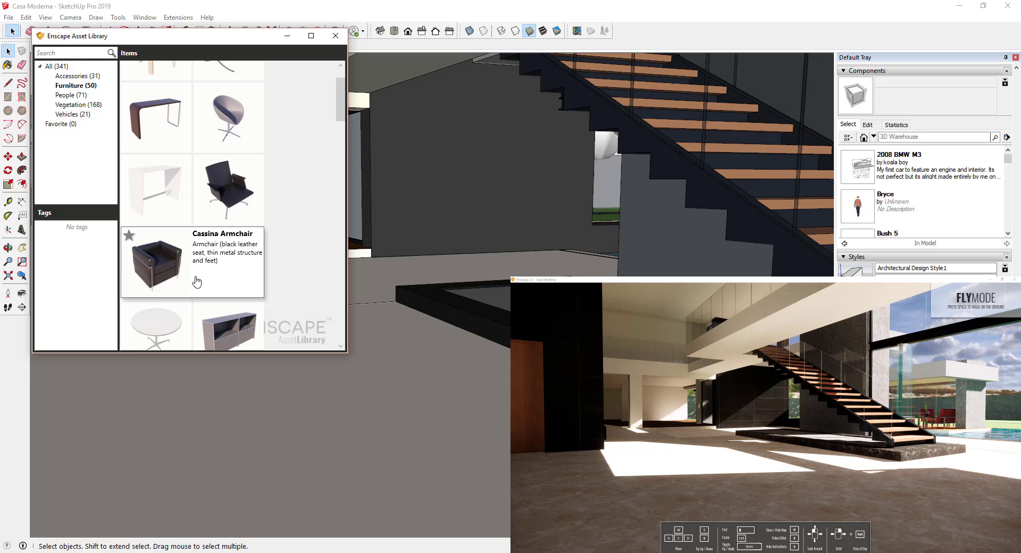
click(197, 282)
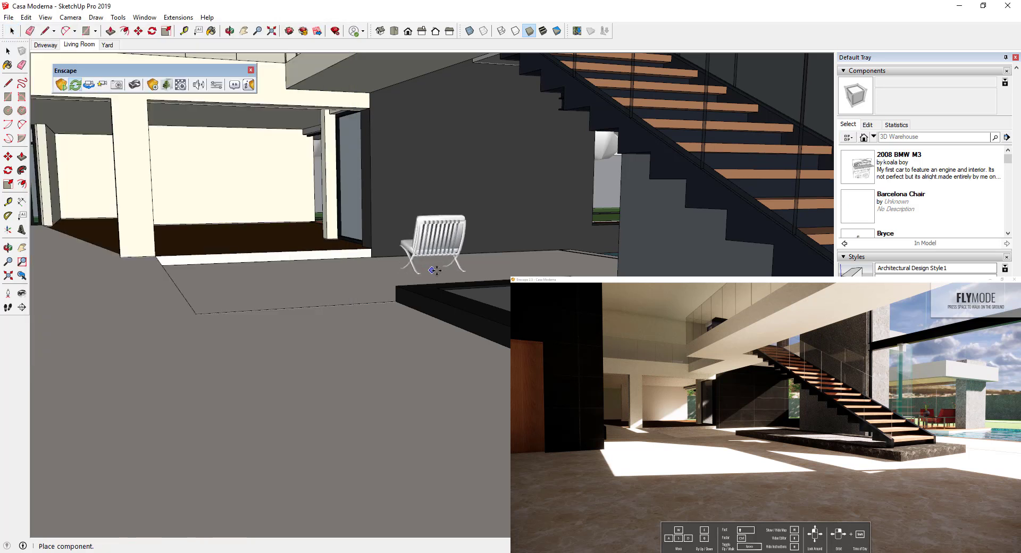
Place the Barcelona Chair on the living room floor beside the dark wall and end the placement.
click(516, 265)
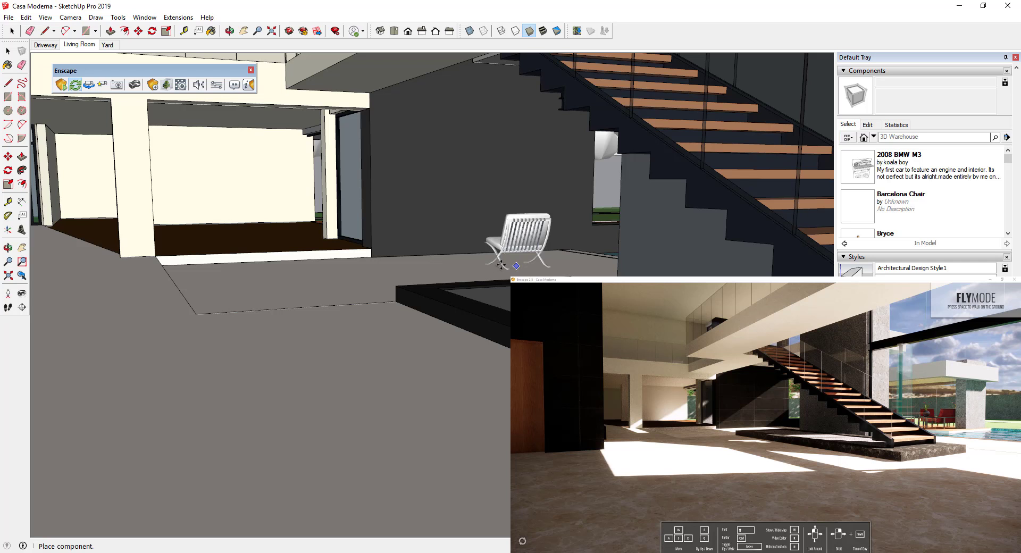
scroll(493, 286, down, 3)
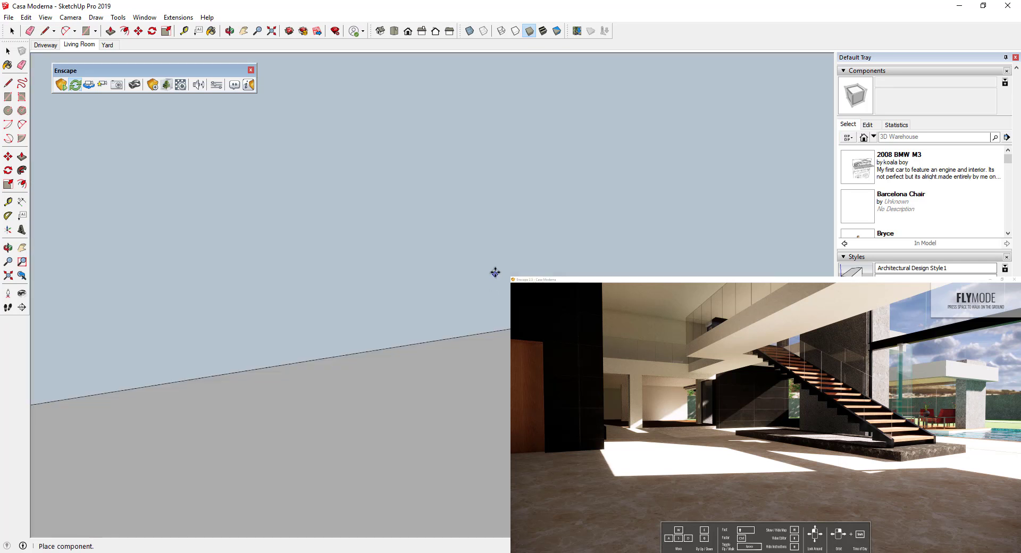
click(79, 44)
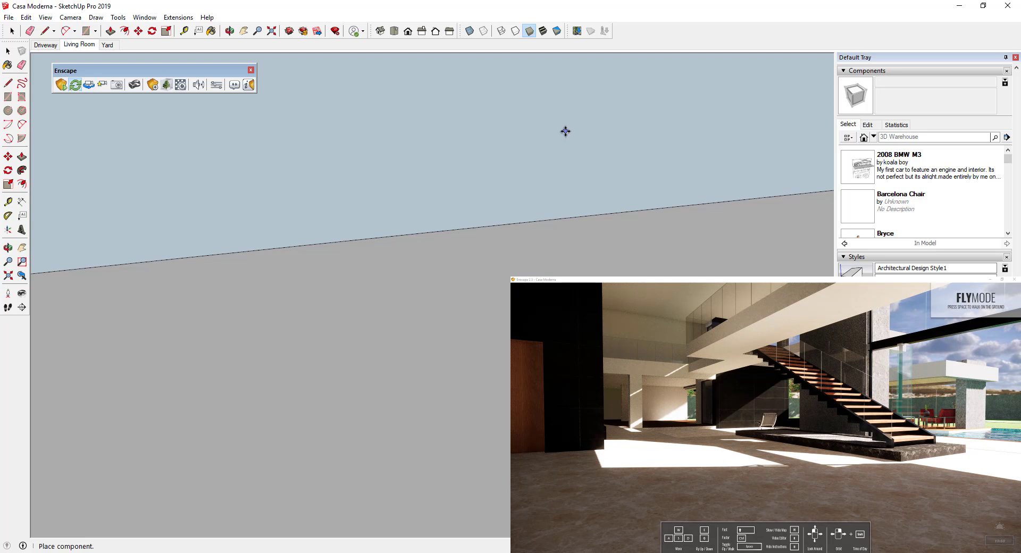
mouse_move(538, 258)
middle_down()
mouse_move(463, 357)
mouse_move(487, 260)
mouse_move(552, 249)
middle_up()
key(Escape)
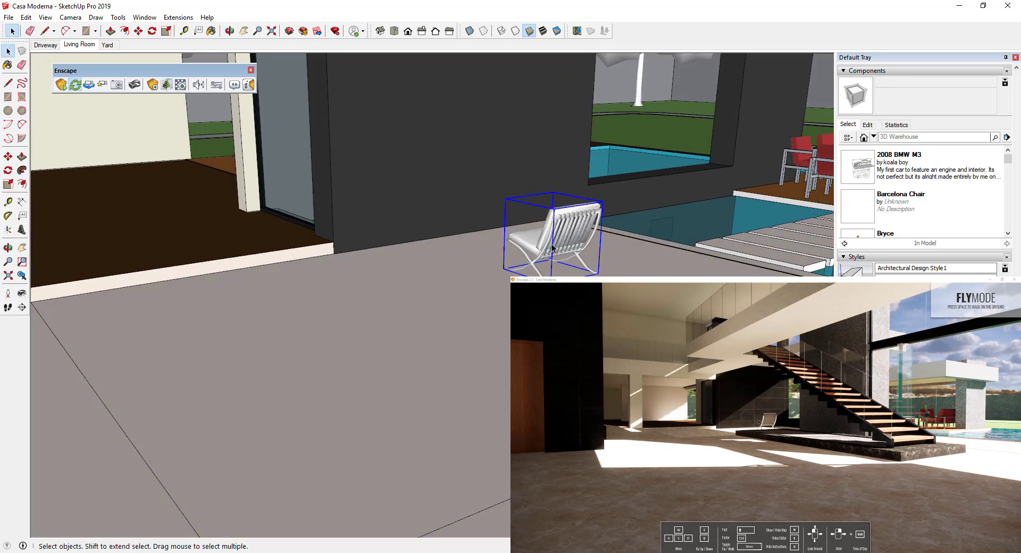
Turn the Barcelona Chair to face into the room and place a second copy beside it.
key(m)
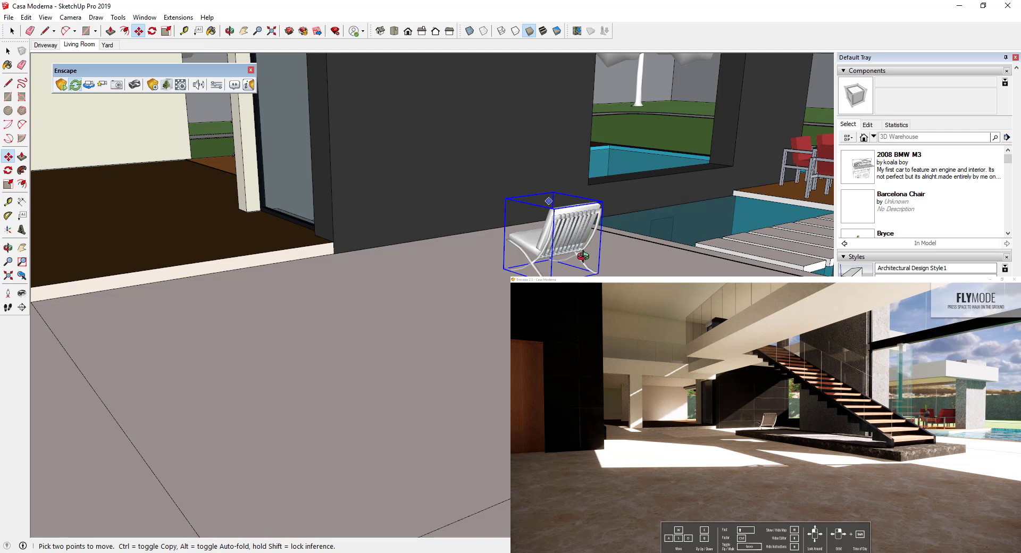
mouse_move(583, 256)
middle_down()
mouse_move(564, 200)
mouse_move(552, 196)
mouse_move(553, 287)
middle_up()
scroll(553, 201, up, 5)
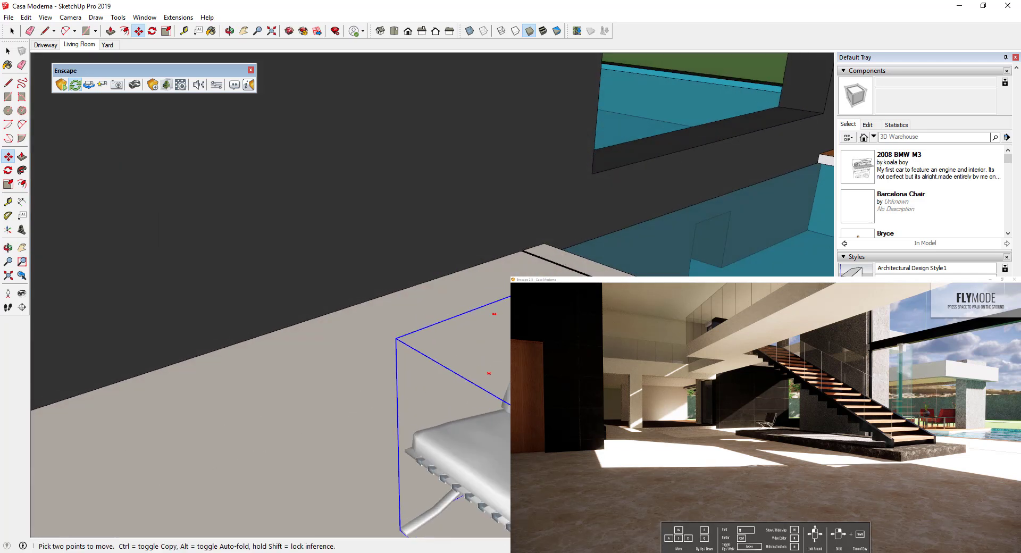
Place a glass coffee table and a black leather two-seat sofa from the Furniture category by the chairs, turning the sofa to face the table.
click(166, 84)
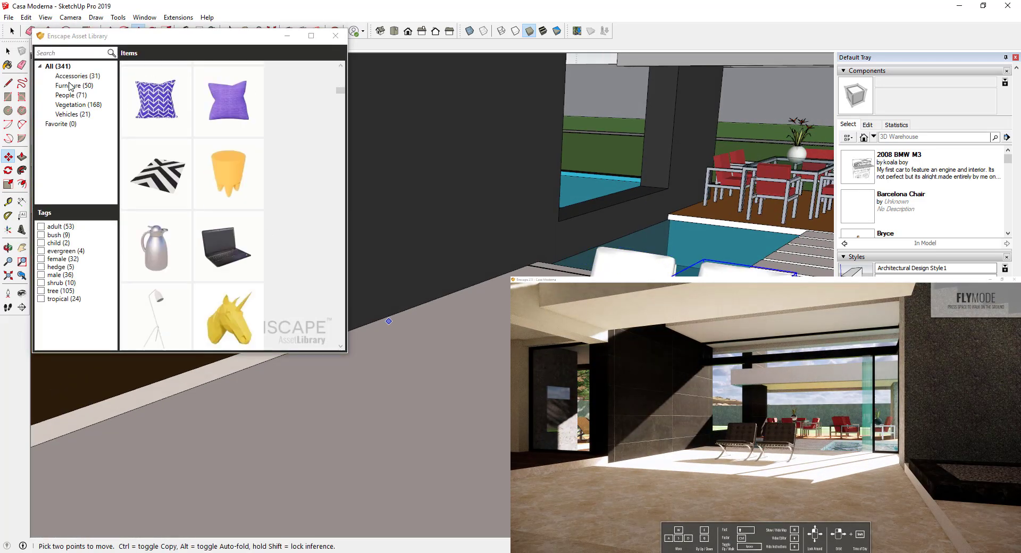
click(69, 85)
scroll(229, 234, down, 15)
scroll(229, 239, up, 10)
click(157, 259)
click(532, 430)
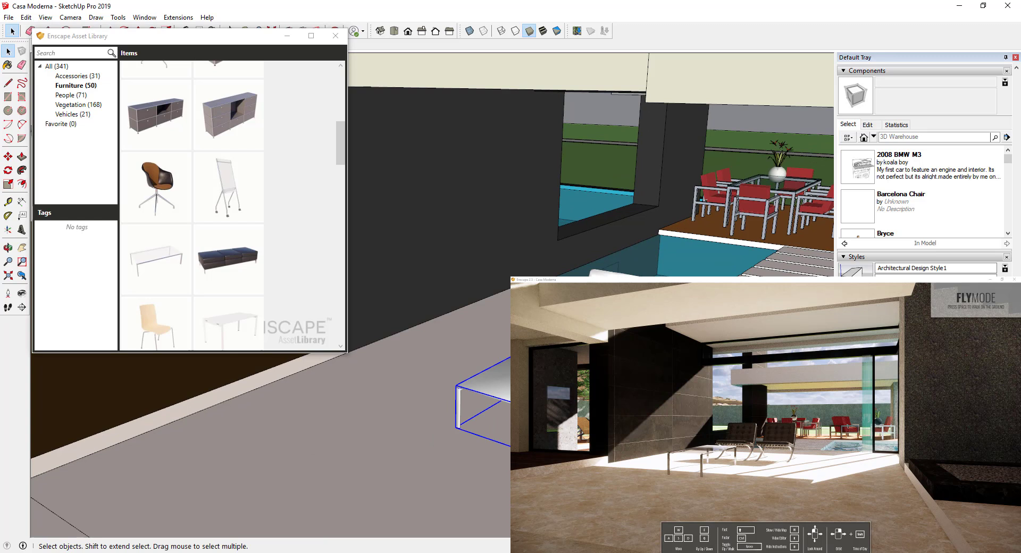
scroll(191, 212, up, 5)
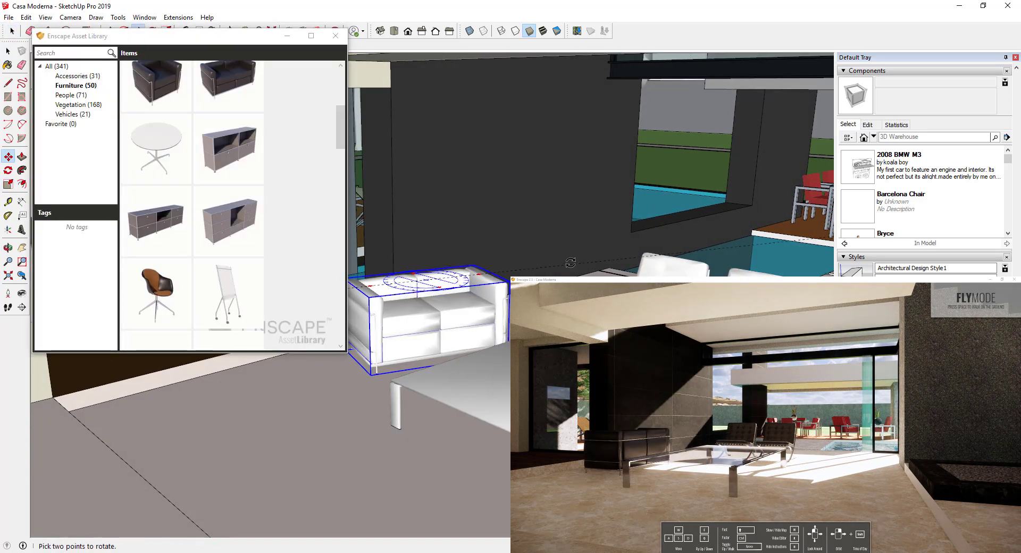
scroll(178, 153, up, 5)
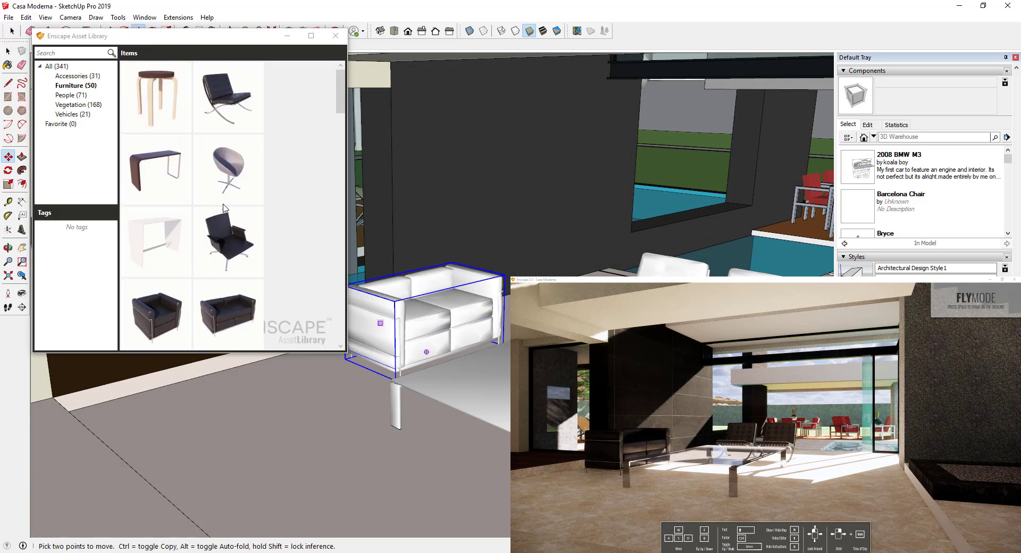
Place the Bowl of Apples from the Accessories category on the coffee table.
click(77, 75)
scroll(225, 170, up, 4)
click(225, 171)
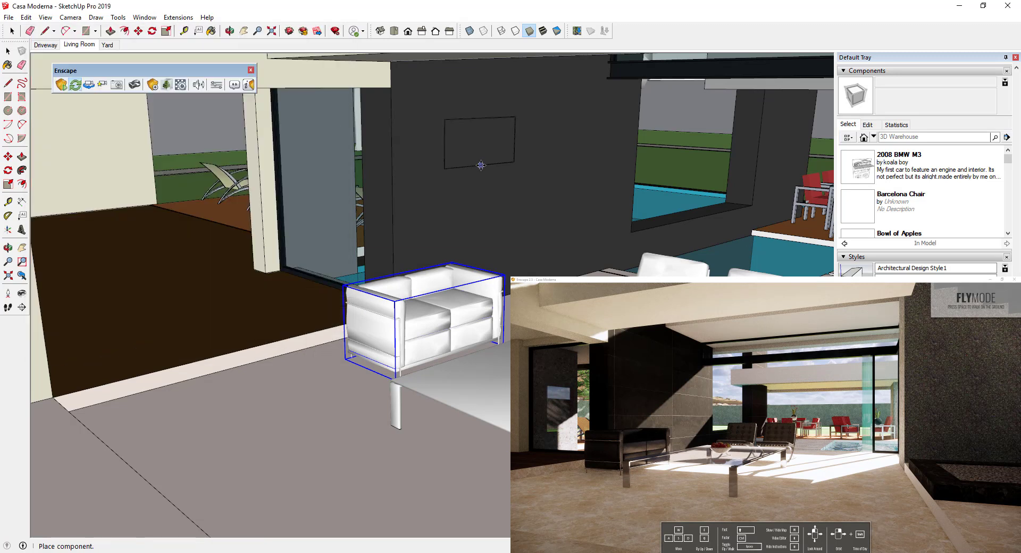
click(488, 303)
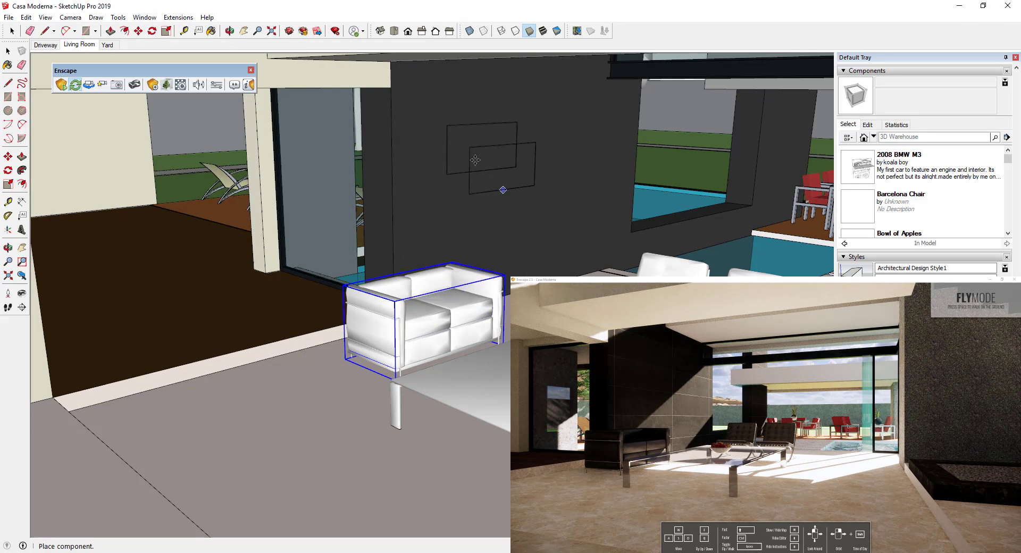
Hang the landscape sunset picture on the dark wall above the sofa, scale it up and adjust its position.
click(506, 164)
key(s)
drag(506, 150, 532, 165)
key(m)
scroll(495, 189, up, 4)
drag(639, 153, 492, 157)
scroll(485, 234, down, 4)
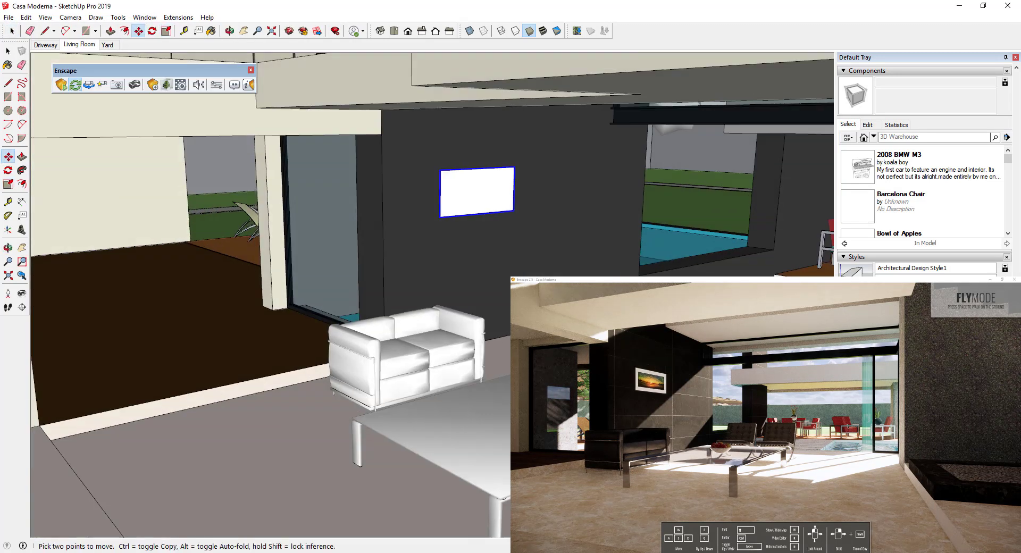
Place two tall potted plants from the Enscape Asset Library along the dark wall beside the sofa, and restore the Living Room scene view.
middle_drag(479, 191, 339, 149)
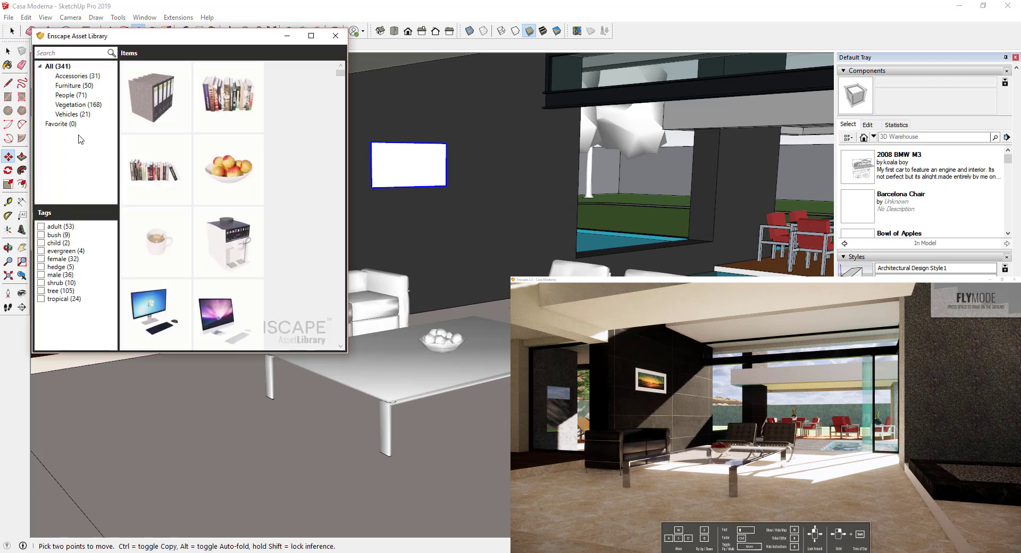
drag(341, 73, 340, 237)
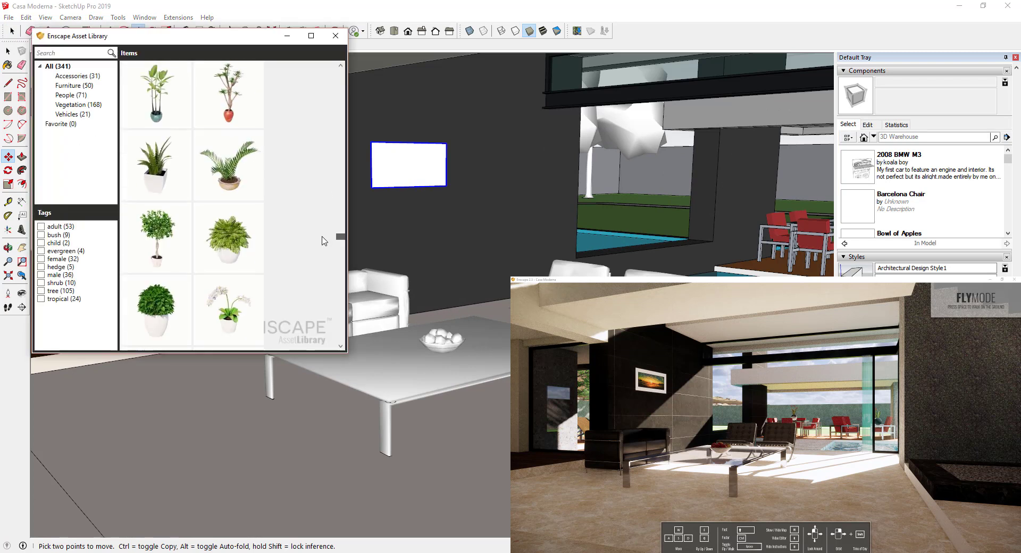
scroll(322, 239, up, 5)
click(489, 307)
click(73, 45)
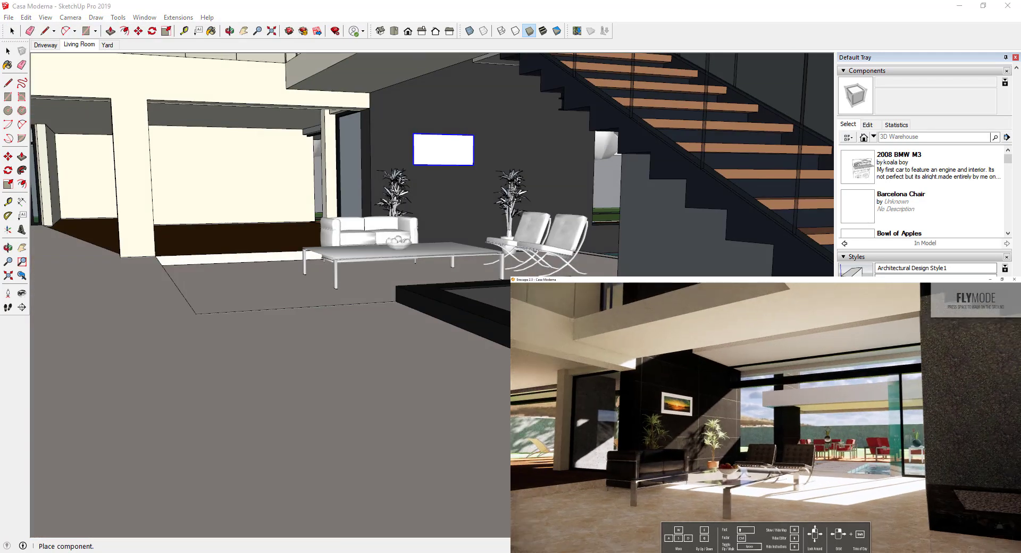
Place the black-and-white patterned rug from the Enscape Asset Library under the coffee table and scale it to cover the seating area.
click(166, 85)
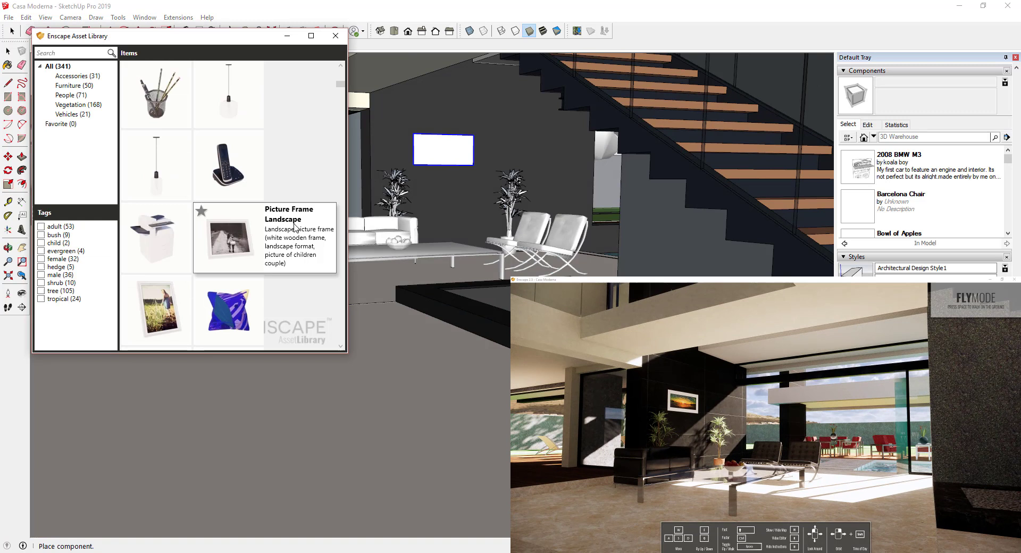
click(296, 230)
click(476, 324)
key(s)
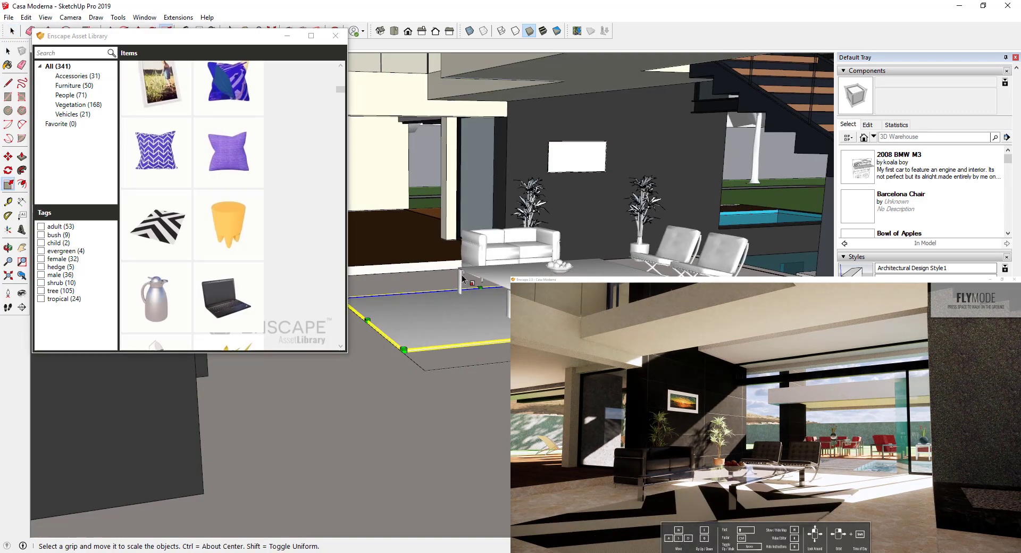
key(space)
Place the sitting man in a brown jacket from the Enscape Asset Library's people assets on the living room sofa.
scroll(254, 187, down, 5)
scroll(257, 192, down, 10)
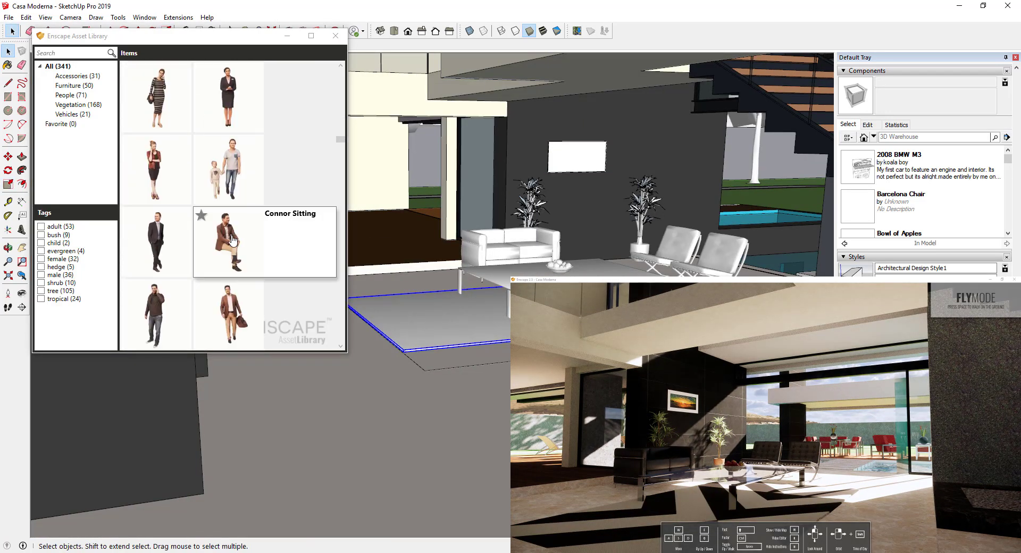
mouse_move(262, 272)
click(234, 251)
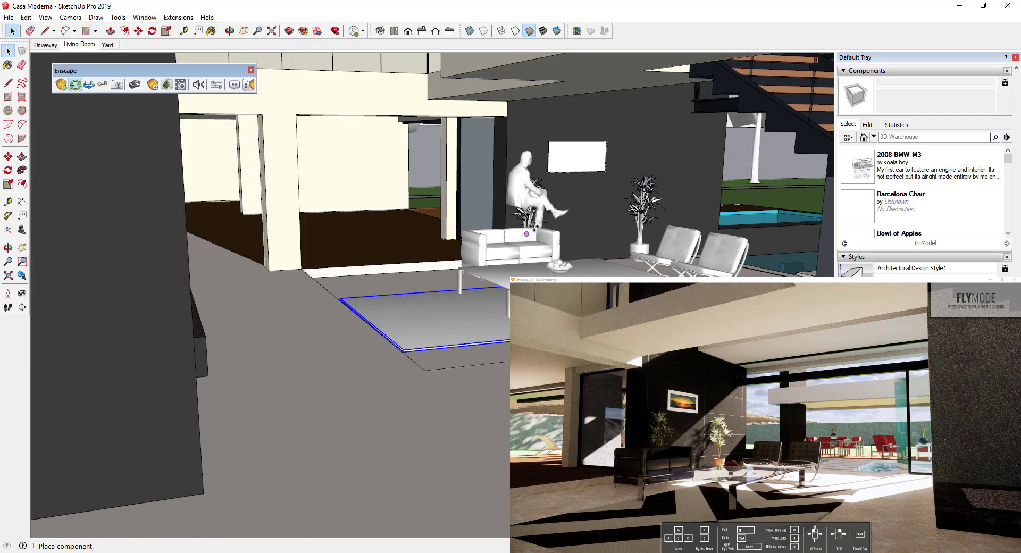
scroll(519, 255, up, 8)
middle_drag(510, 271, 463, 257)
scroll(462, 258, up, 4)
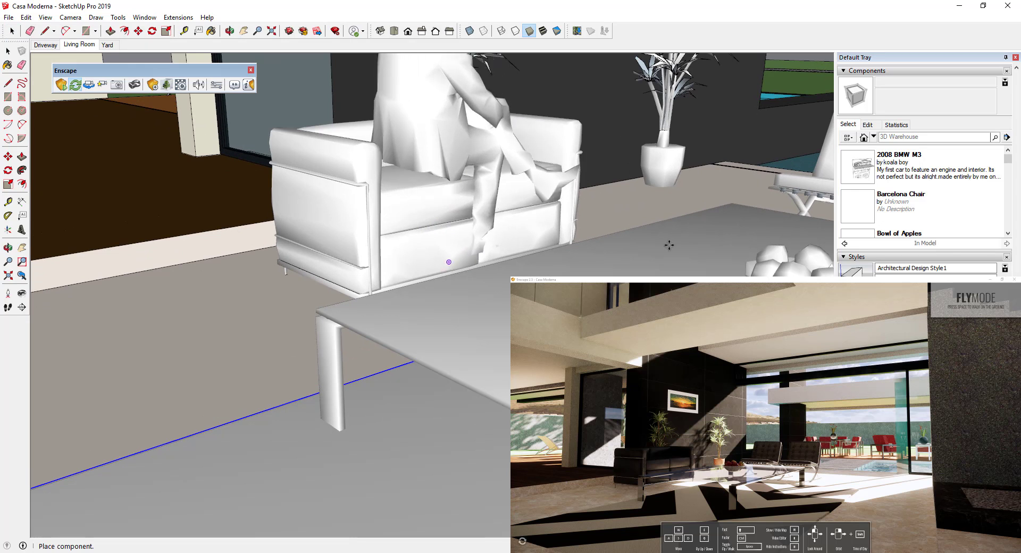
scroll(464, 225, down, 1)
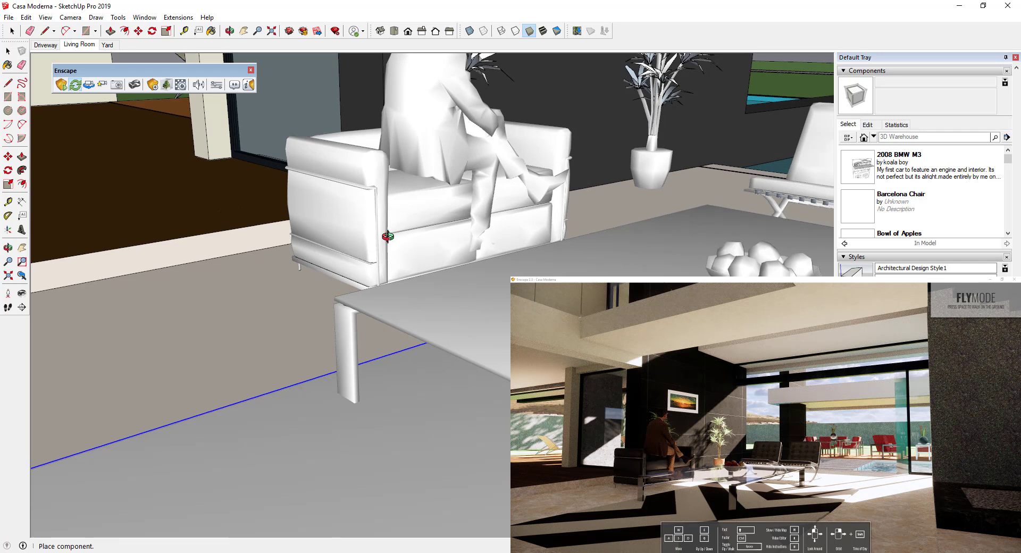
middle_drag(388, 227, 389, 255)
key(space)
Rotate the seated man about the vertical axis so that he faces forward from the sofa toward the coffee table.
click(441, 178)
key(s)
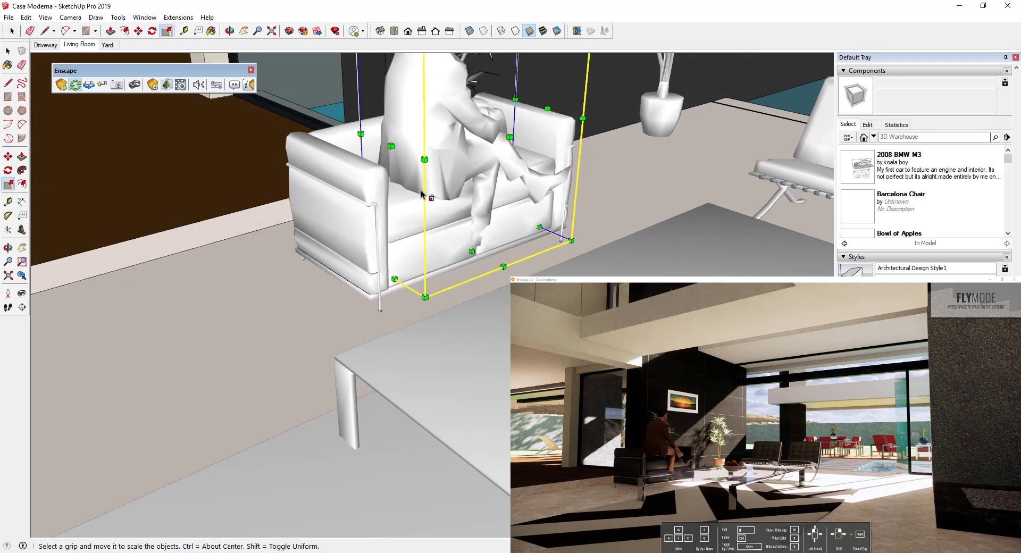
key(q)
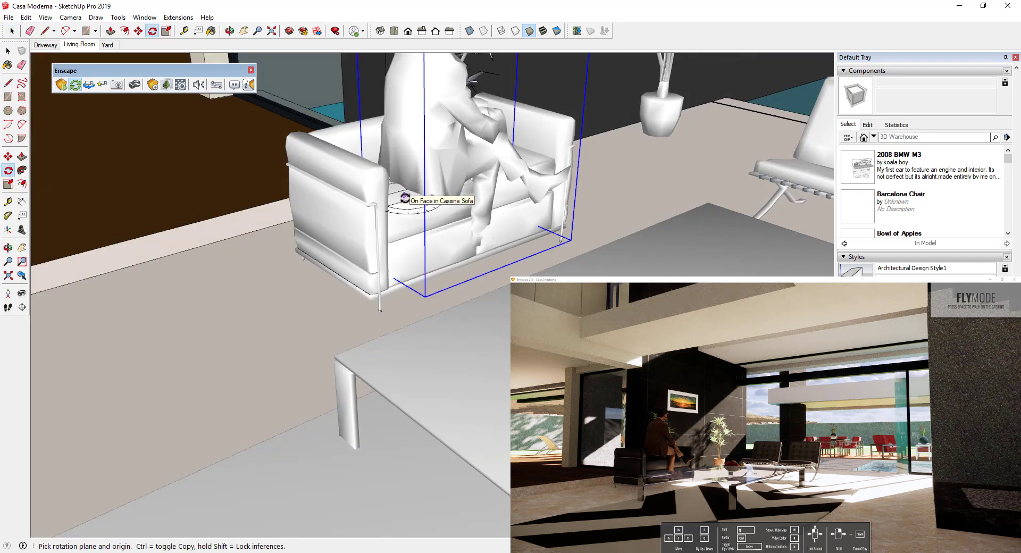
click(405, 199)
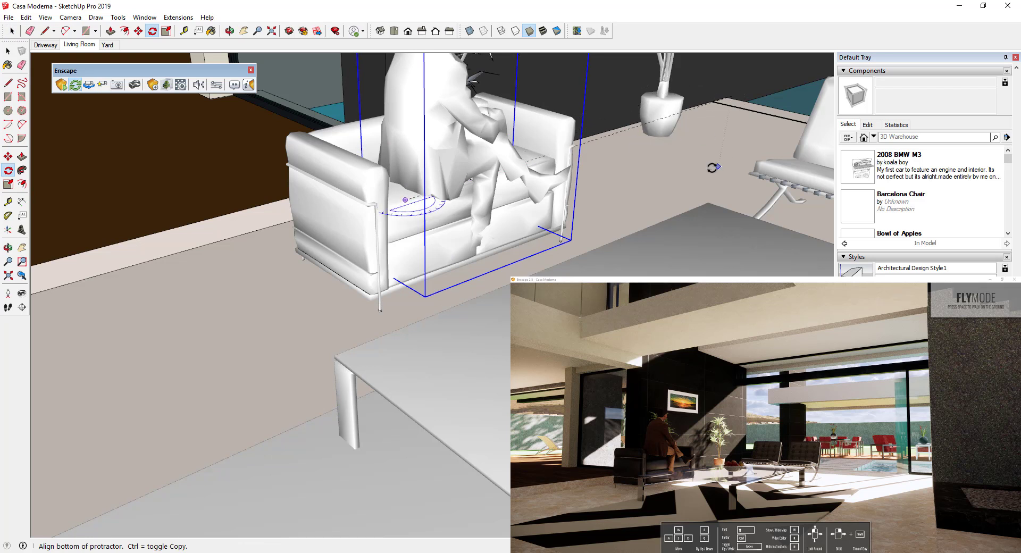
click(613, 208)
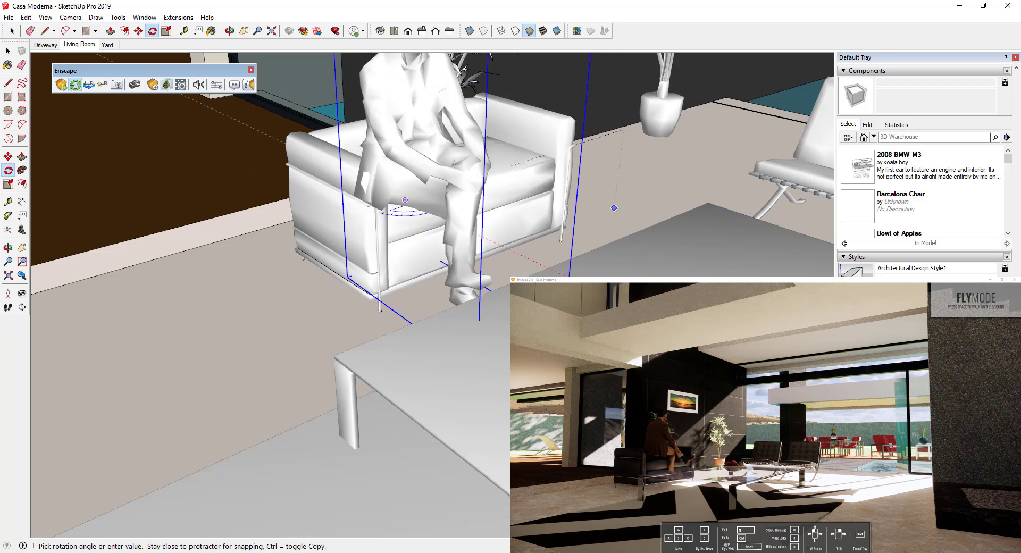
click(450, 223)
key(space)
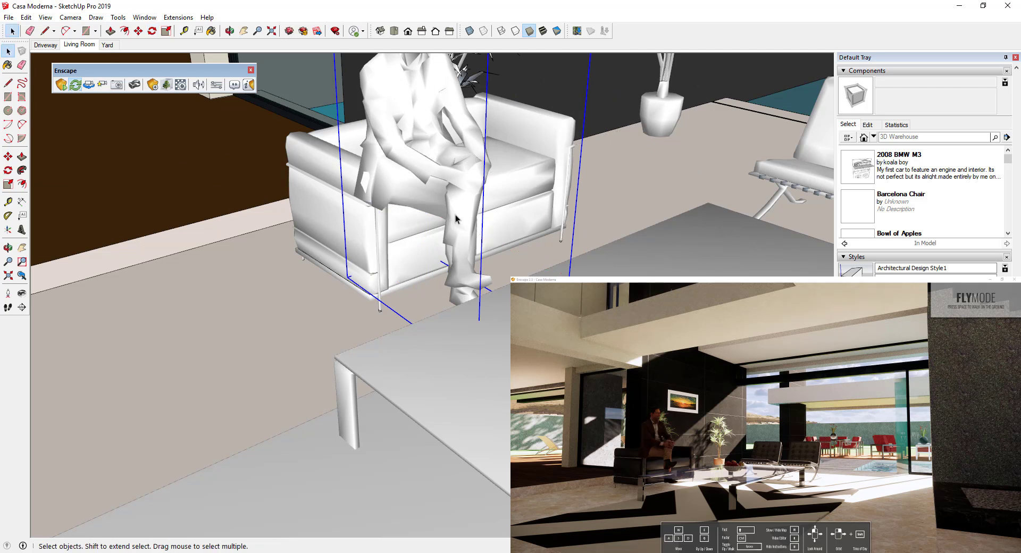
Reduce the sofa's height by scaling it vertically so the seat fits under the sitting man.
click(416, 212)
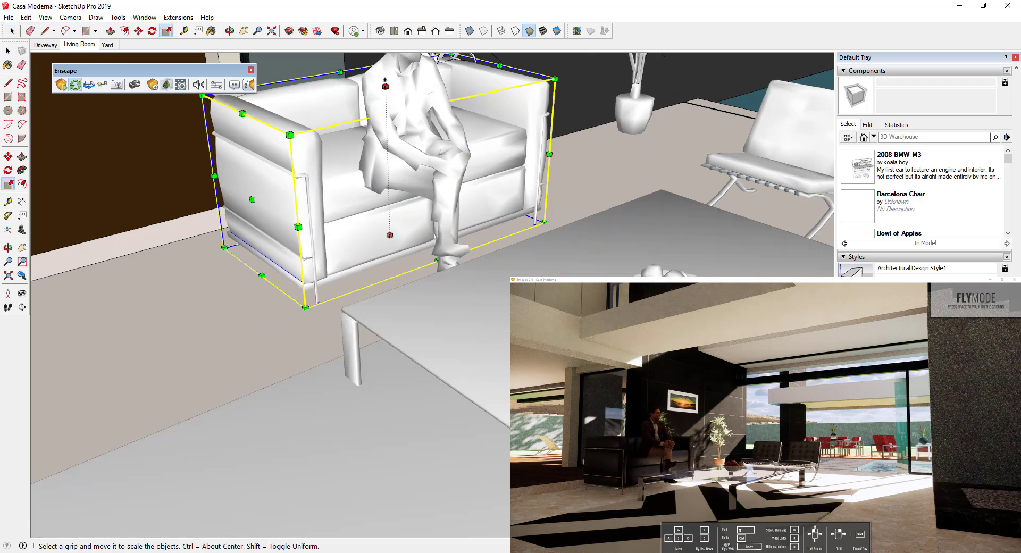
drag(671, 437, 702, 437)
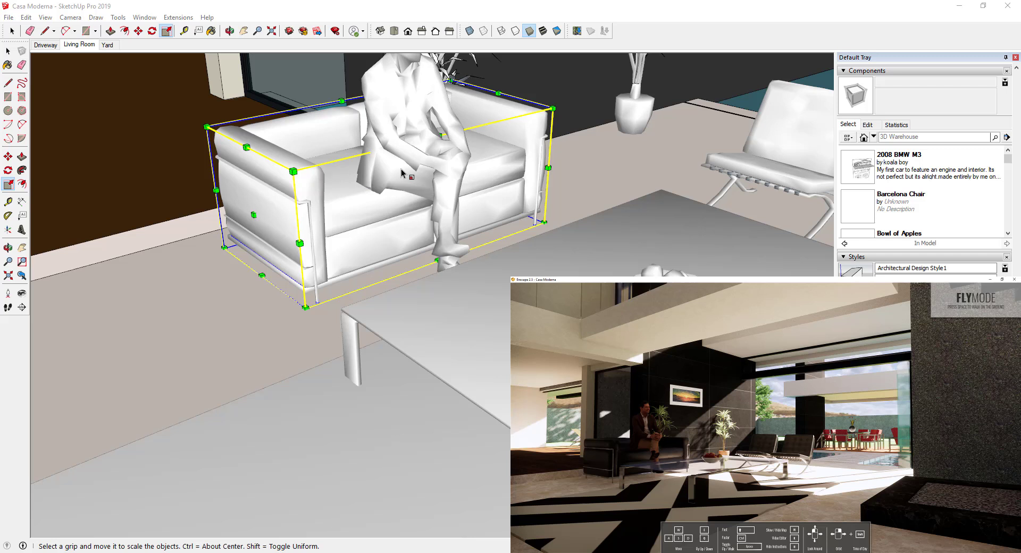
click(428, 142)
key(space)
Scale the seated man down uniformly to match the sofa and move him onto the sofa's seat nearest the chairs.
click(410, 137)
scroll(415, 106, down, 3)
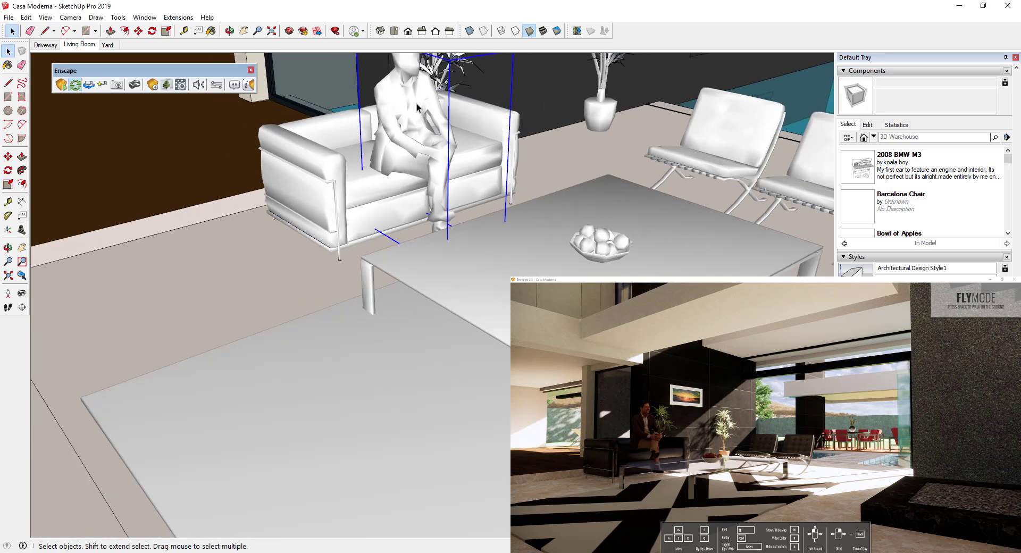
key(s)
drag(505, 56, 482, 82)
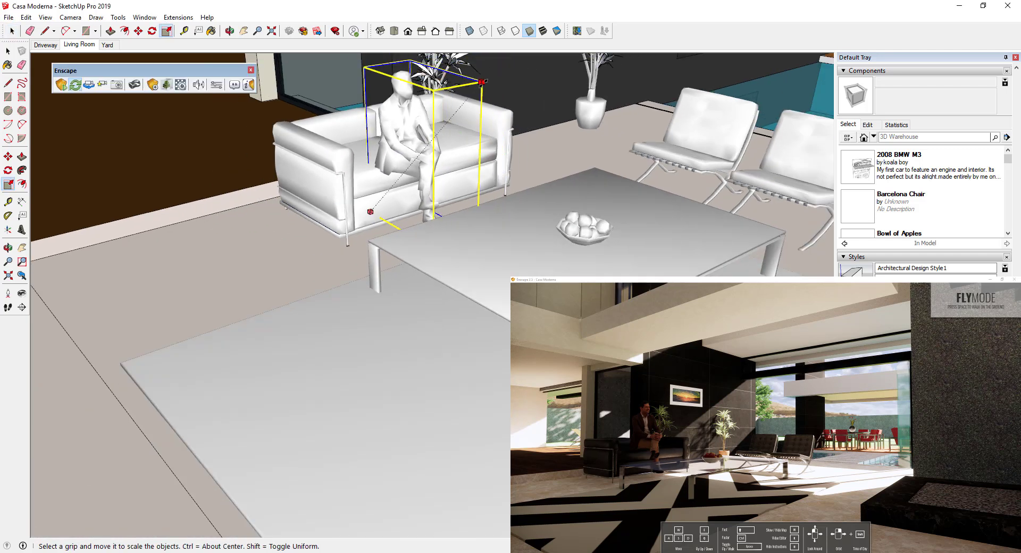
key(m)
click(419, 142)
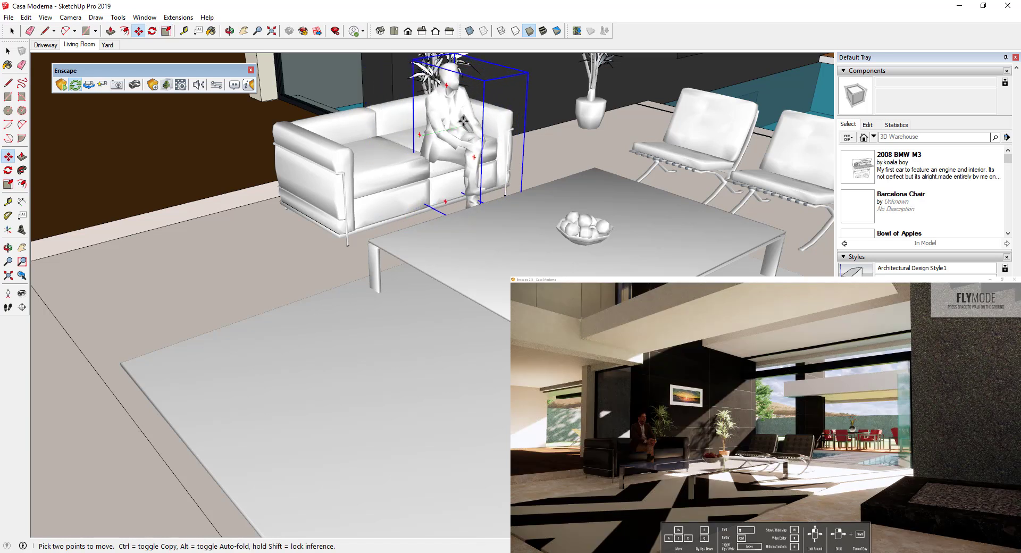
click(466, 122)
mouse_move(732, 404)
mouse_down()
mouse_move(730, 418)
mouse_move(717, 413)
mouse_up()
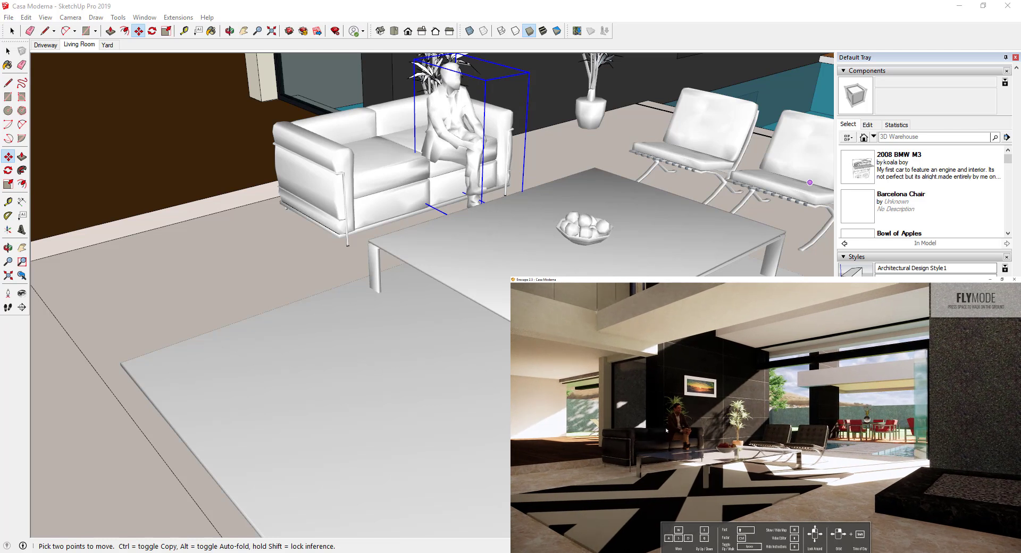
Adjust the Enscape time of day to shift the potted plant's shadow on the dark wall.
click(701, 39)
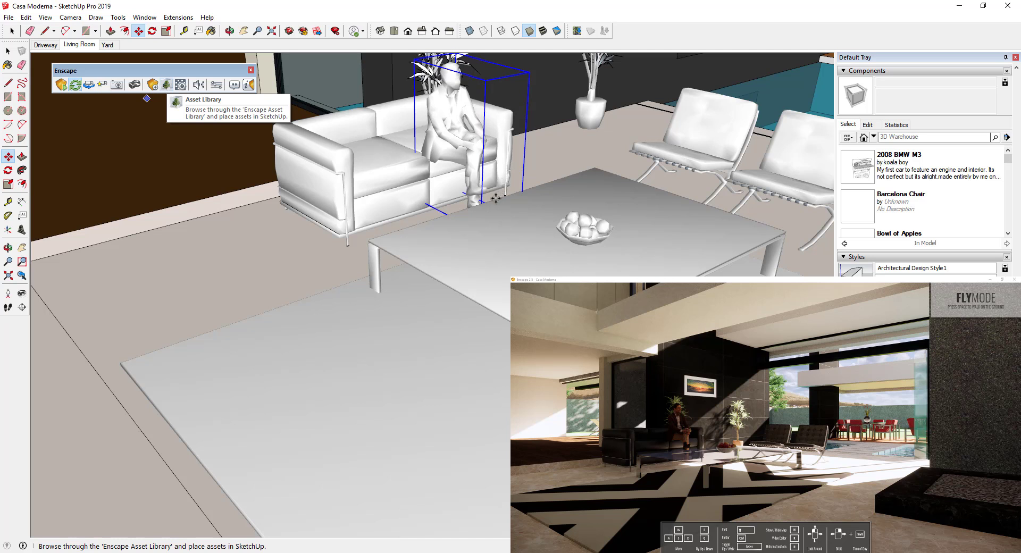
middle_drag(496, 199, 437, 159)
mouse_move(577, 264)
middle_down()
mouse_move(570, 220)
mouse_move(633, 180)
middle_up()
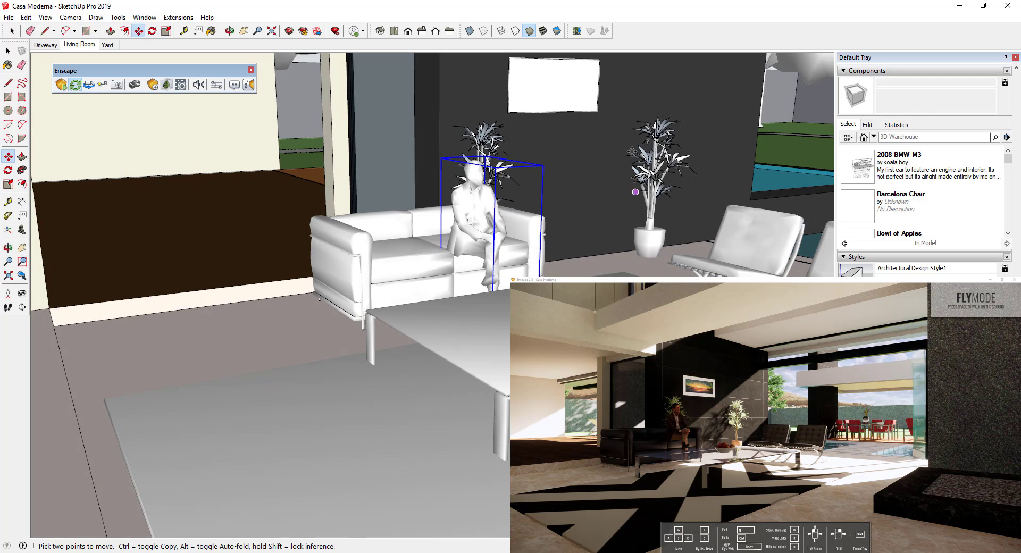
scroll(669, 201, up, 2)
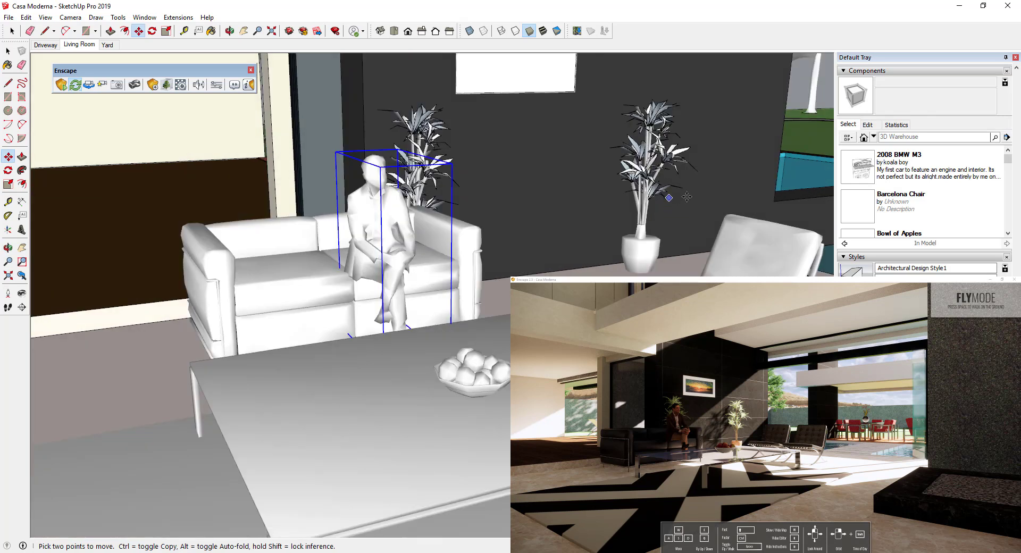
middle_drag(669, 201, 765, 187)
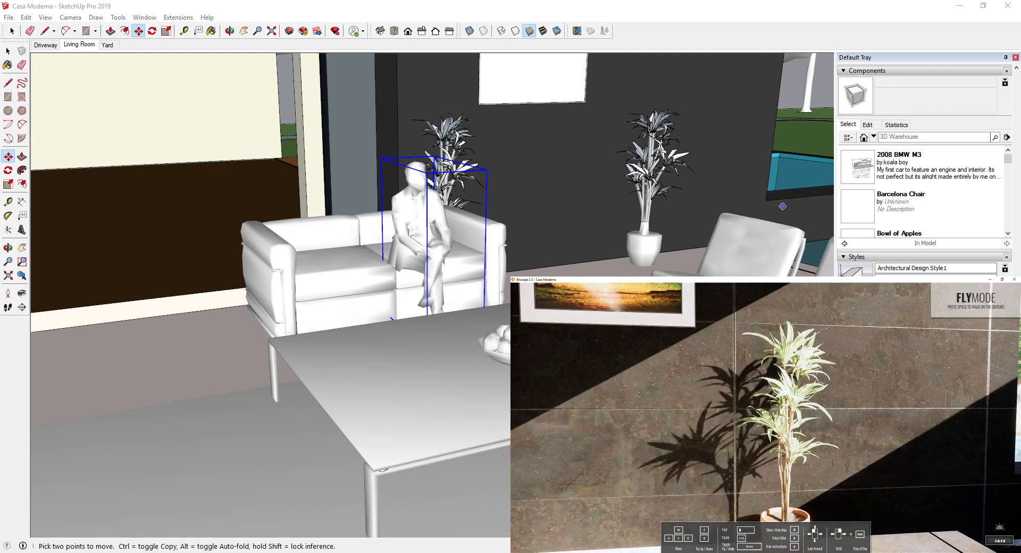
key(u)
key(i)
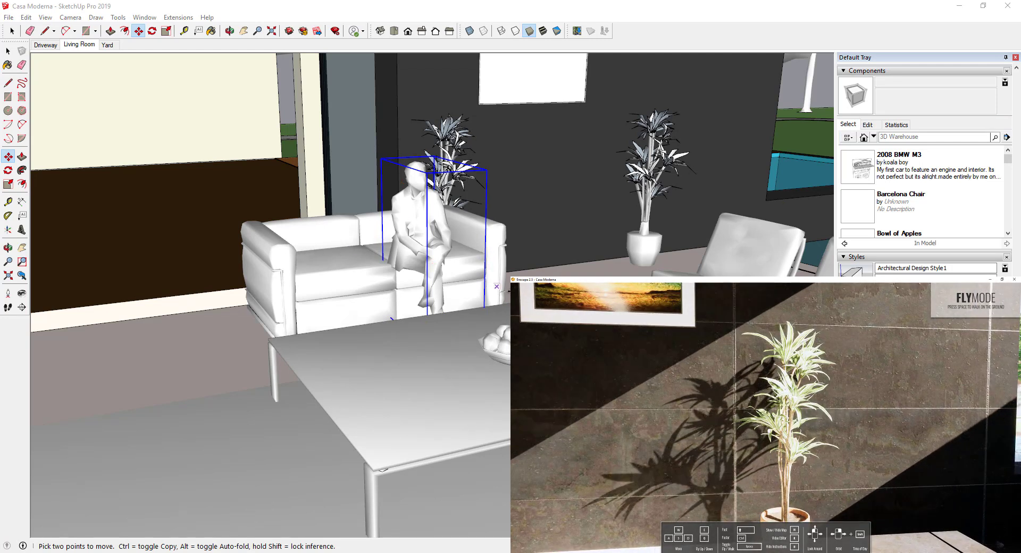
Open the Driveway scene and place the convertible Car 16 from the Enscape Vehicles category on the driveway.
click(46, 45)
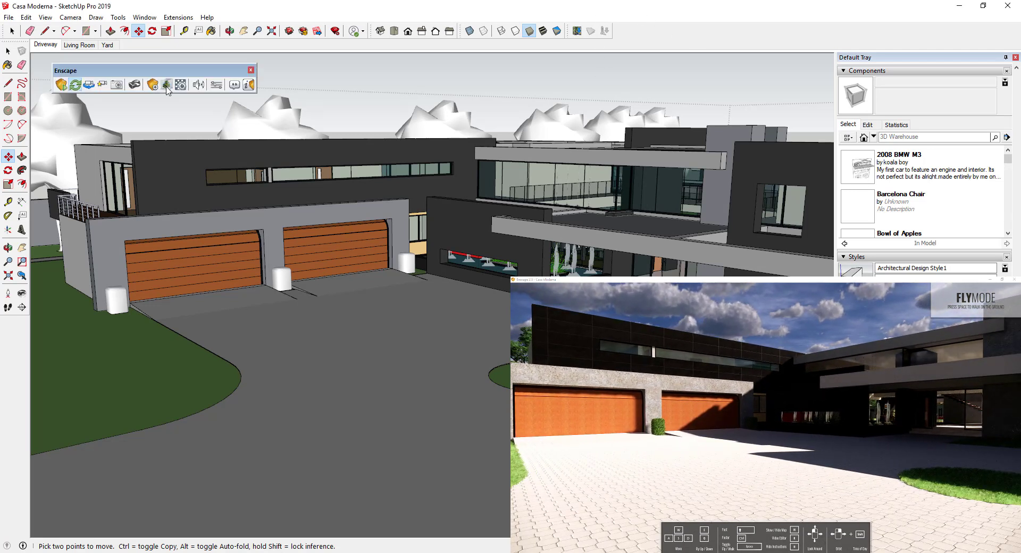
click(167, 86)
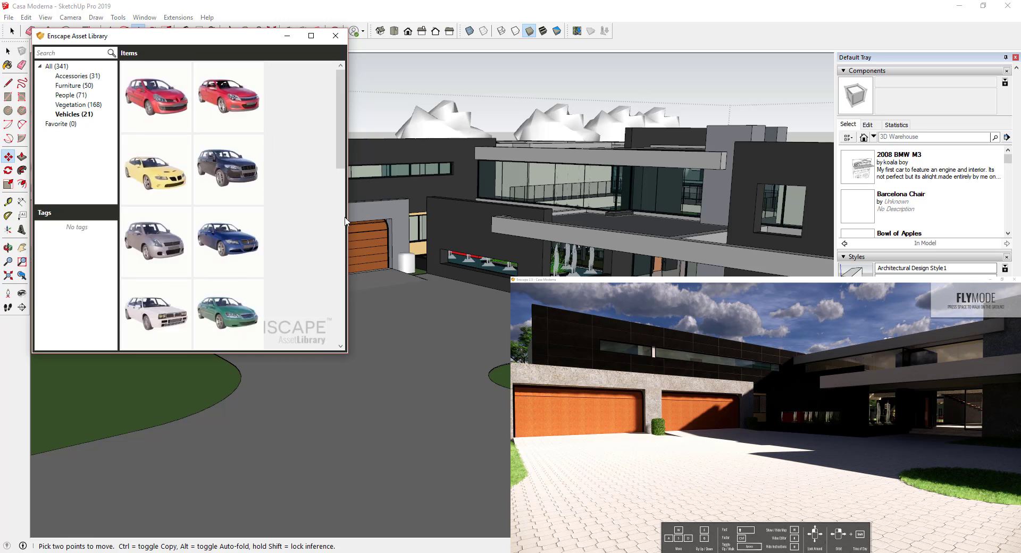
drag(348, 222, 473, 222)
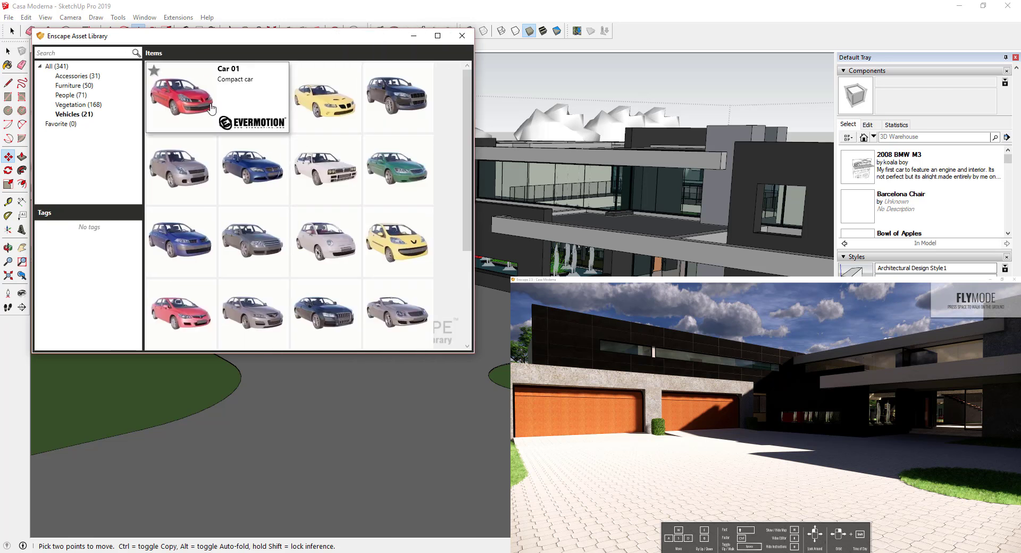
mouse_move(241, 271)
scroll(241, 271, down, 3)
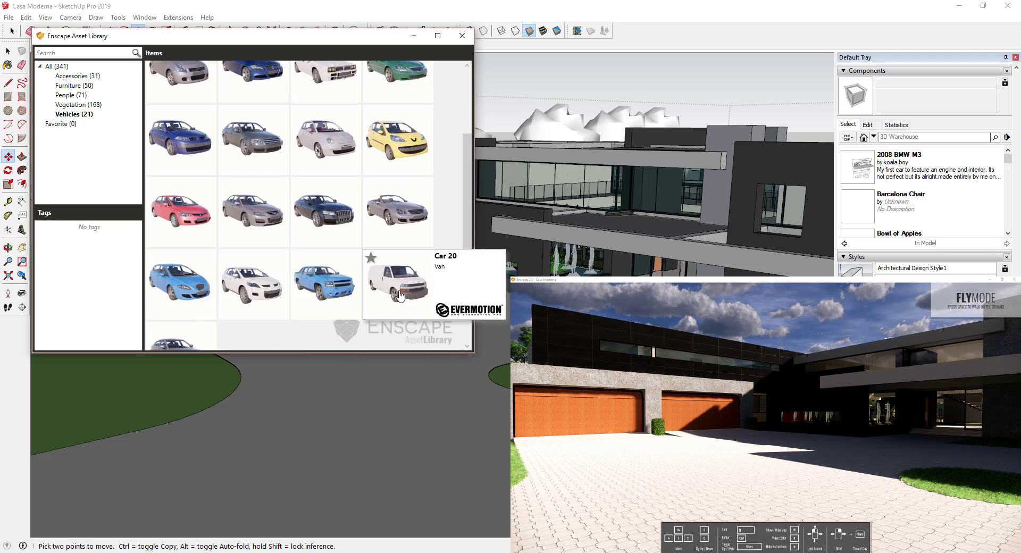
scroll(181, 344, down, 1)
mouse_move(179, 317)
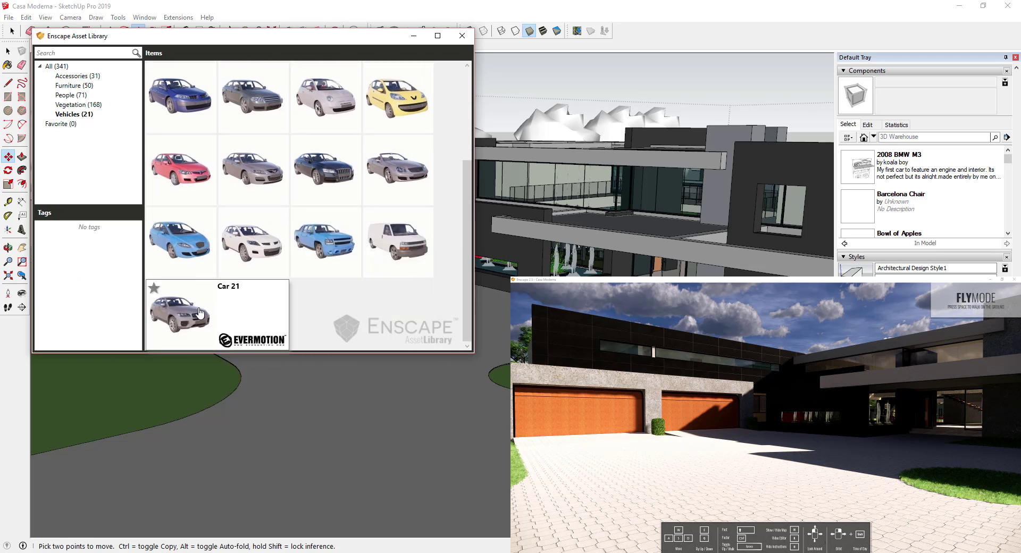
mouse_move(351, 171)
mouse_move(433, 168)
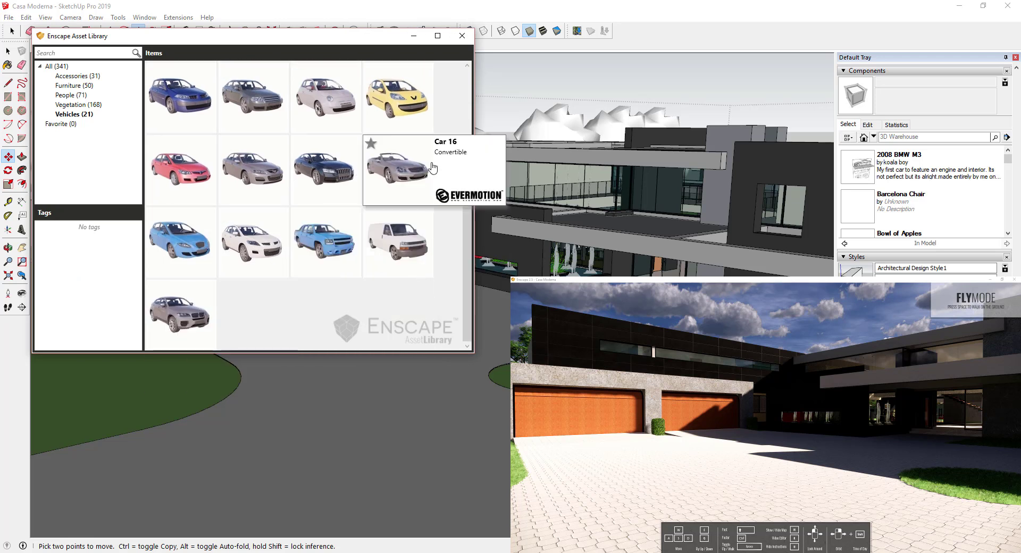
click(405, 177)
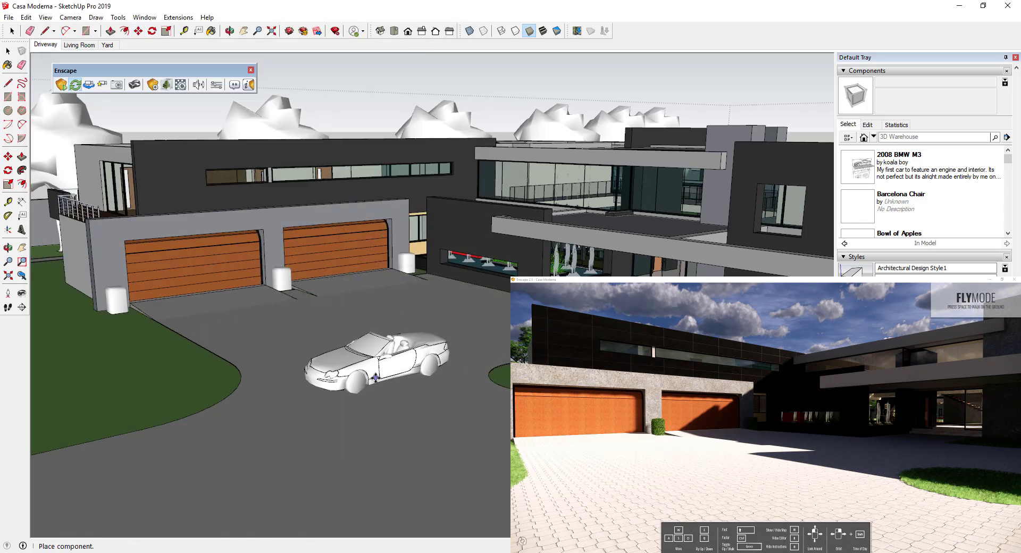
click(379, 377)
Place the blue pickup truck from the Vehicles category between the convertible and the garage doors.
scroll(305, 362, up, 2)
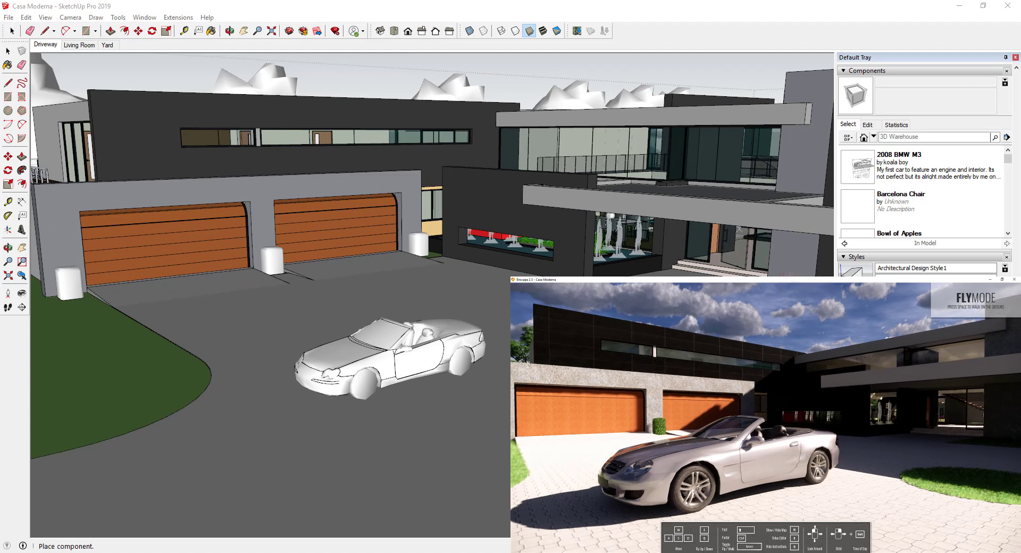
key(a)
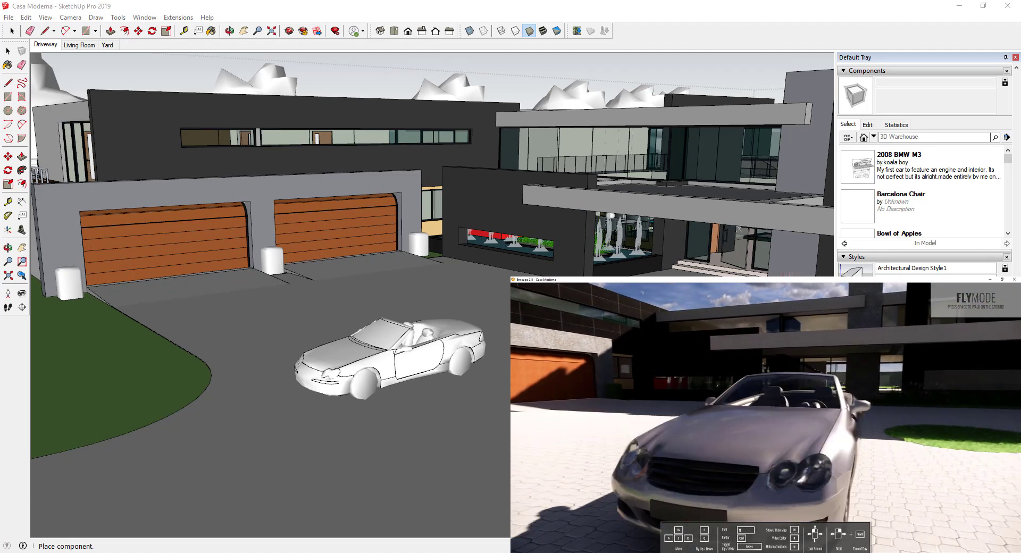
mouse_move(596, 483)
right_down()
mouse_move(723, 483)
mouse_move(558, 480)
right_up()
key(s)
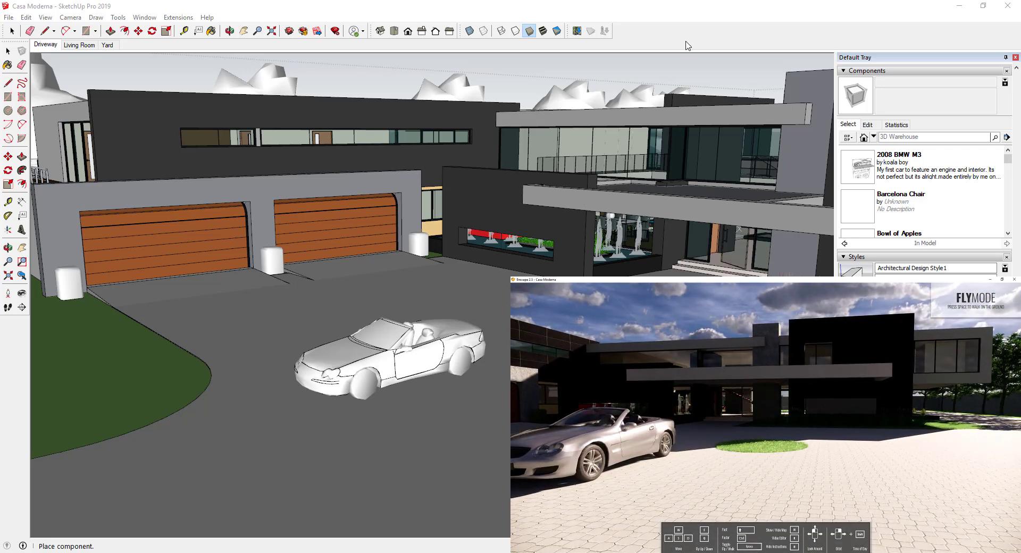
click(685, 34)
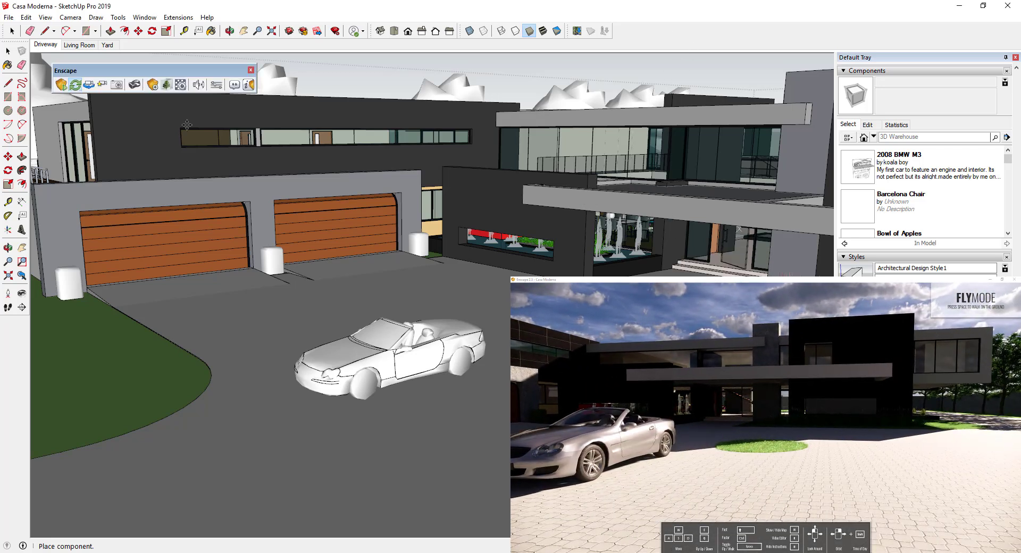
click(168, 85)
click(327, 242)
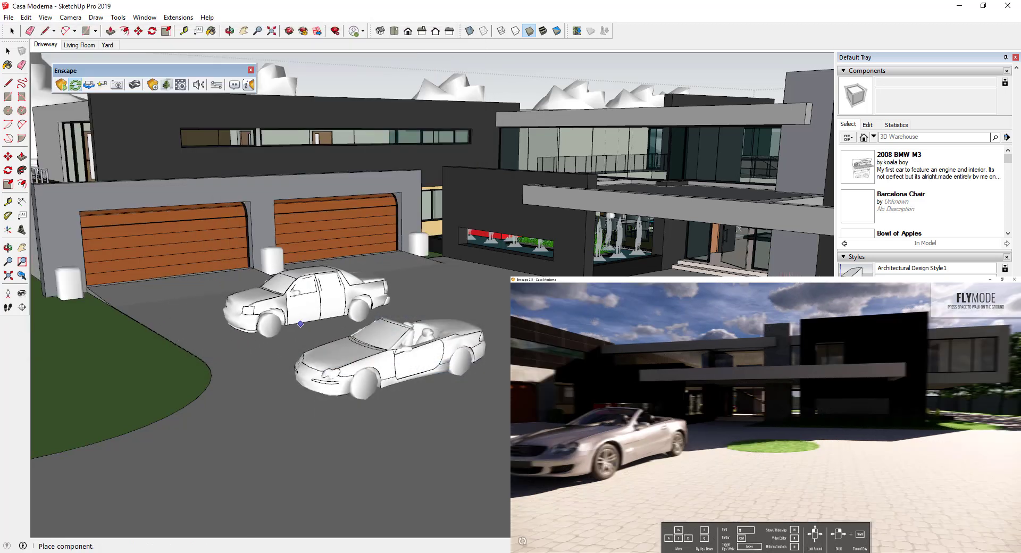
drag(842, 448, 688, 448)
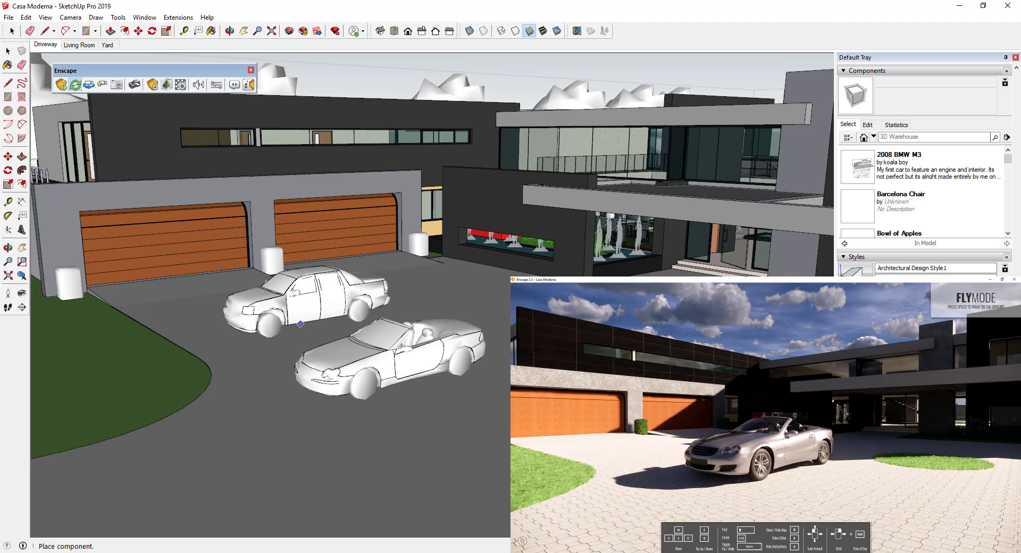
click(300, 324)
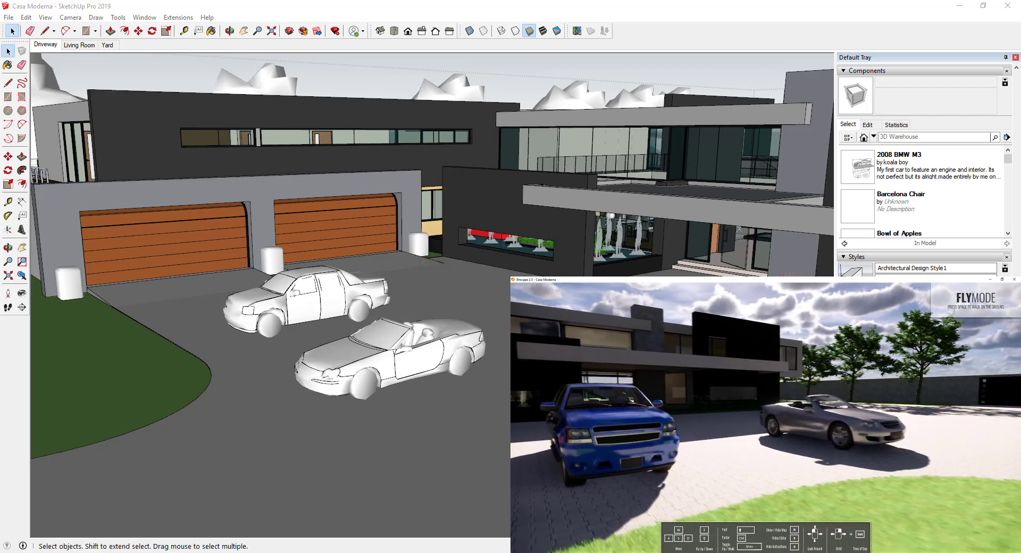
Frame both parked cars and the house in the Enscape render from across the lawn, and adjust the time of day.
key(s)
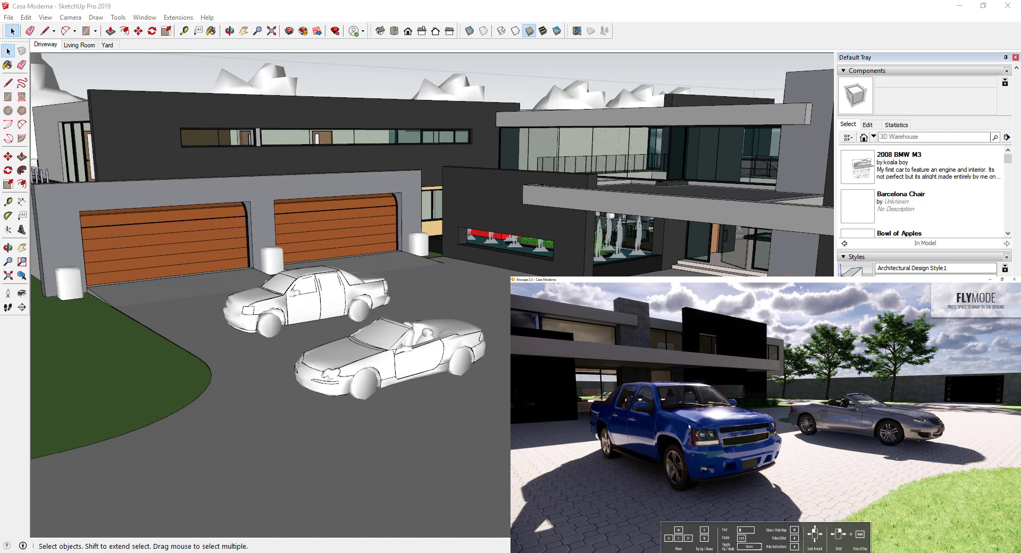
key(s)
key(d)
drag(757, 435, 824, 435)
key(s)
key(d)
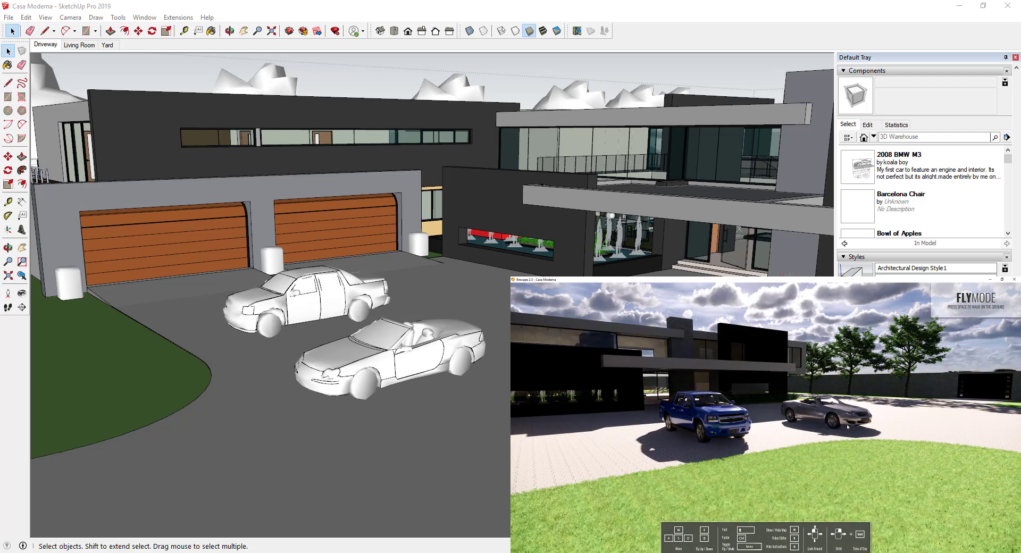
key(d)
drag(782, 382, 717, 382)
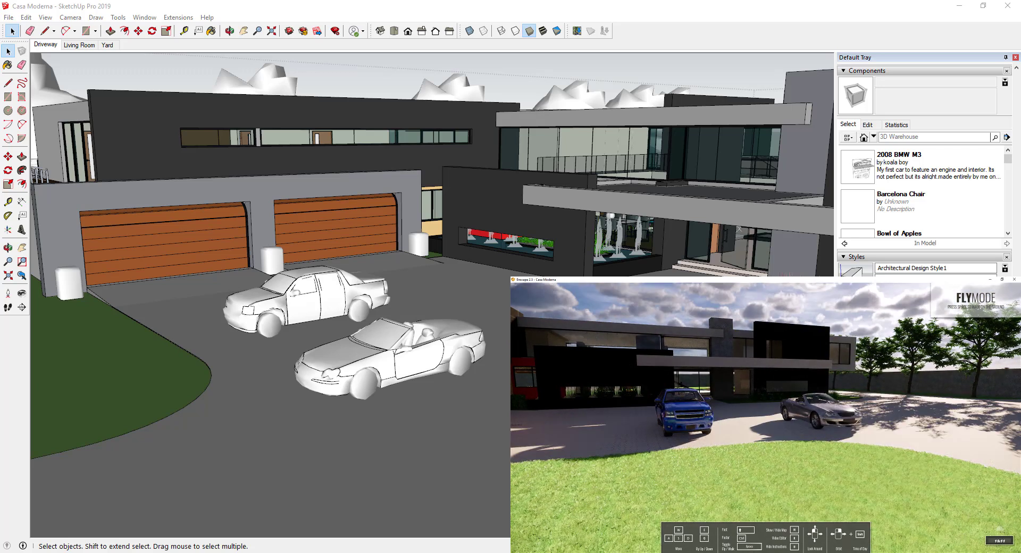
key(u)
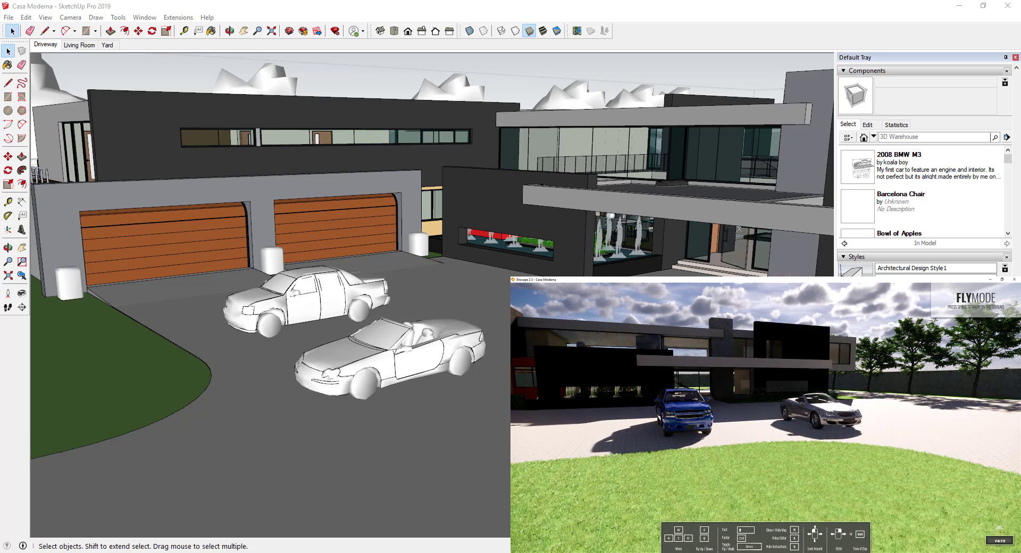